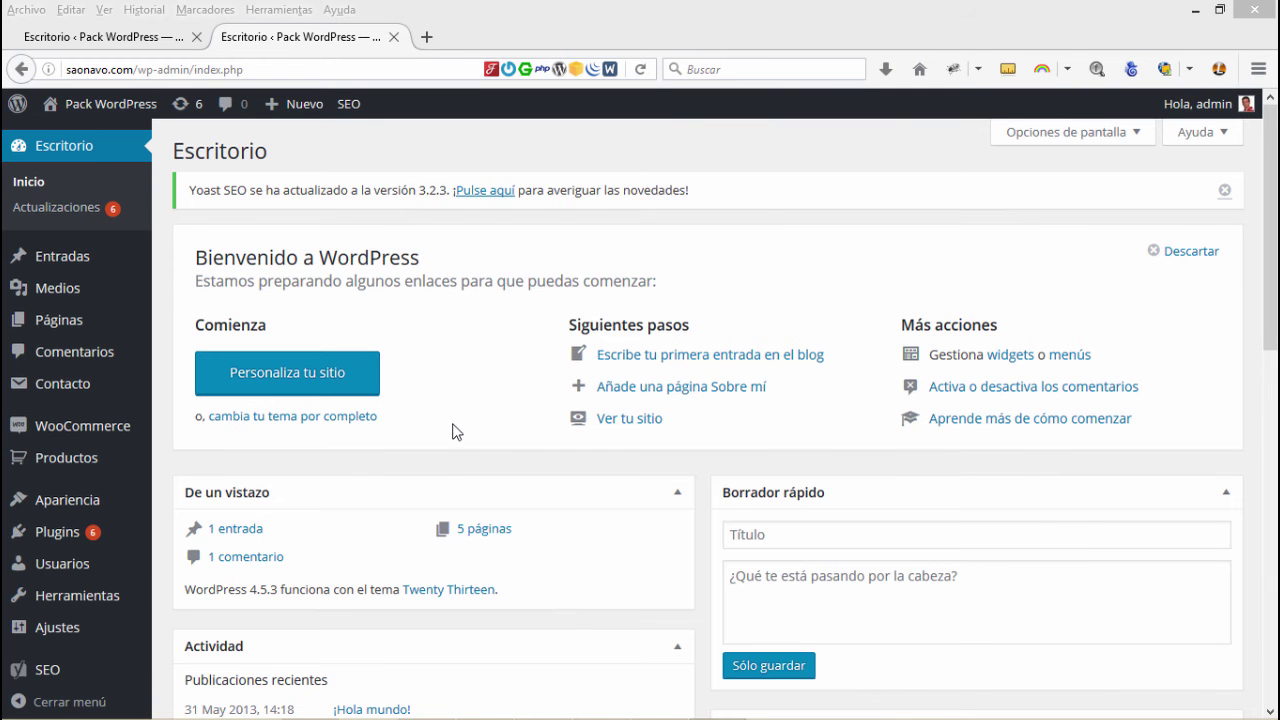
Open the WooCommerce shipping settings and review the shipping options and the list of shipping methods.
{"action": "mouse_move", "coordinate": [96, 438]}
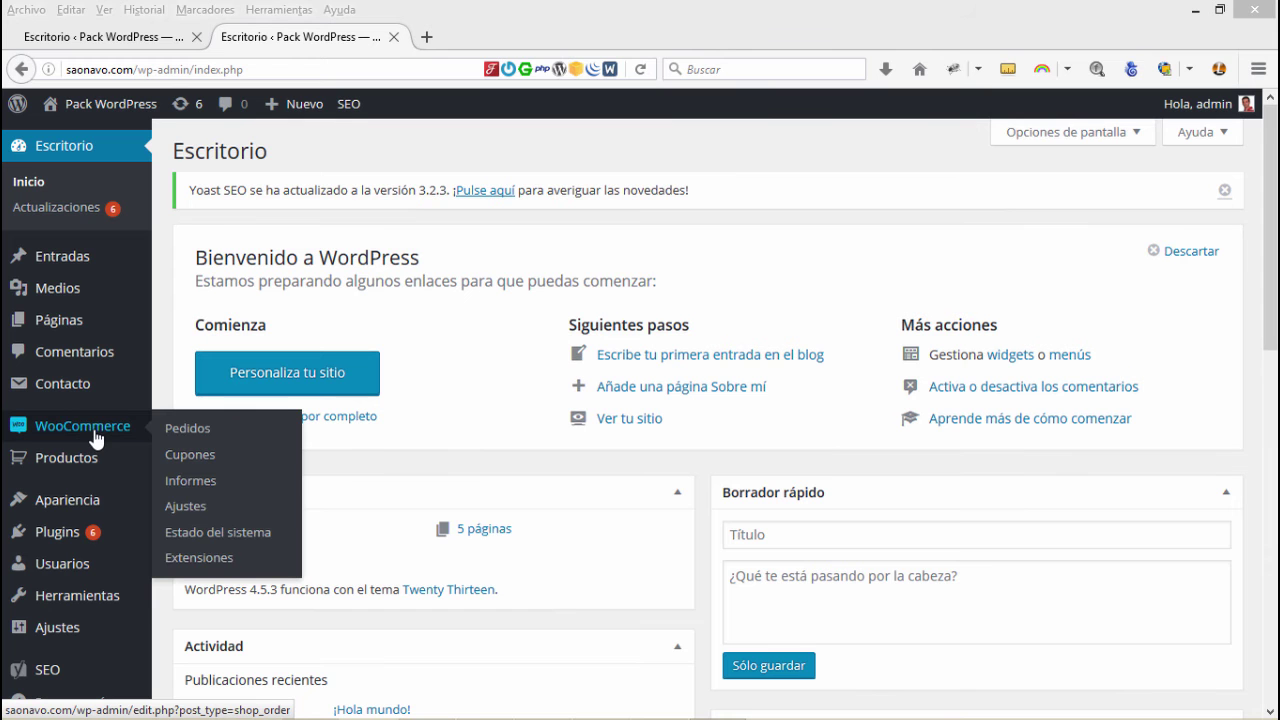
{"action": "left_click", "coordinate": [189, 507]}
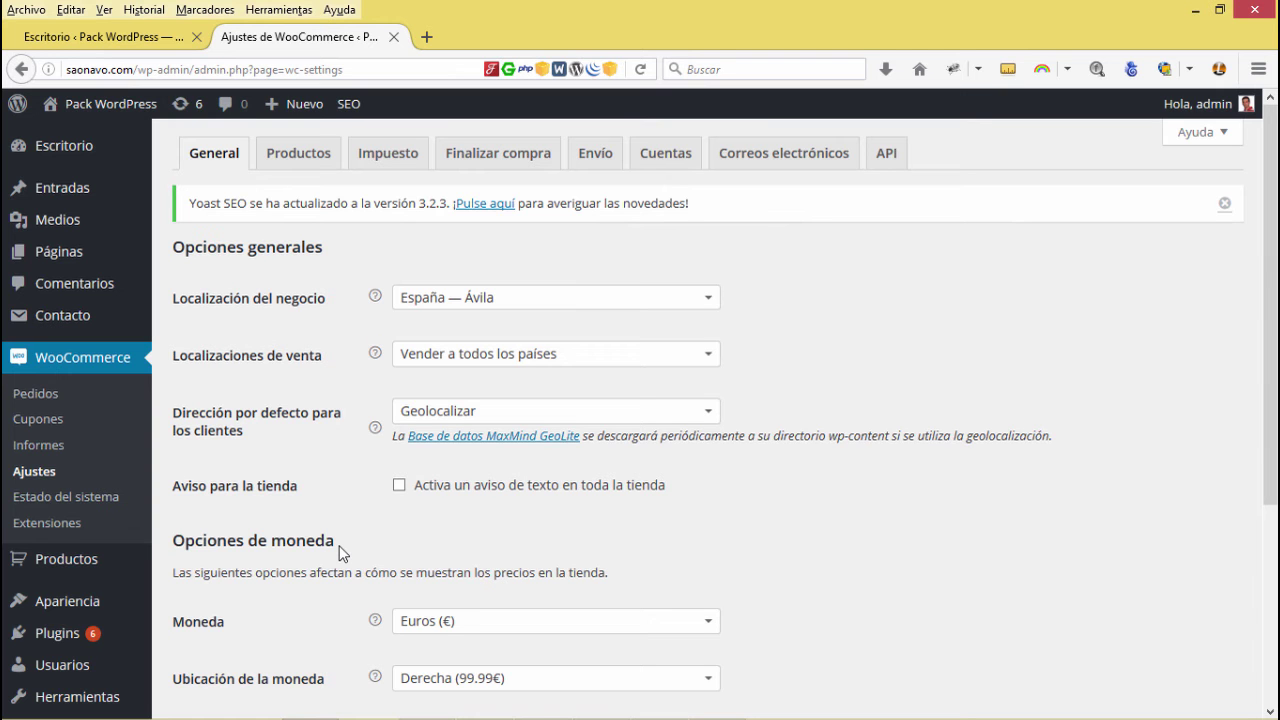
{"action": "left_click", "coordinate": [598, 163]}
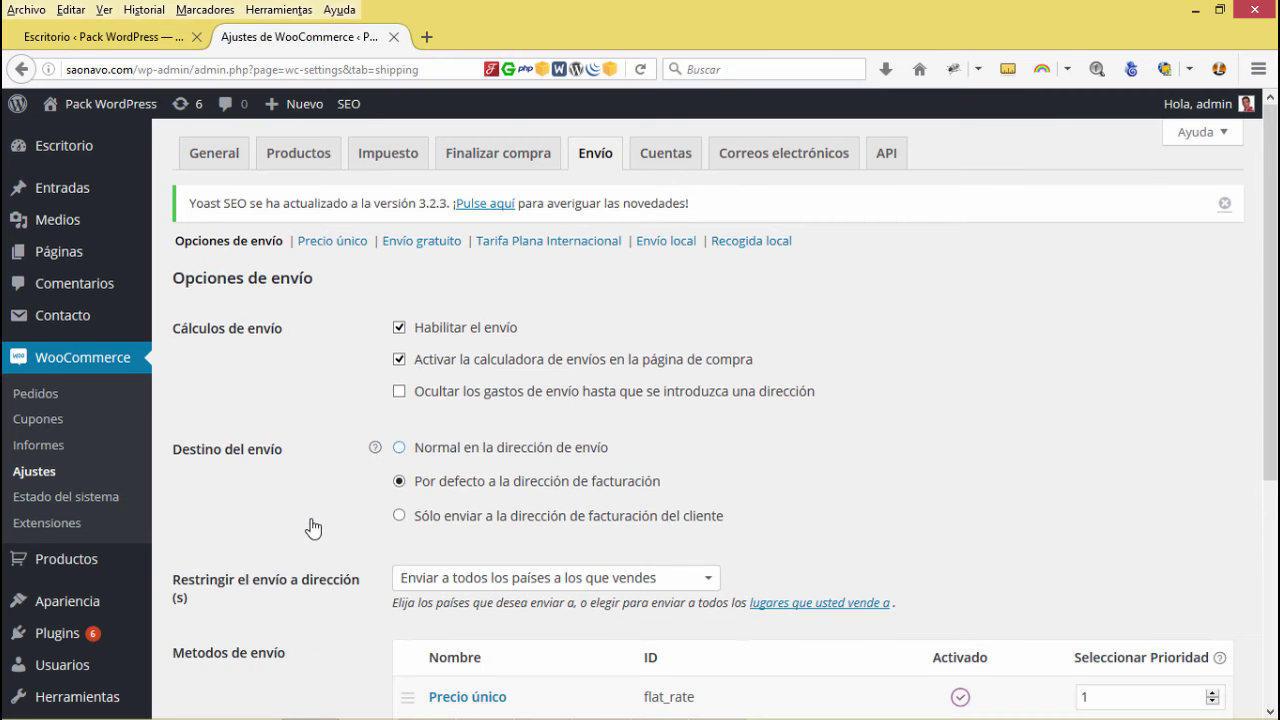
{"action": "scroll", "coordinate": [307, 519], "scroll_direction": "down", "scroll_amount": 1}
{"action": "scroll", "coordinate": [307, 528], "scroll_direction": "down", "scroll_amount": 1}
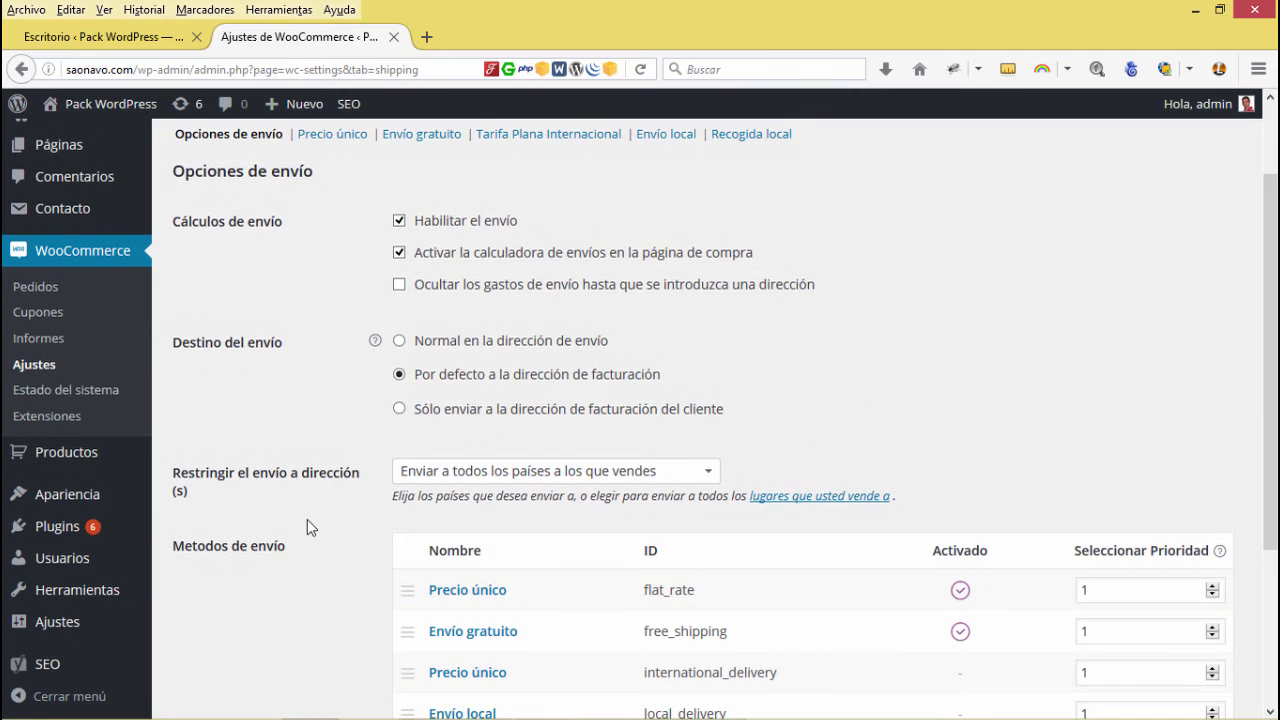
{"action": "scroll", "coordinate": [307, 519], "scroll_direction": "down", "scroll_amount": 4}
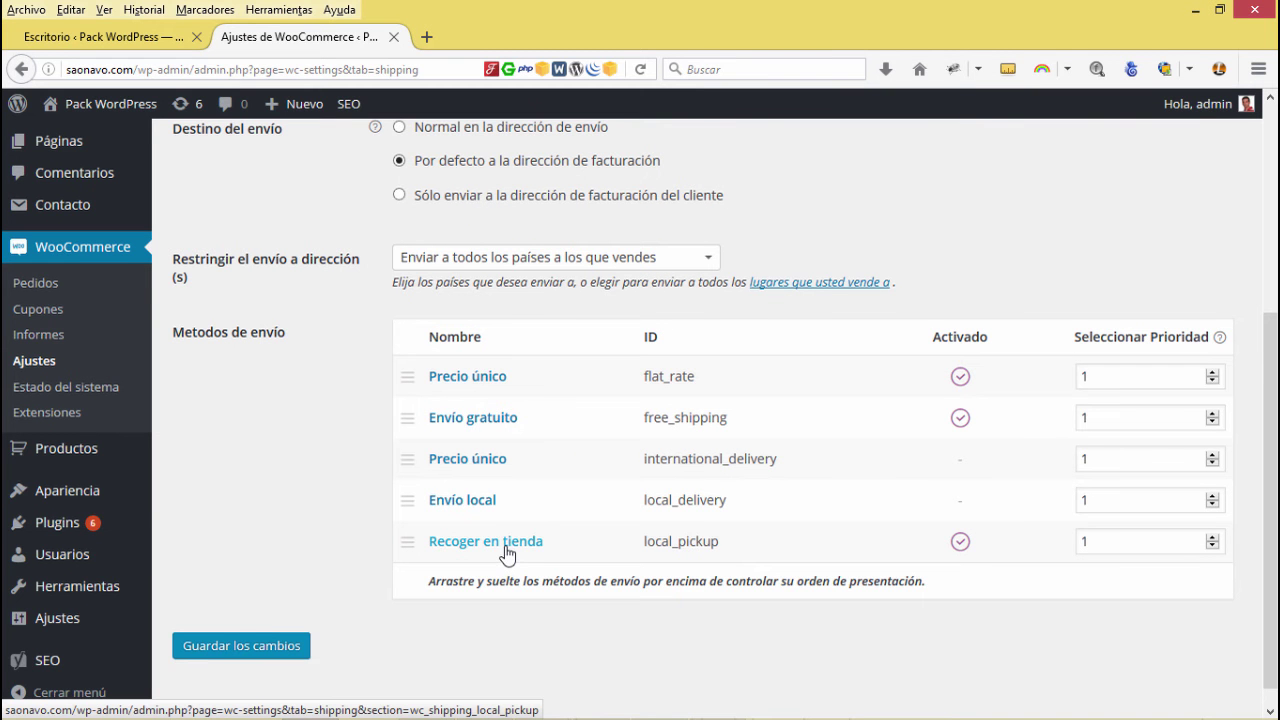
{"action": "scroll", "coordinate": [331, 551], "scroll_direction": "up", "scroll_amount": 6}
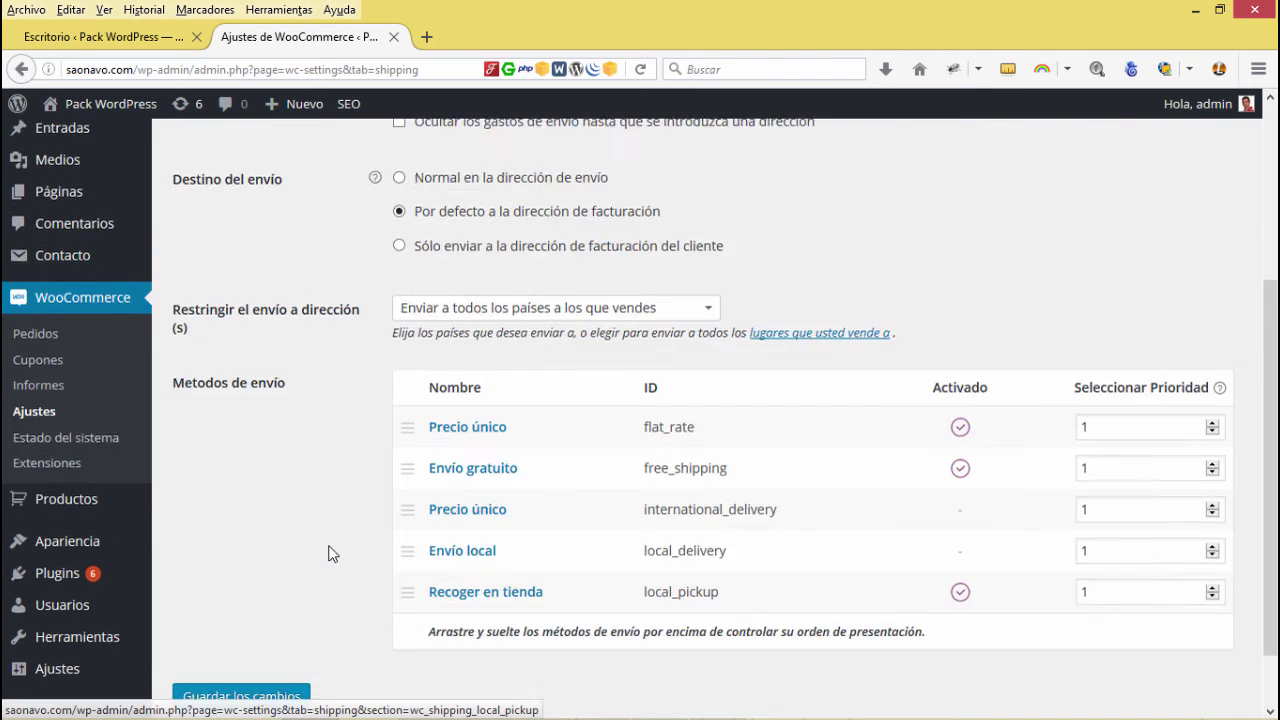
Review the settings of the Precio único, Envío gratuito and Recogida local shipping methods, including the cost and minimum order amount.
{"action": "left_click", "coordinate": [345, 244]}
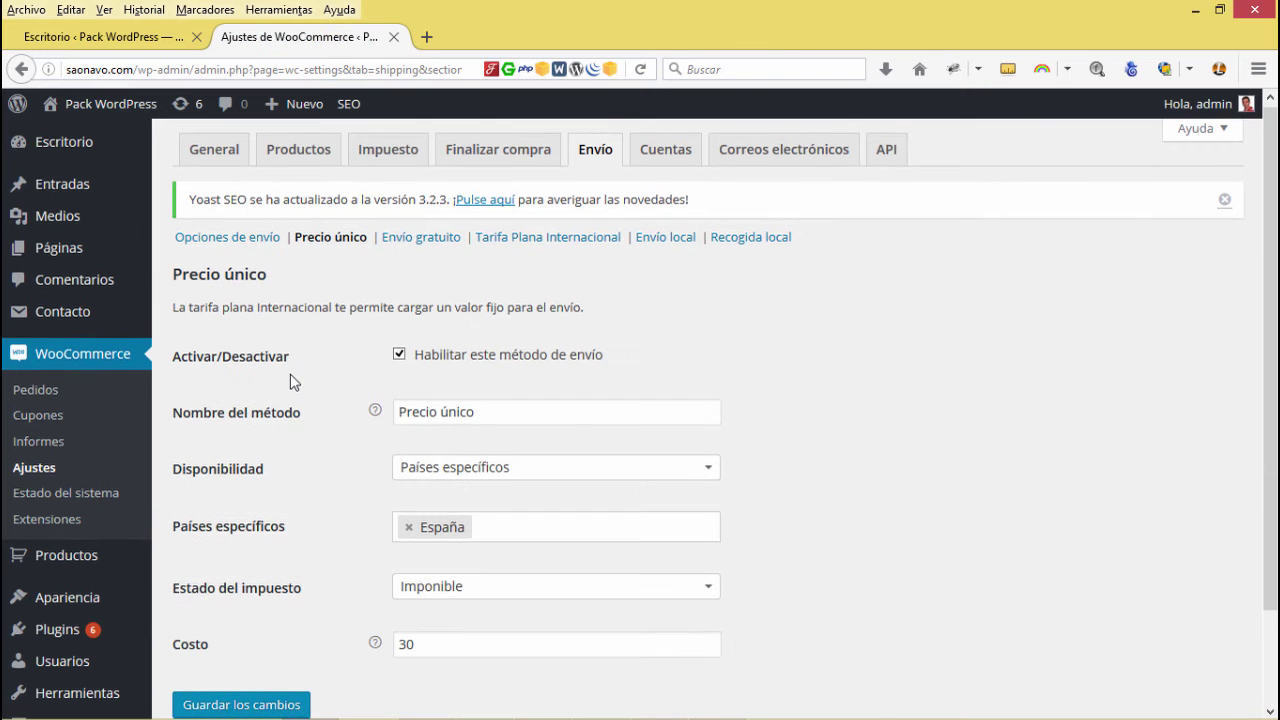
{"action": "scroll", "coordinate": [460, 574], "scroll_direction": "down", "scroll_amount": 2}
{"action": "double_click", "coordinate": [439, 540]}
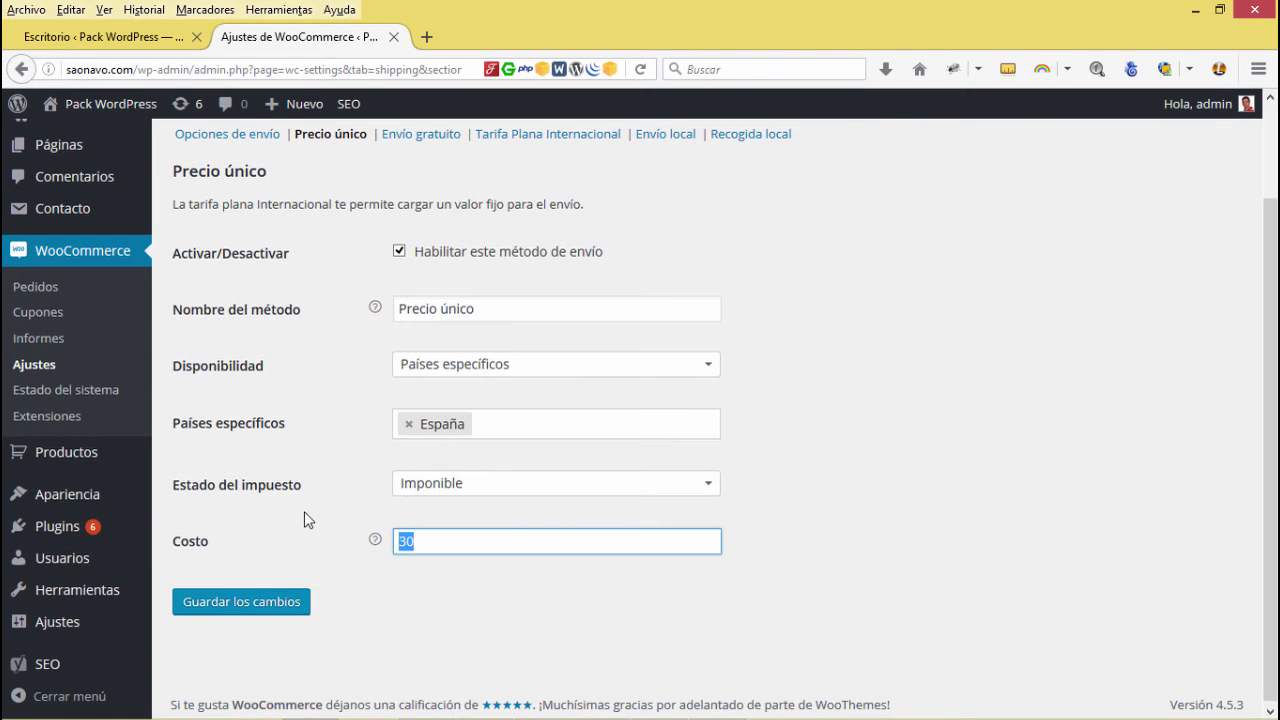
{"action": "scroll", "coordinate": [304, 511], "scroll_direction": "up", "scroll_amount": 2}
{"action": "left_click", "coordinate": [421, 242]}
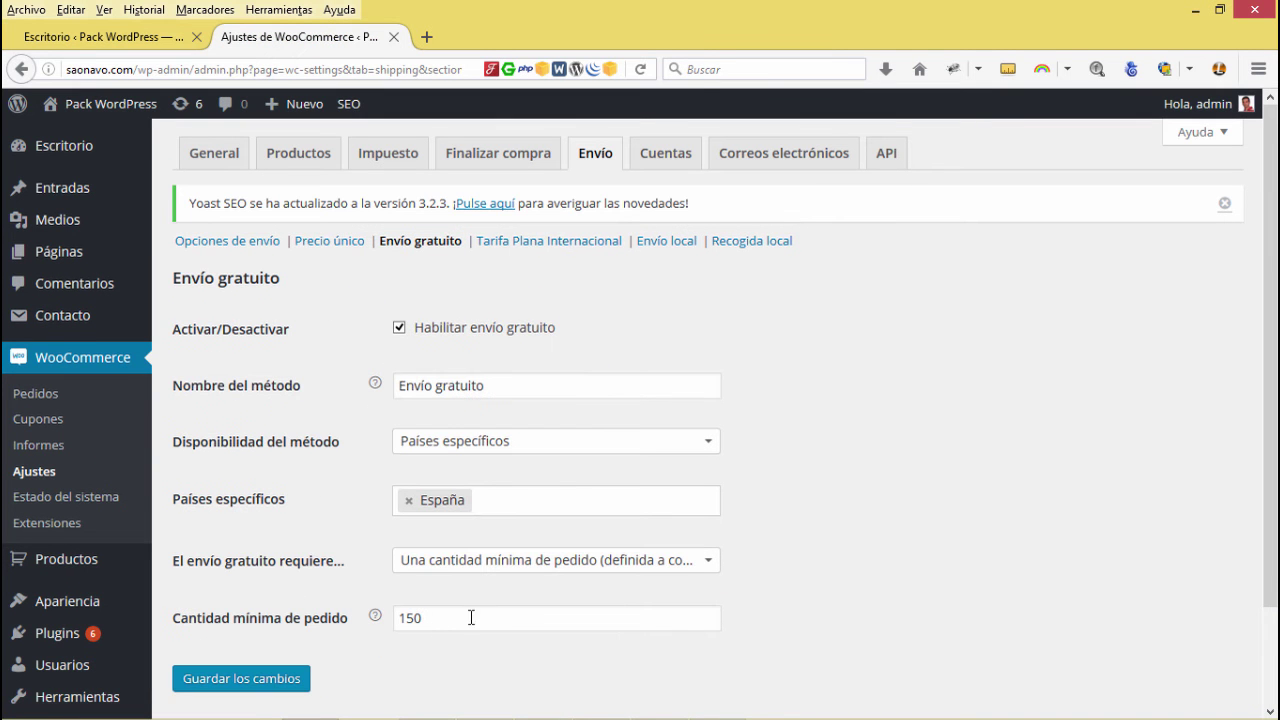
{"action": "left_click_drag", "start_coordinate": [471, 618], "coordinate": [382, 617]}
{"action": "left_click", "coordinate": [399, 641]}
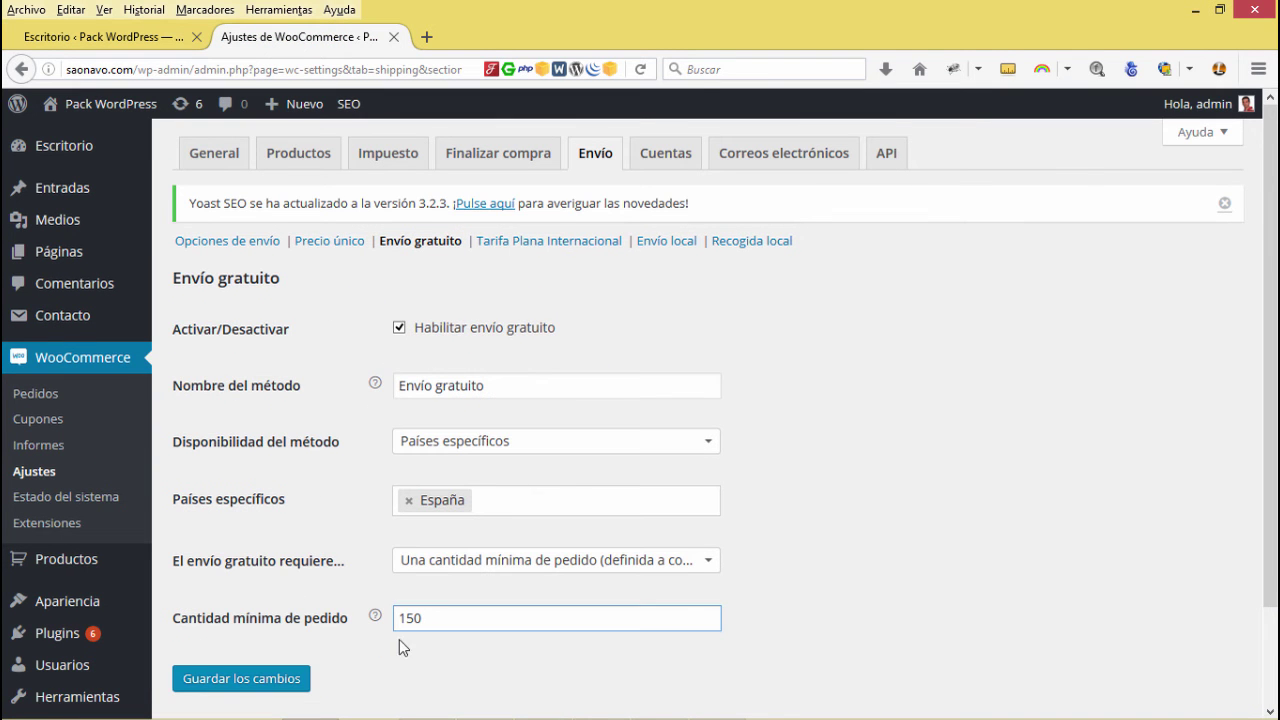
{"action": "left_click", "coordinate": [751, 241]}
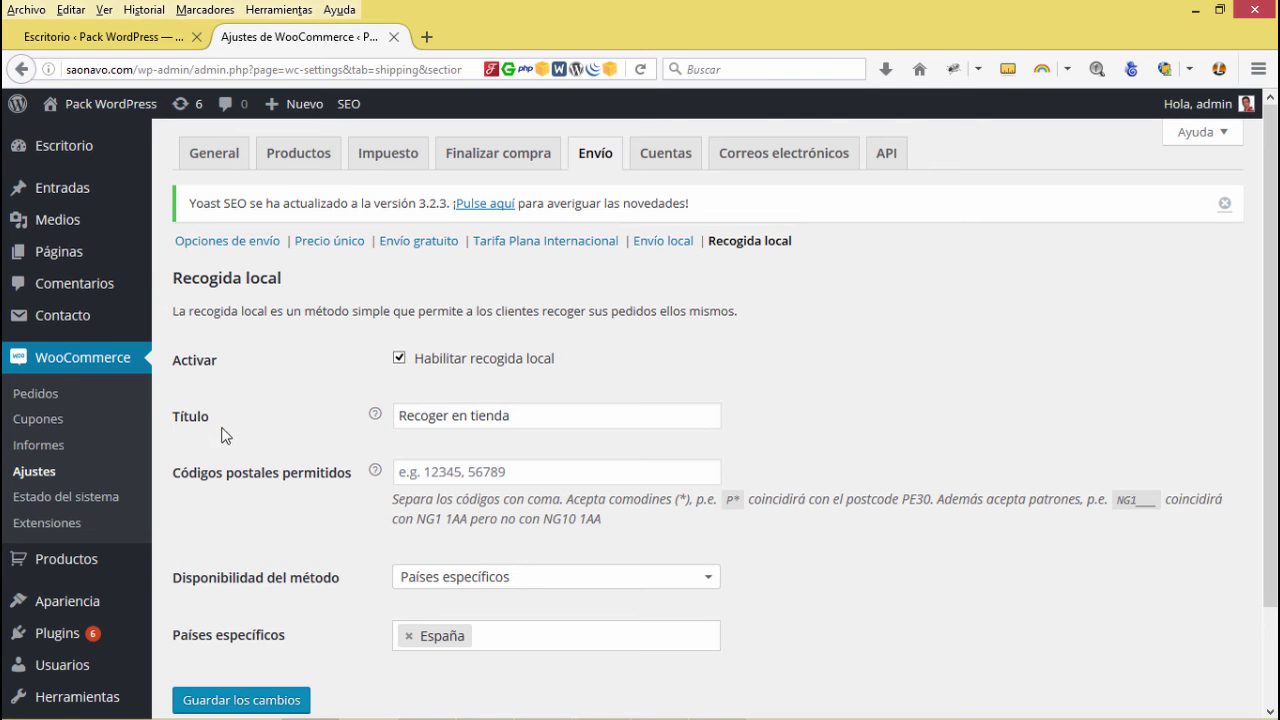
{"action": "scroll", "coordinate": [222, 432], "scroll_direction": "down", "scroll_amount": 2}
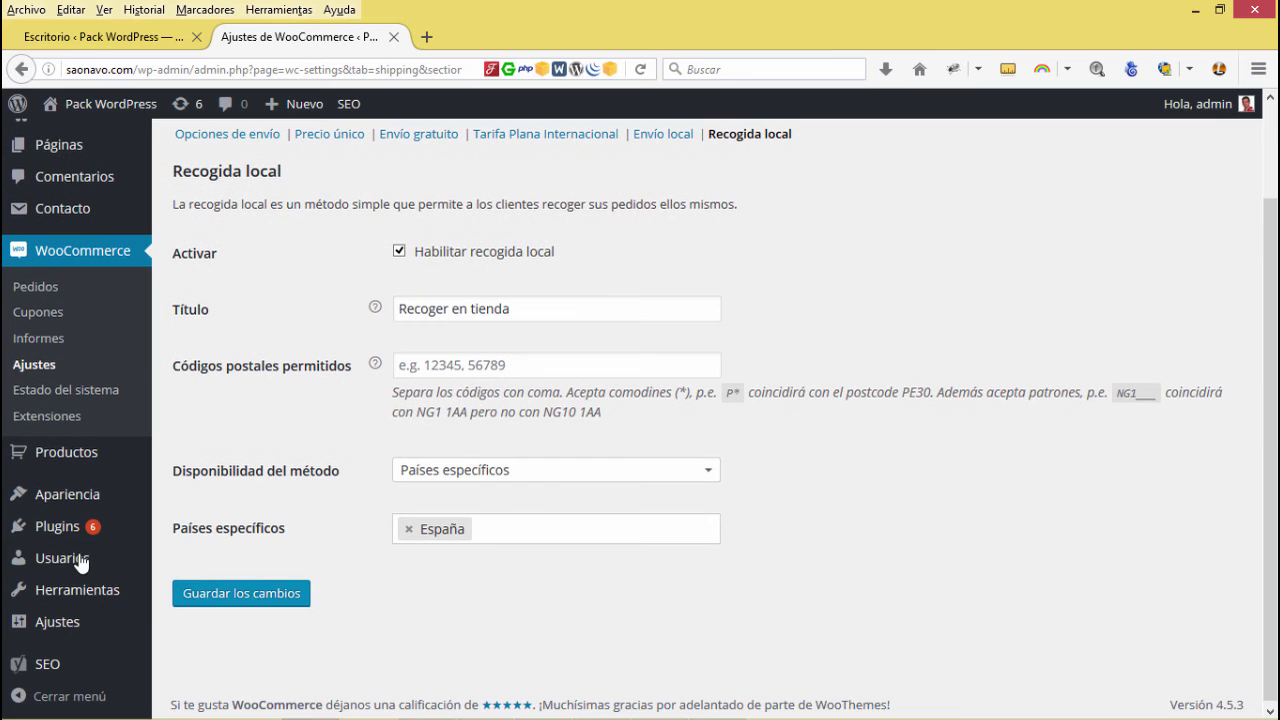
Update the WooCommerce plugin to version 2.6.1 from the installed plugins list.
{"action": "left_click", "coordinate": [28, 531]}
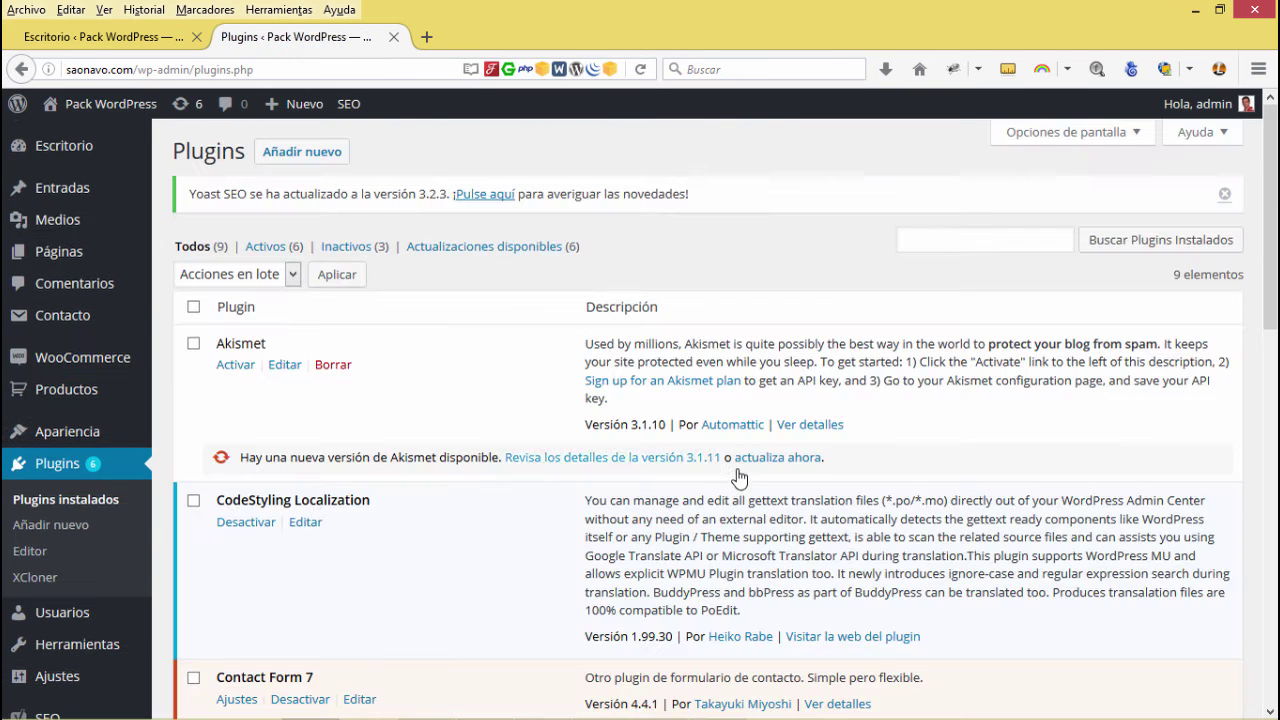
{"action": "scroll", "coordinate": [492, 500], "scroll_direction": "down", "scroll_amount": 2}
{"action": "scroll", "coordinate": [490, 502], "scroll_direction": "down", "scroll_amount": 10}
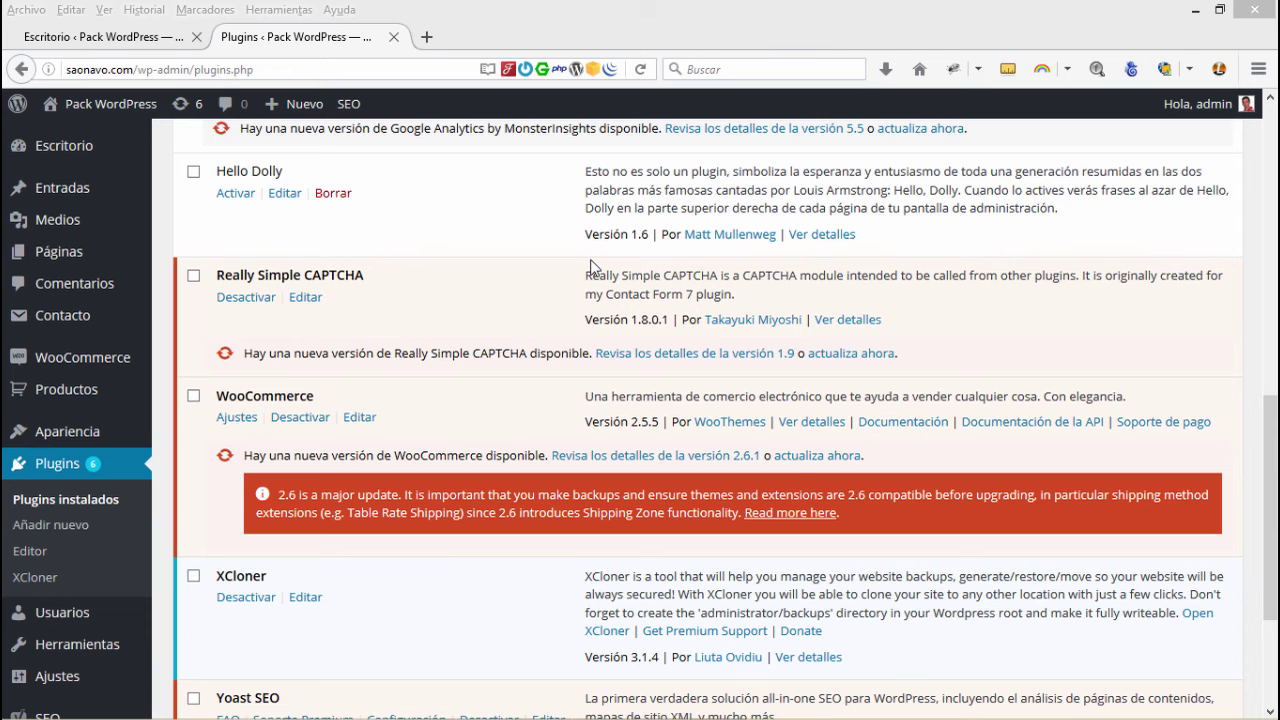
{"action": "left_click", "coordinate": [808, 456]}
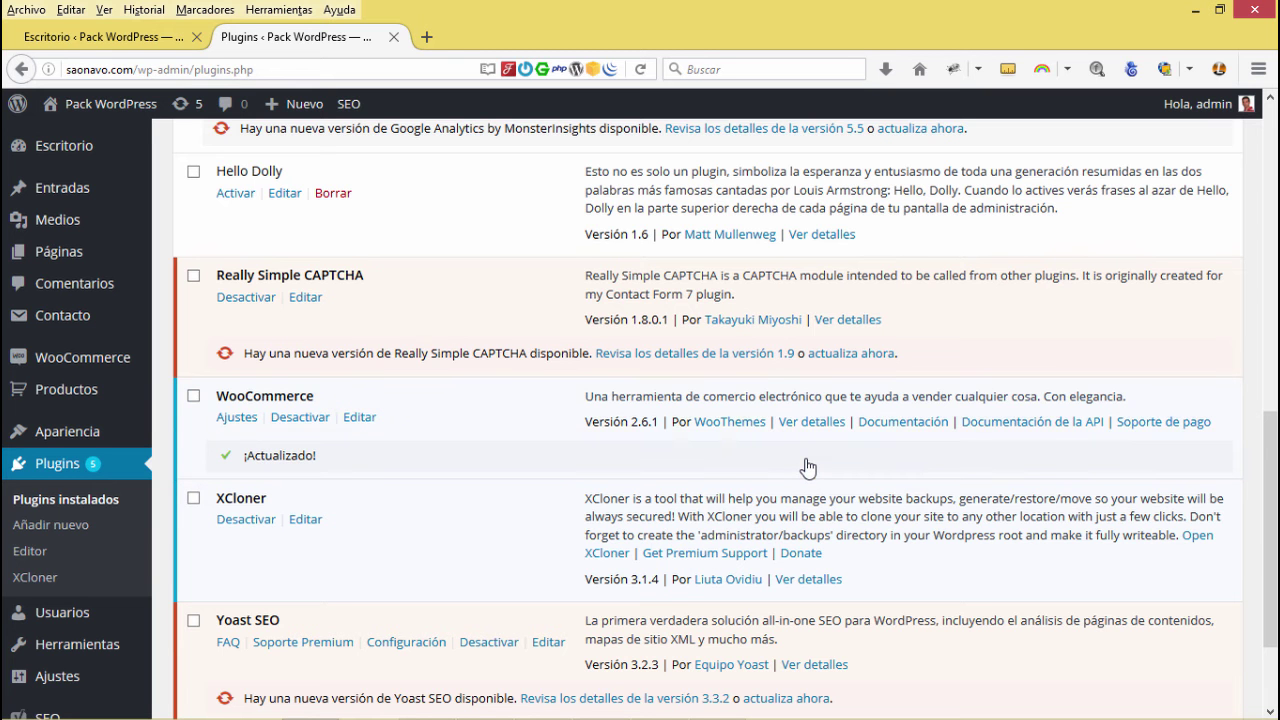
Run the WooCommerce data updater from the WordPress updates page and accept the database backup warning.
{"action": "scroll", "coordinate": [460, 537], "scroll_direction": "up", "scroll_amount": 8}
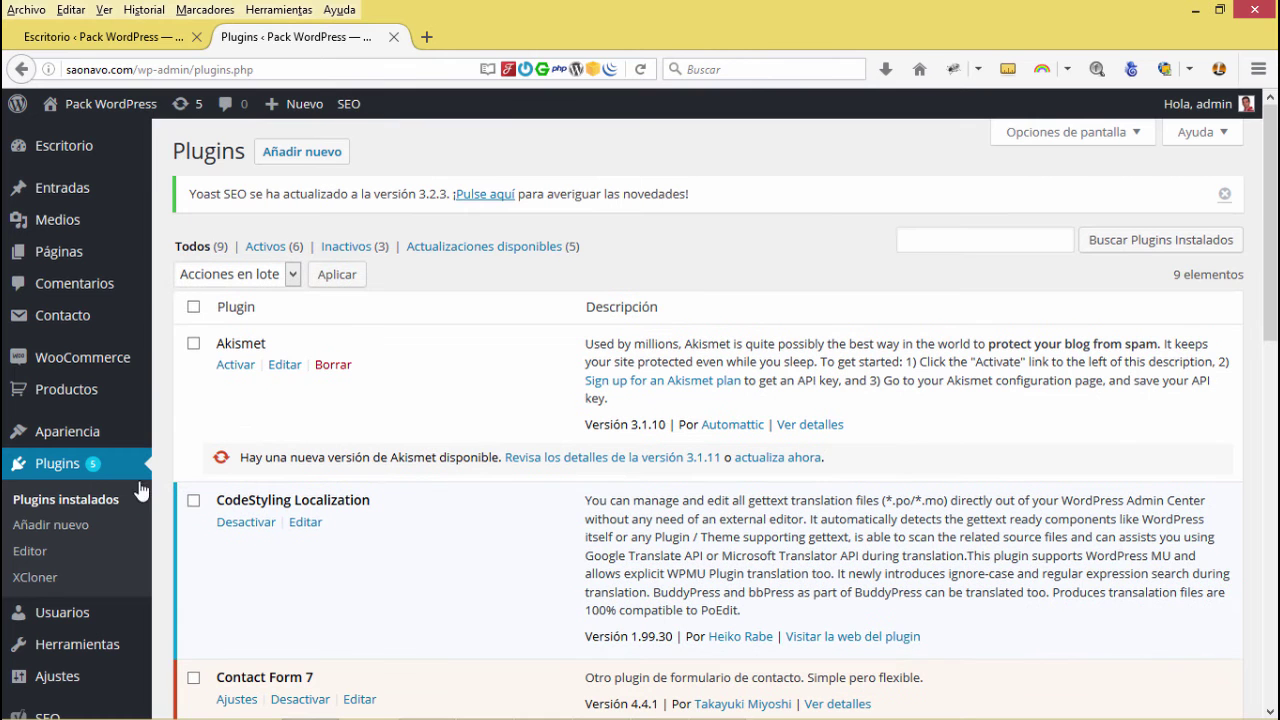
{"action": "mouse_move", "coordinate": [72, 150]}
{"action": "left_click", "coordinate": [190, 178]}
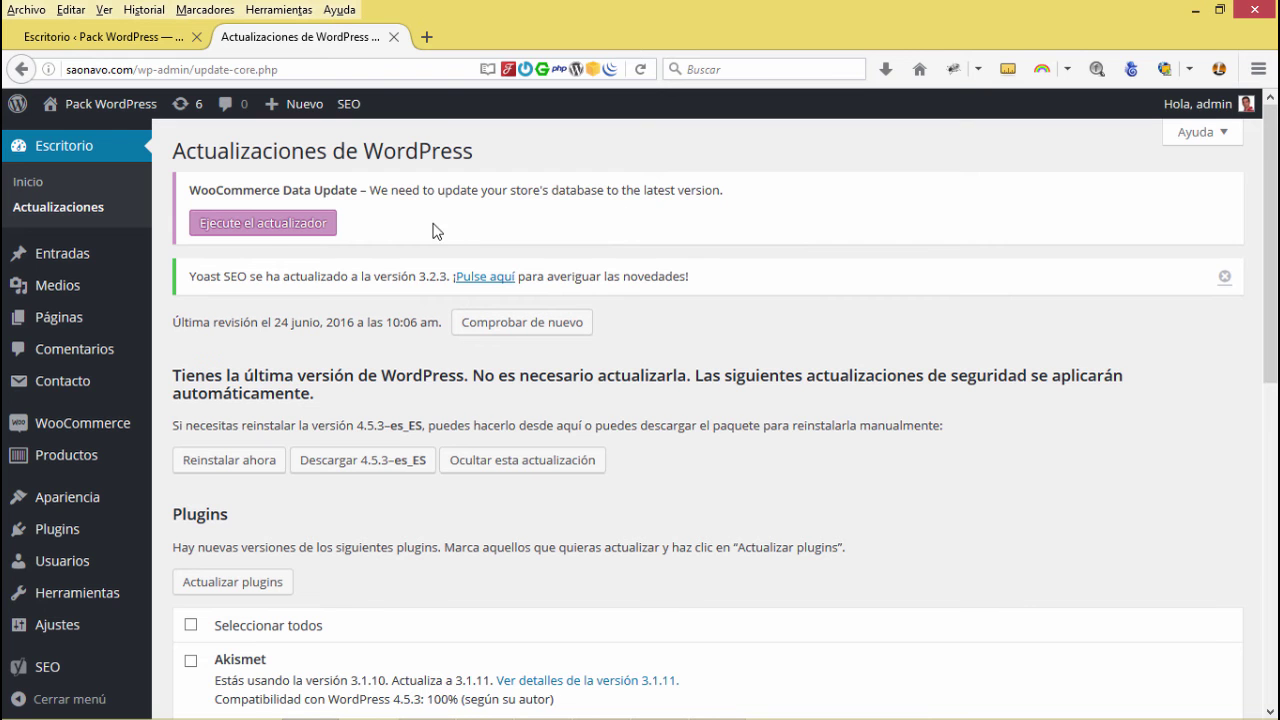
{"action": "left_click", "coordinate": [262, 226]}
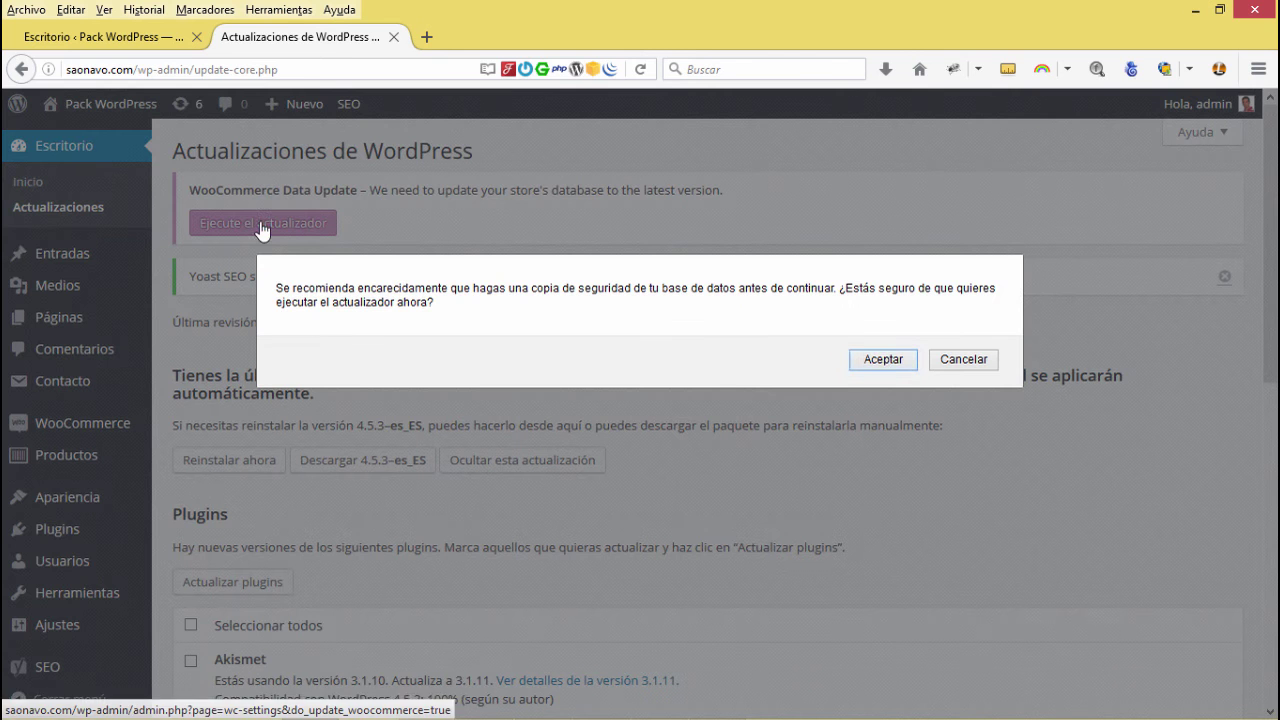
{"action": "left_click", "coordinate": [880, 361]}
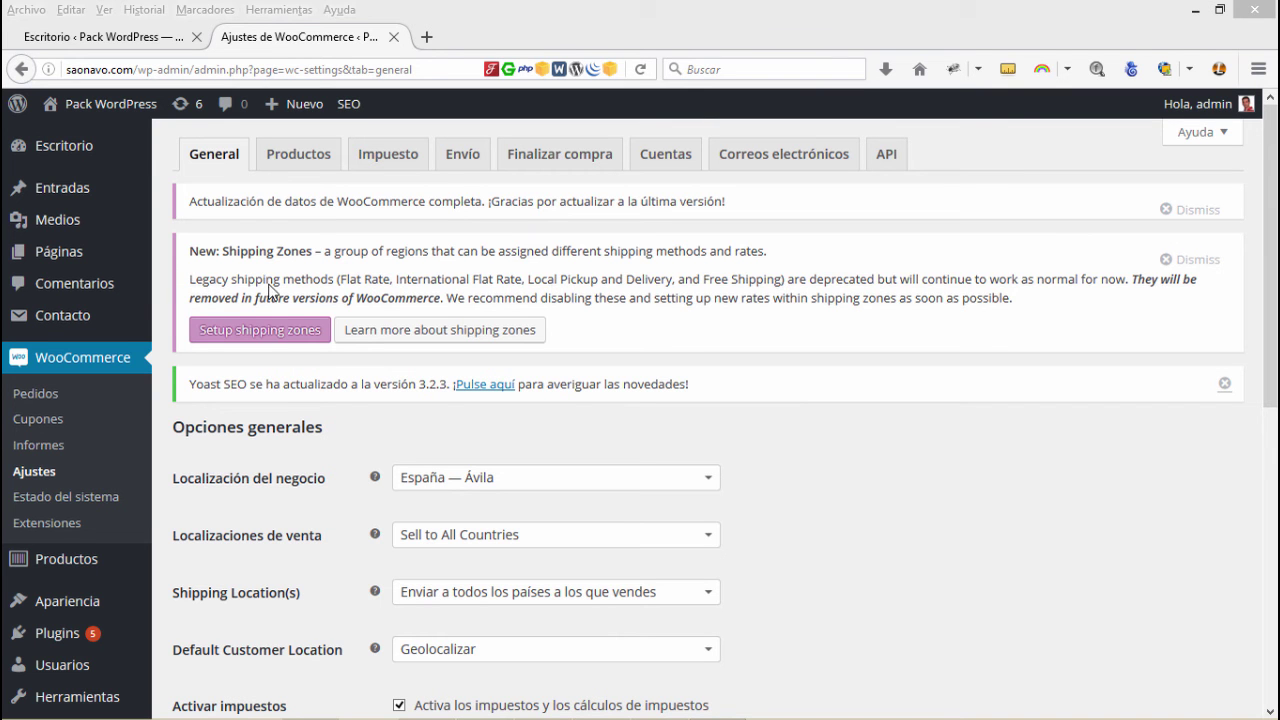
Examine the legacy Flat Rate, Free Shipping and Local Pickup methods in the WooCommerce shipping settings.
{"action": "left_click", "coordinate": [462, 162]}
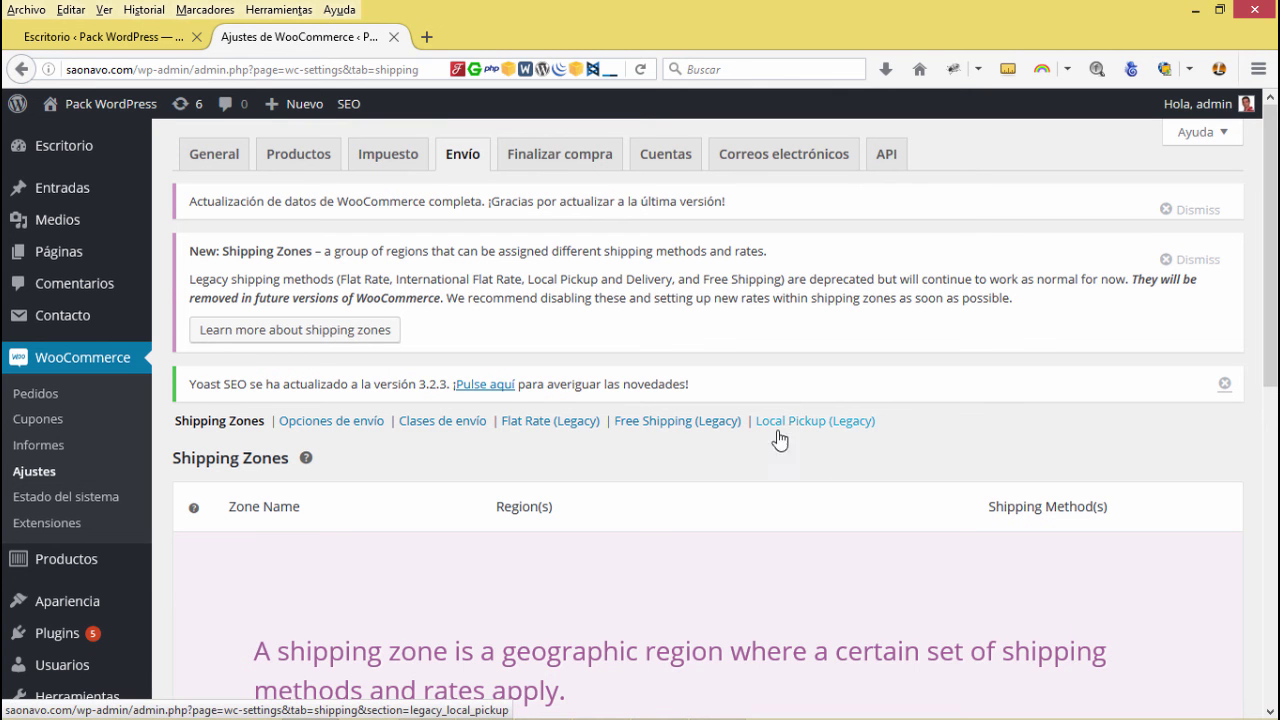
{"action": "left_click", "coordinate": [537, 430]}
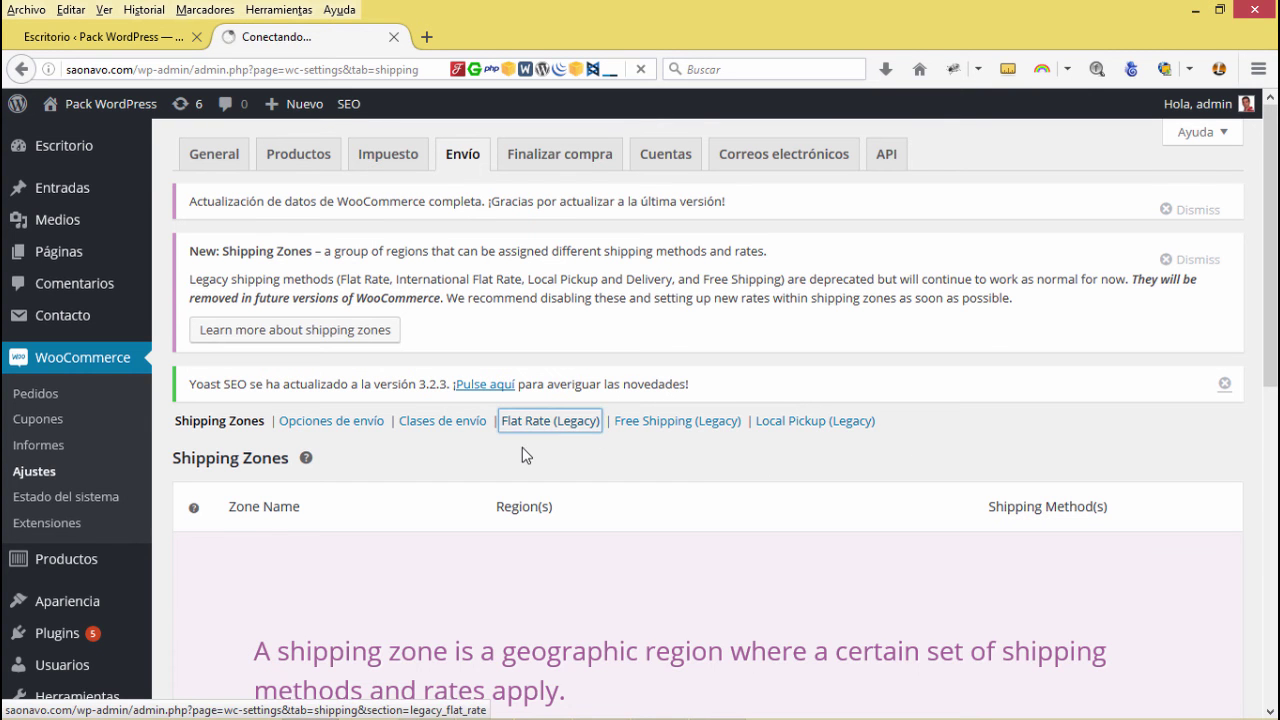
{"action": "scroll", "coordinate": [522, 447], "scroll_direction": "down", "scroll_amount": 3}
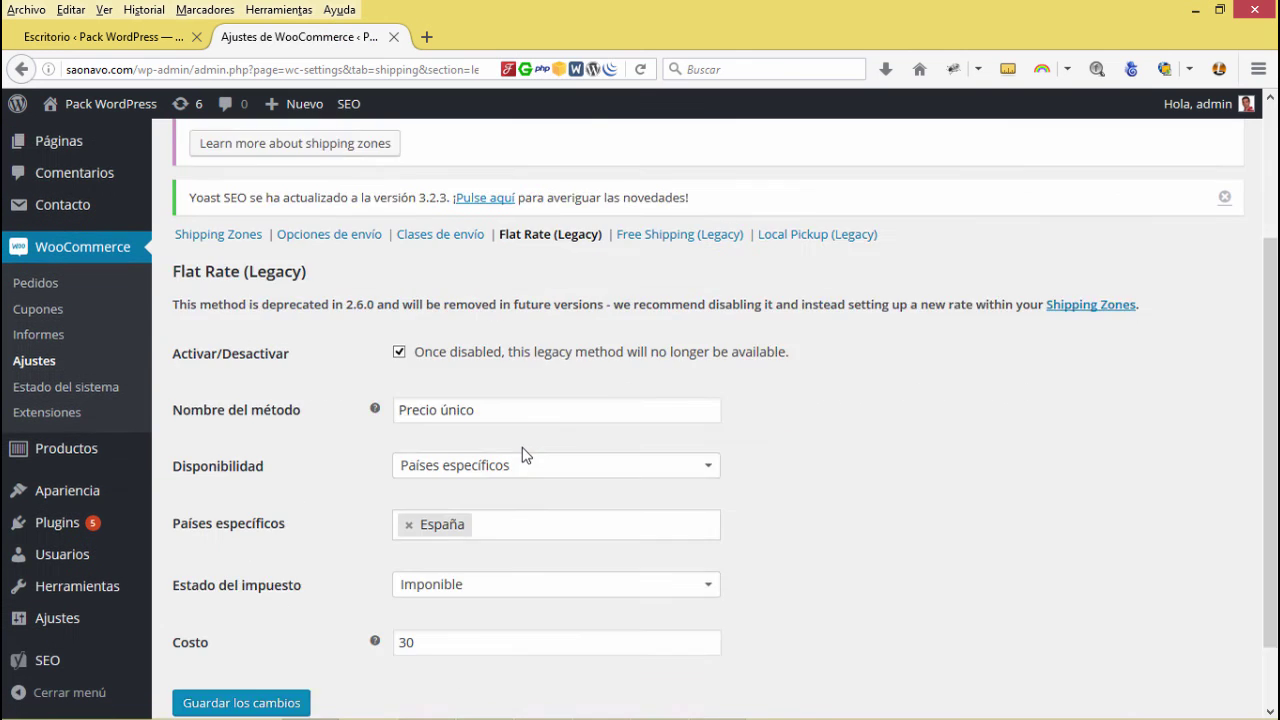
{"action": "scroll", "coordinate": [522, 455], "scroll_direction": "down", "scroll_amount": 2}
{"action": "scroll", "coordinate": [456, 634], "scroll_direction": "up", "scroll_amount": 4}
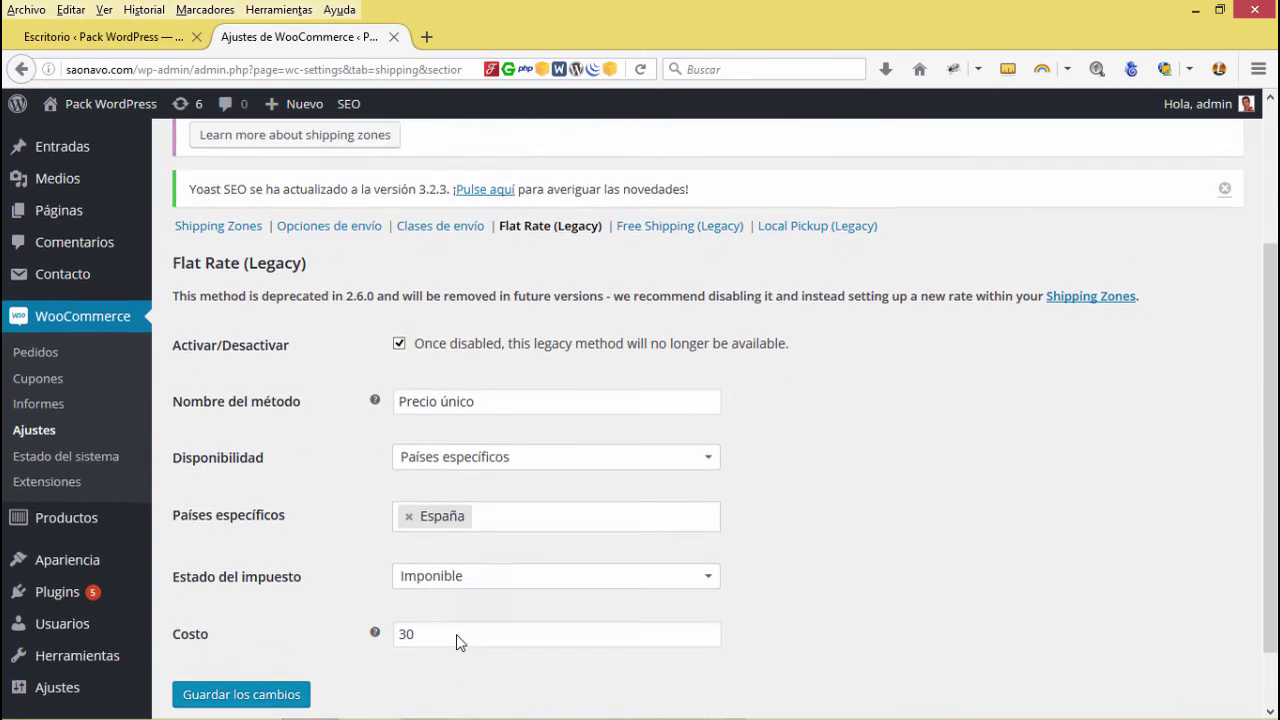
{"action": "left_click", "coordinate": [658, 372]}
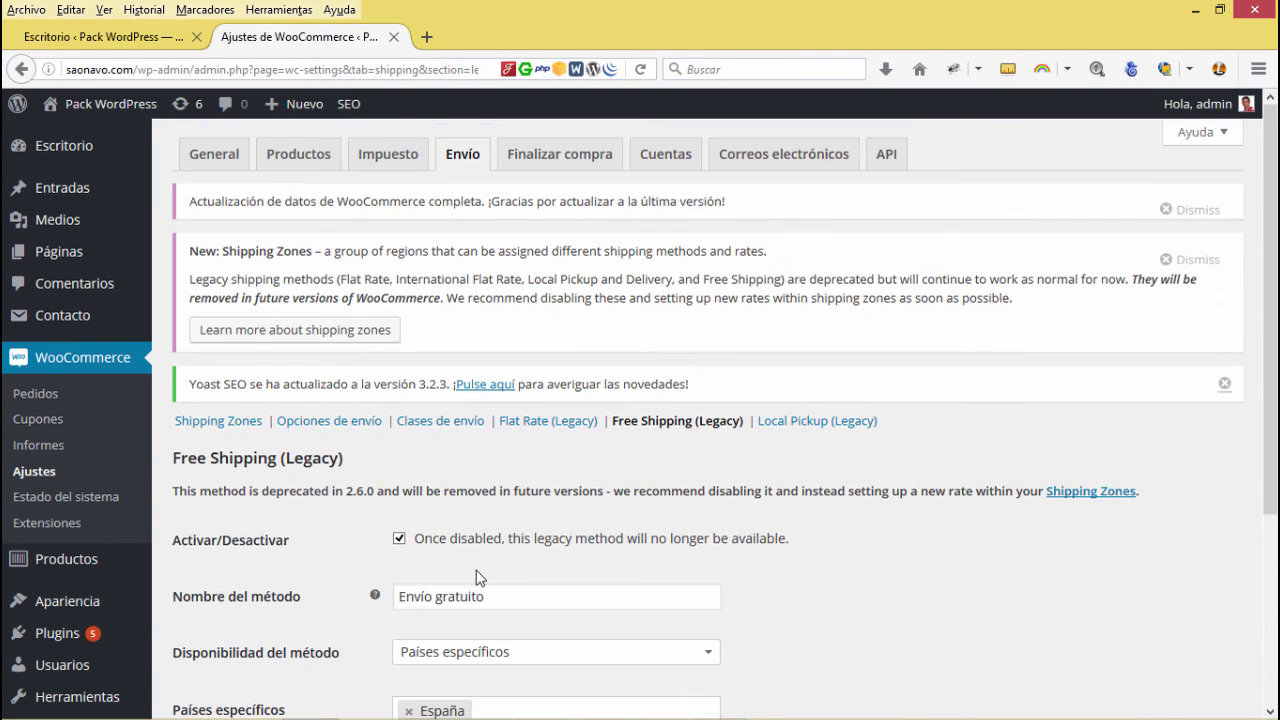
{"action": "scroll", "coordinate": [476, 570], "scroll_direction": "down", "scroll_amount": 4}
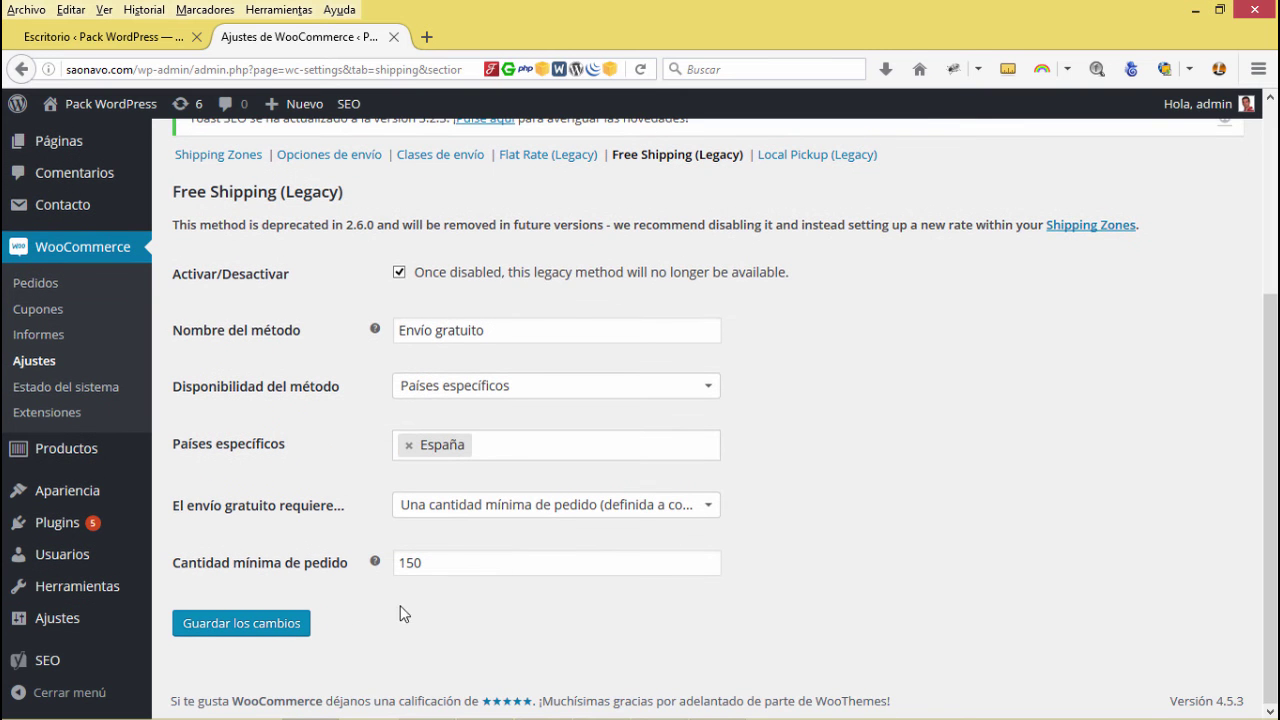
{"action": "double_click", "coordinate": [435, 564]}
{"action": "left_click", "coordinate": [470, 628]}
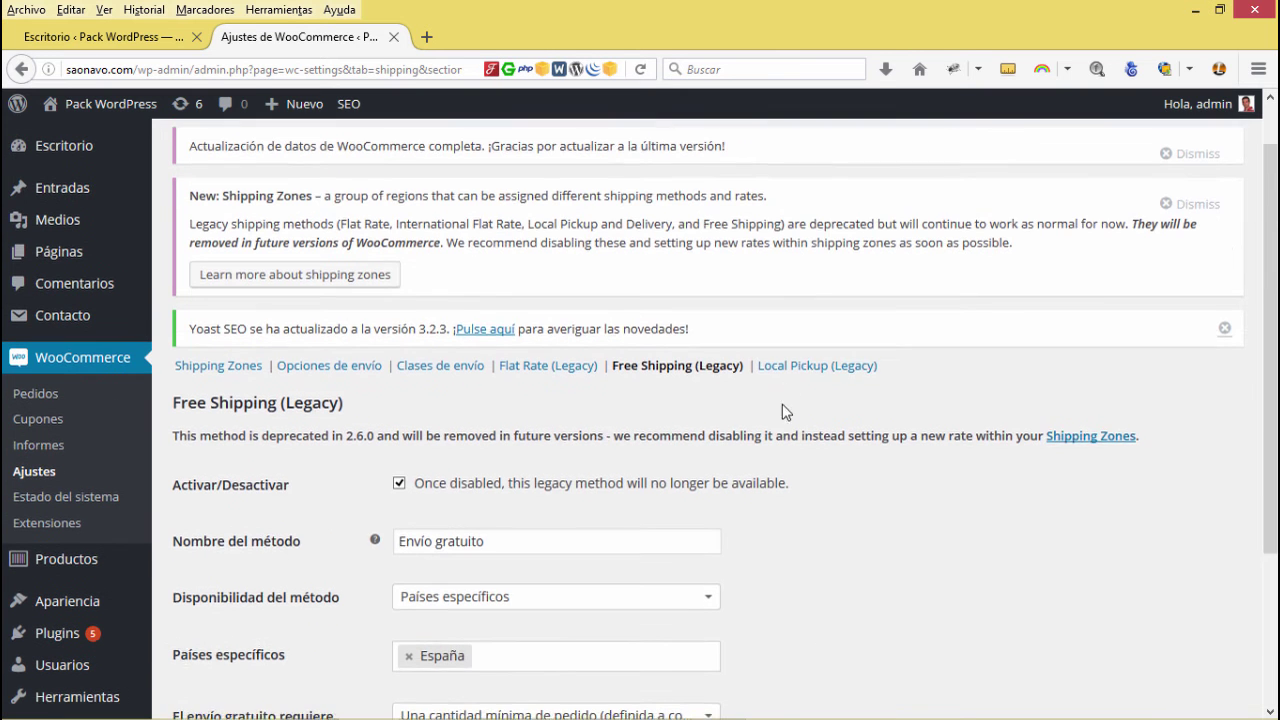
{"action": "left_click", "coordinate": [808, 367]}
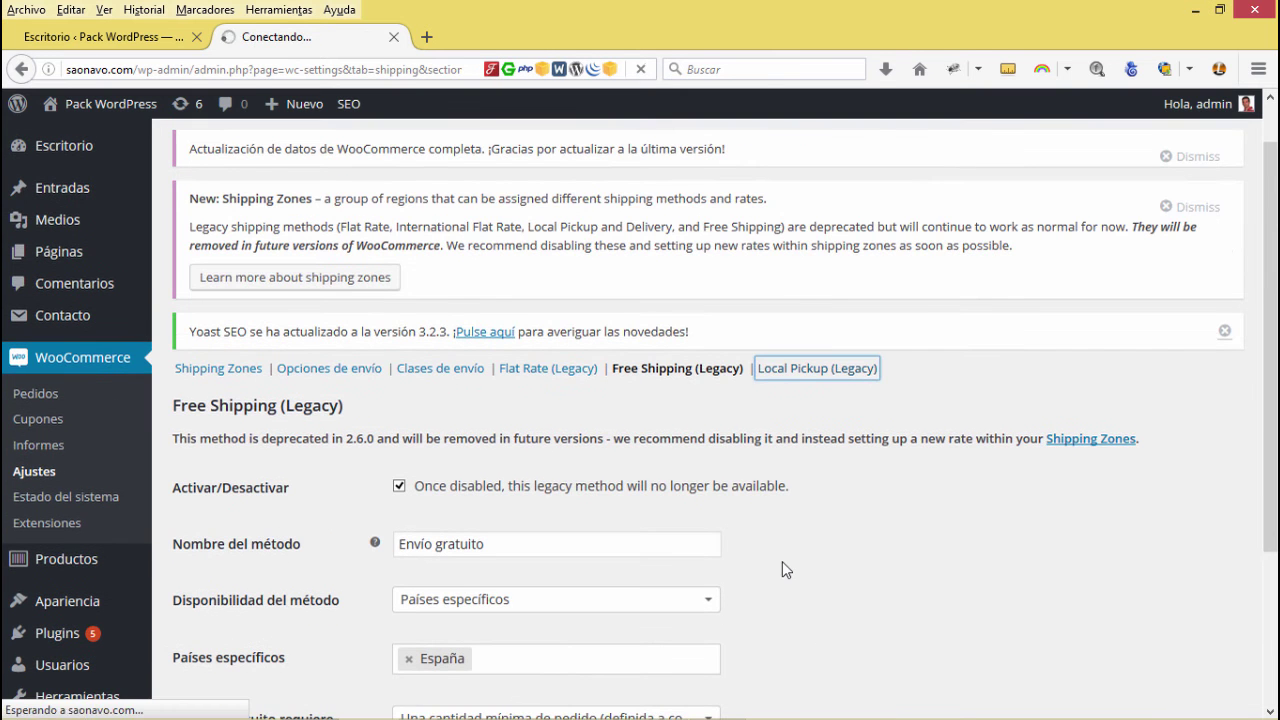
{"action": "scroll", "coordinate": [611, 564], "scroll_direction": "down", "scroll_amount": 4}
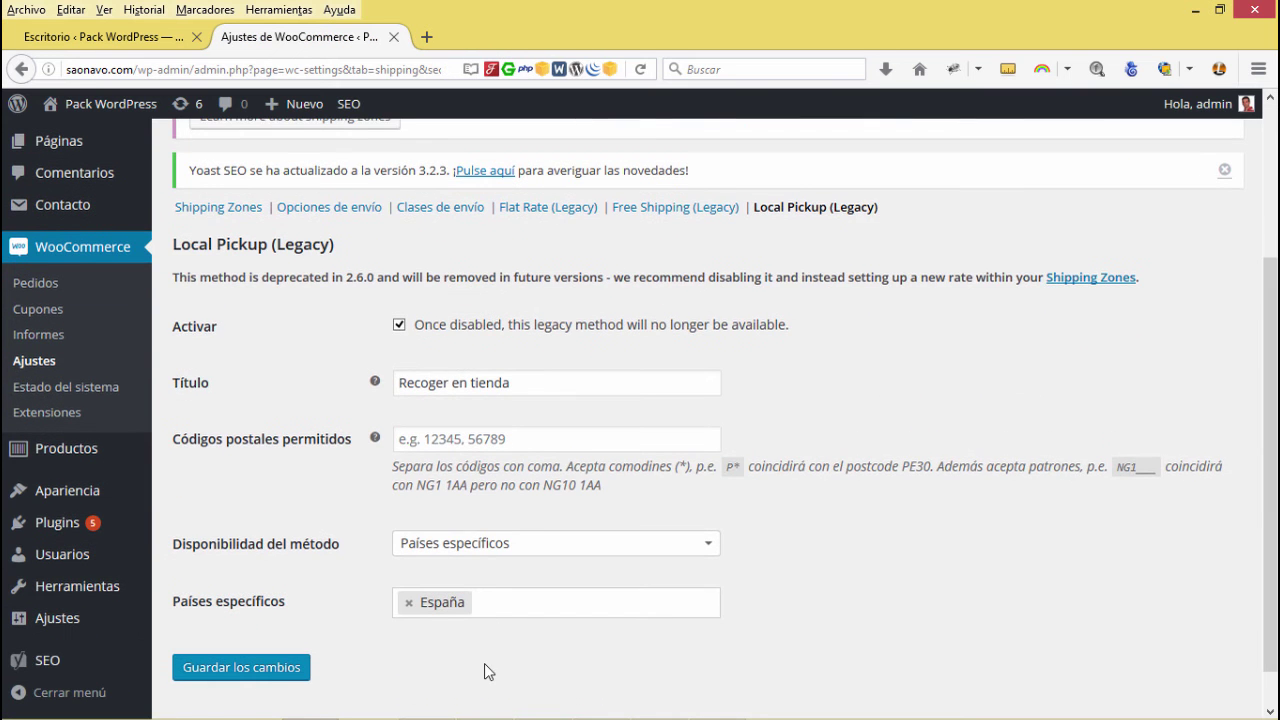
{"action": "scroll", "coordinate": [484, 663], "scroll_direction": "up", "scroll_amount": 4}
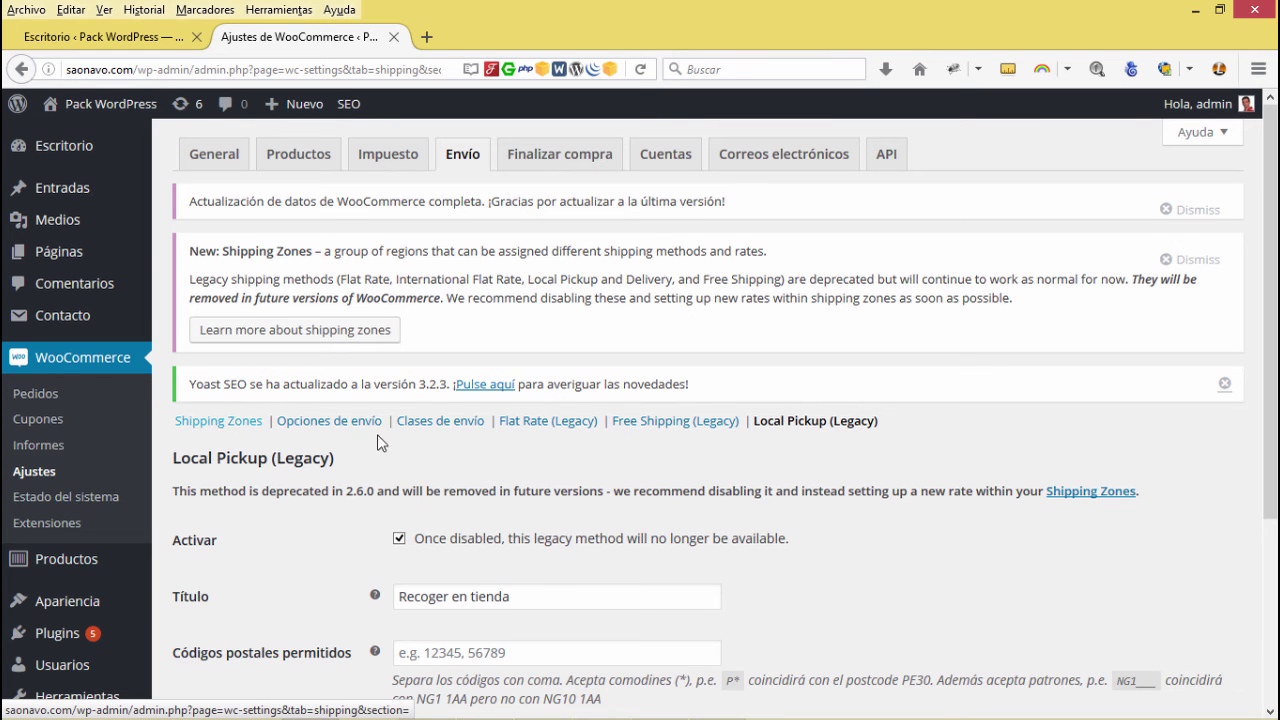
Disable the Flat Rate (Legacy) shipping method and save the changes.
{"action": "left_click", "coordinate": [573, 432]}
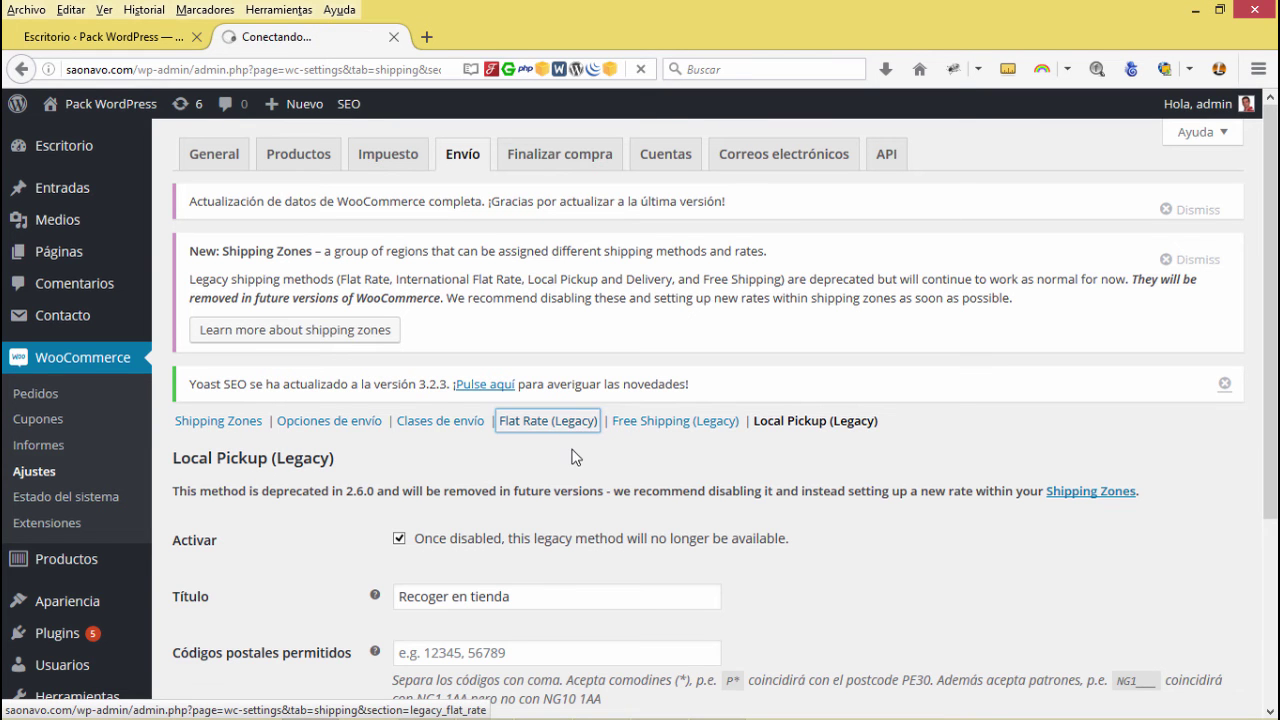
{"action": "scroll", "coordinate": [540, 465], "scroll_direction": "down", "scroll_amount": 3}
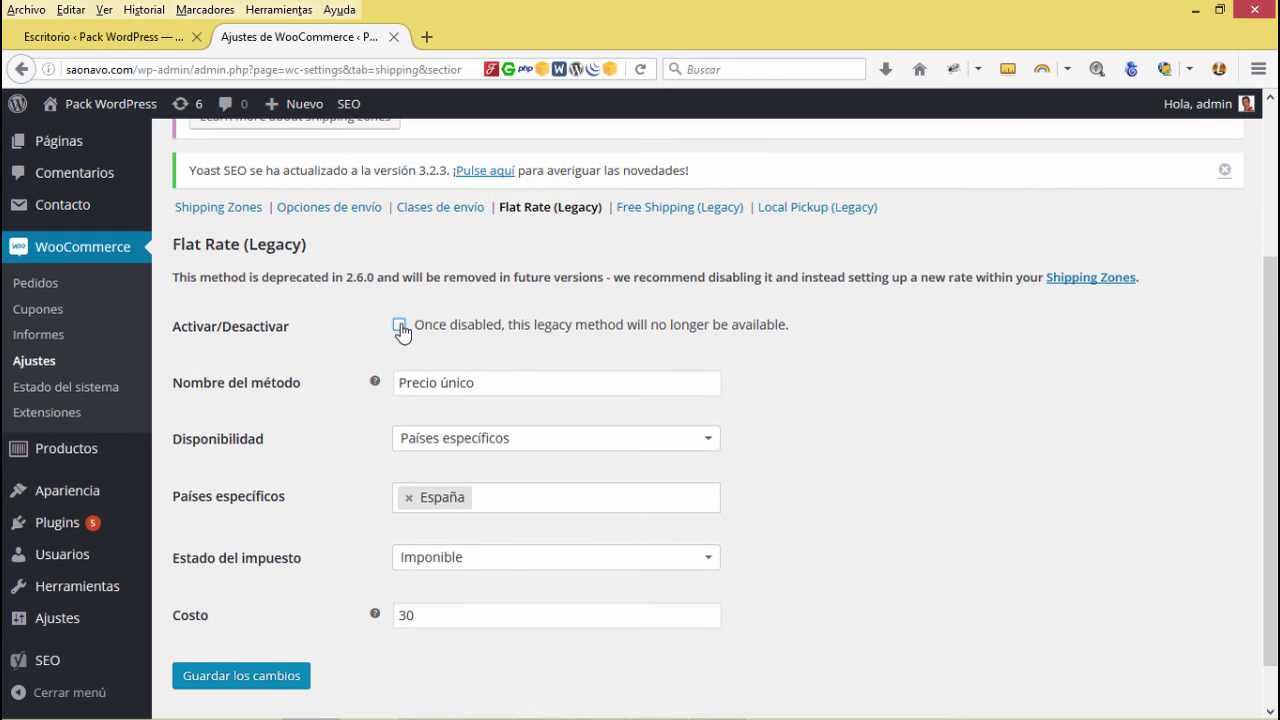
{"action": "left_click", "coordinate": [262, 684]}
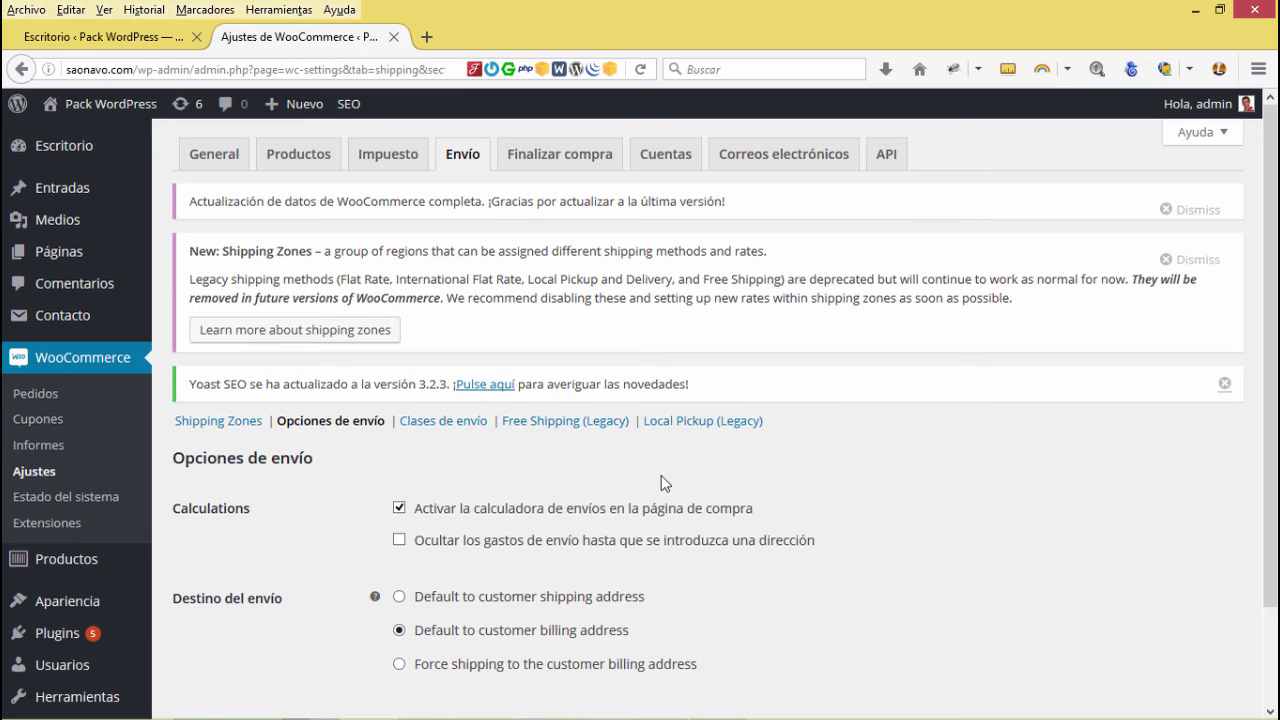
Disable the Free Shipping (Legacy) method and save the changes.
{"action": "left_click", "coordinate": [537, 428]}
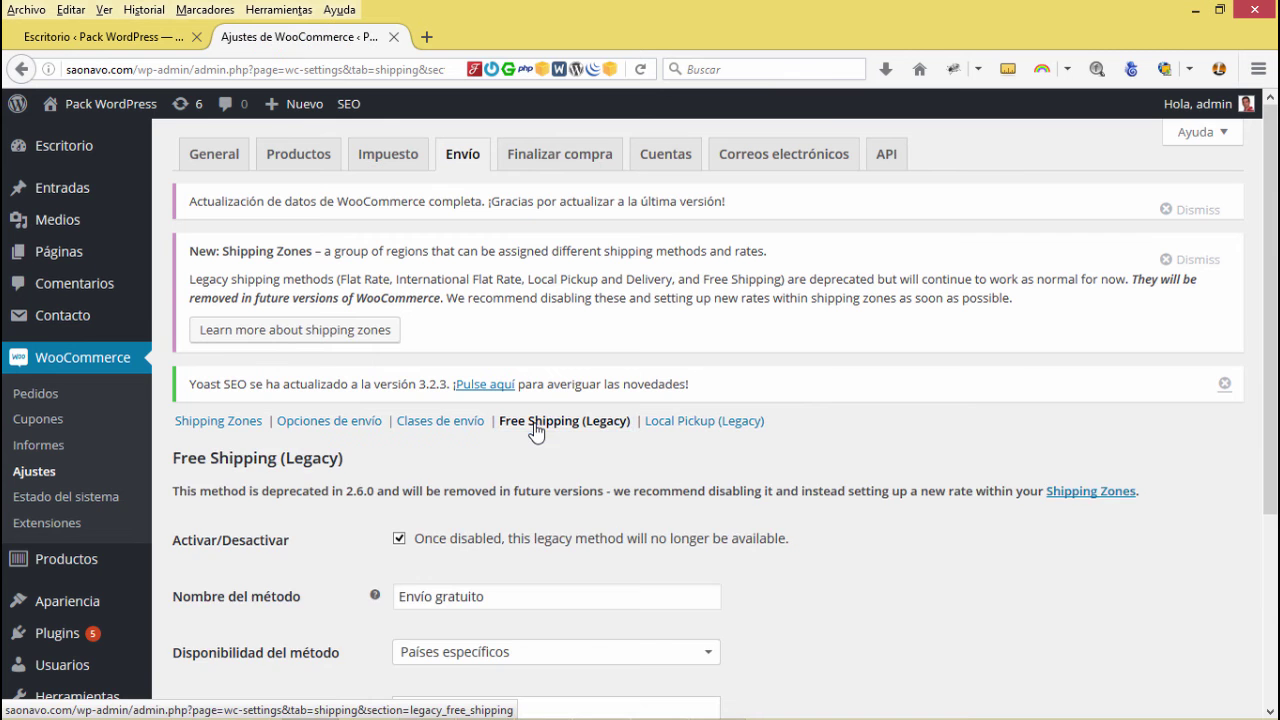
{"action": "scroll", "coordinate": [493, 502], "scroll_direction": "down", "scroll_amount": 2}
{"action": "left_click", "coordinate": [399, 325]}
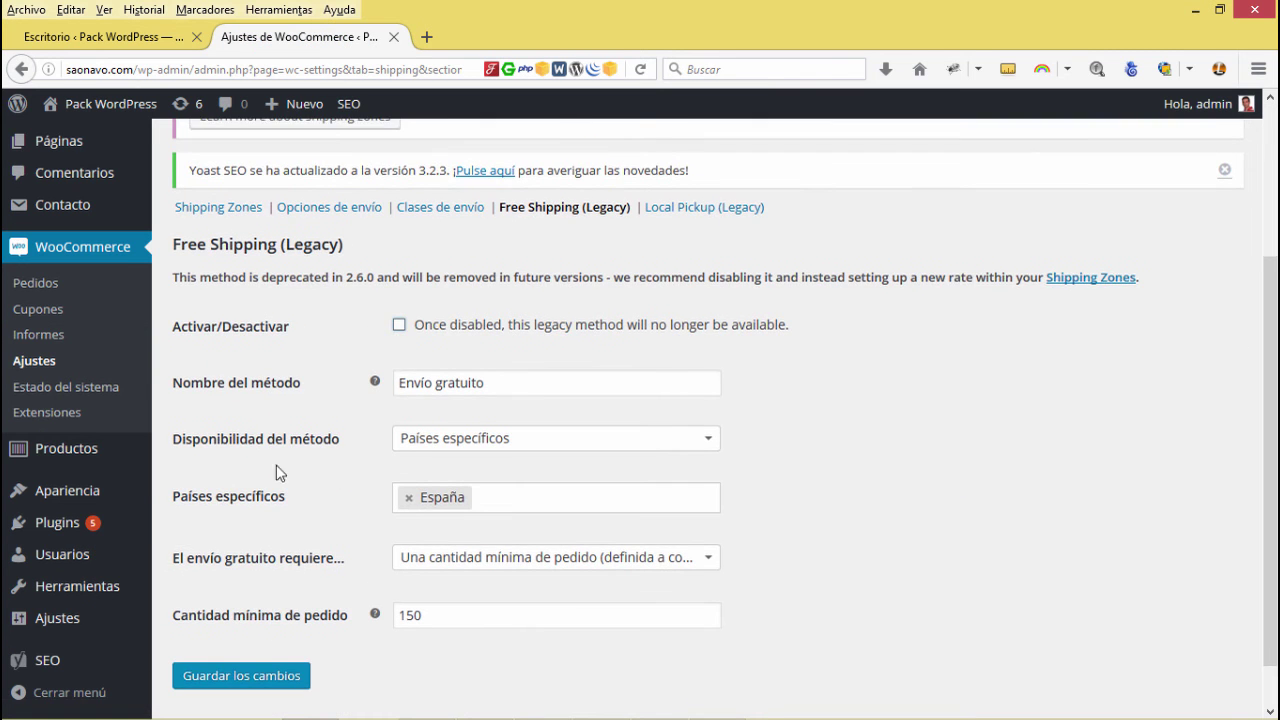
{"action": "scroll", "coordinate": [280, 470], "scroll_direction": "down", "scroll_amount": 1}
{"action": "left_click", "coordinate": [299, 630]}
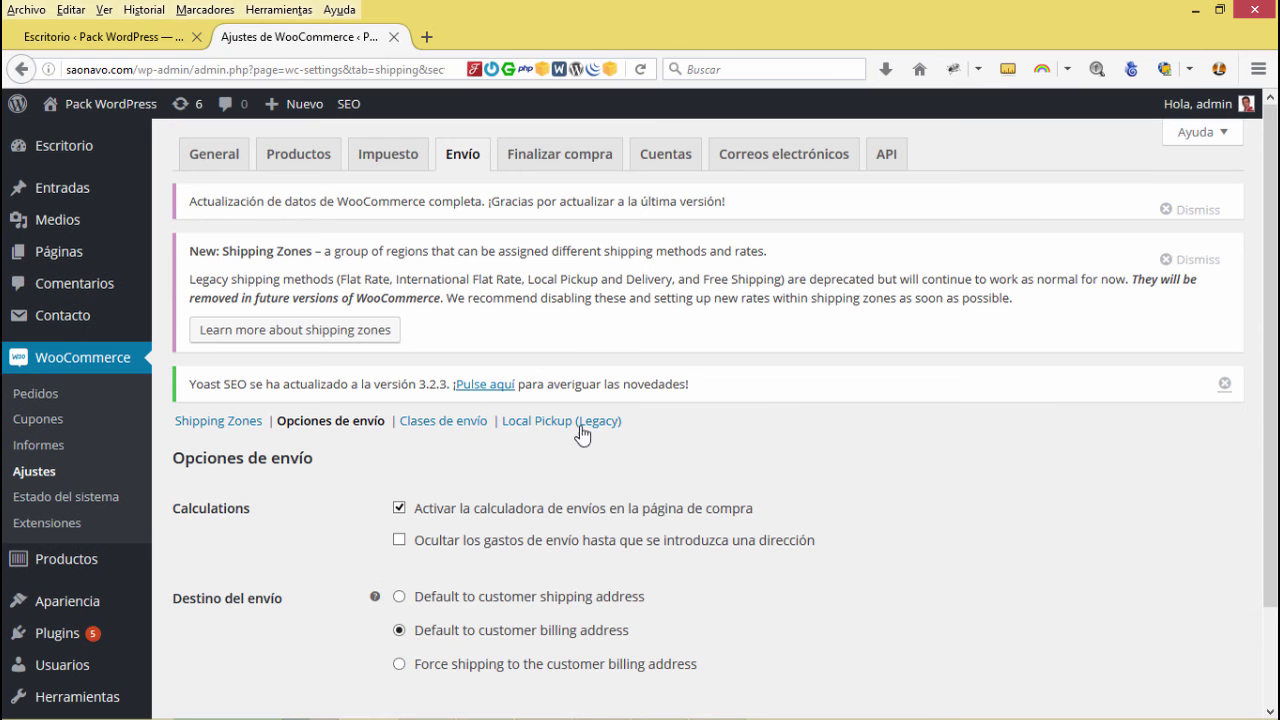
Disable the Local Pickup (Legacy) shipping method and save the changes.
{"action": "left_click", "coordinate": [557, 428]}
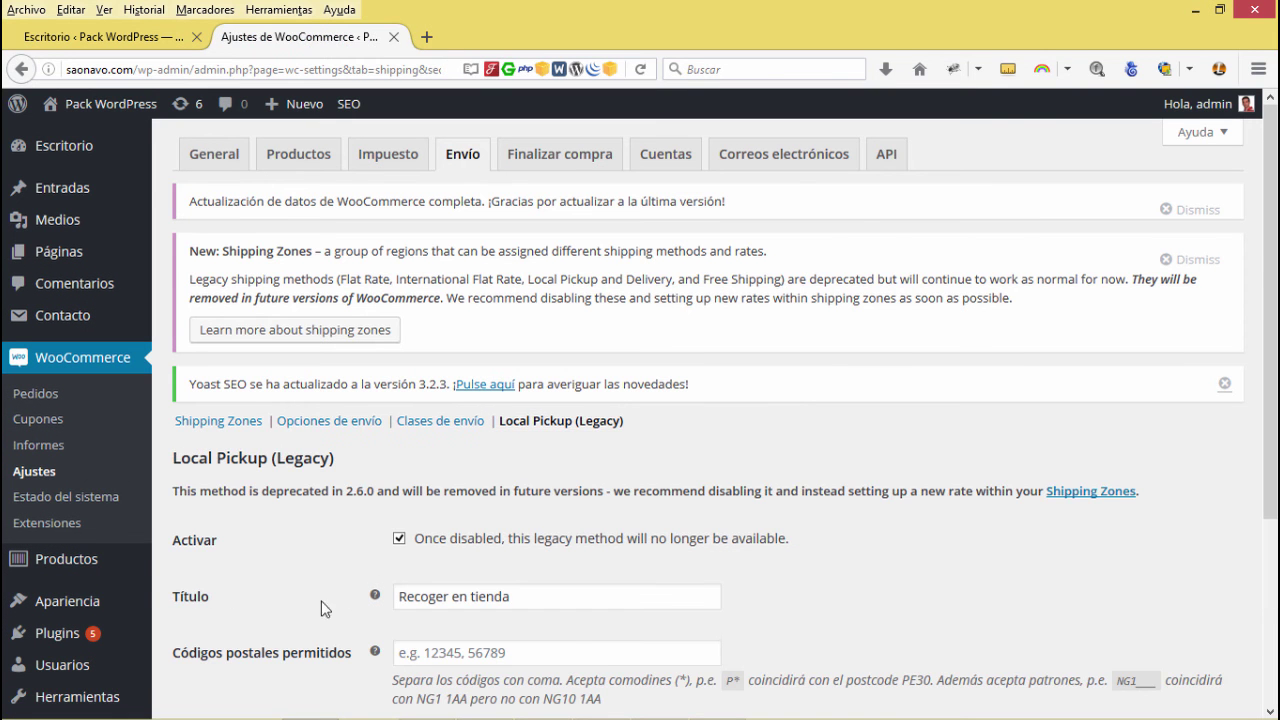
{"action": "left_click", "coordinate": [400, 541]}
{"action": "scroll", "coordinate": [318, 525], "scroll_direction": "down", "scroll_amount": 5}
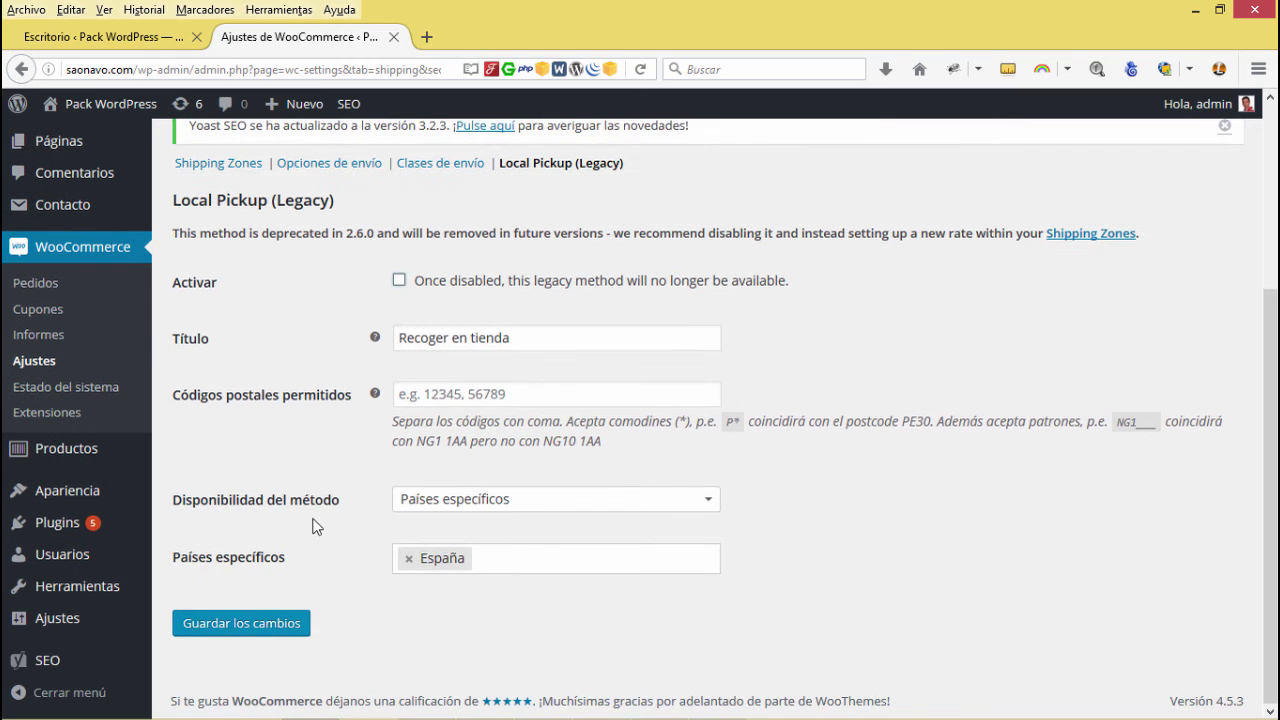
{"action": "left_click", "coordinate": [290, 622]}
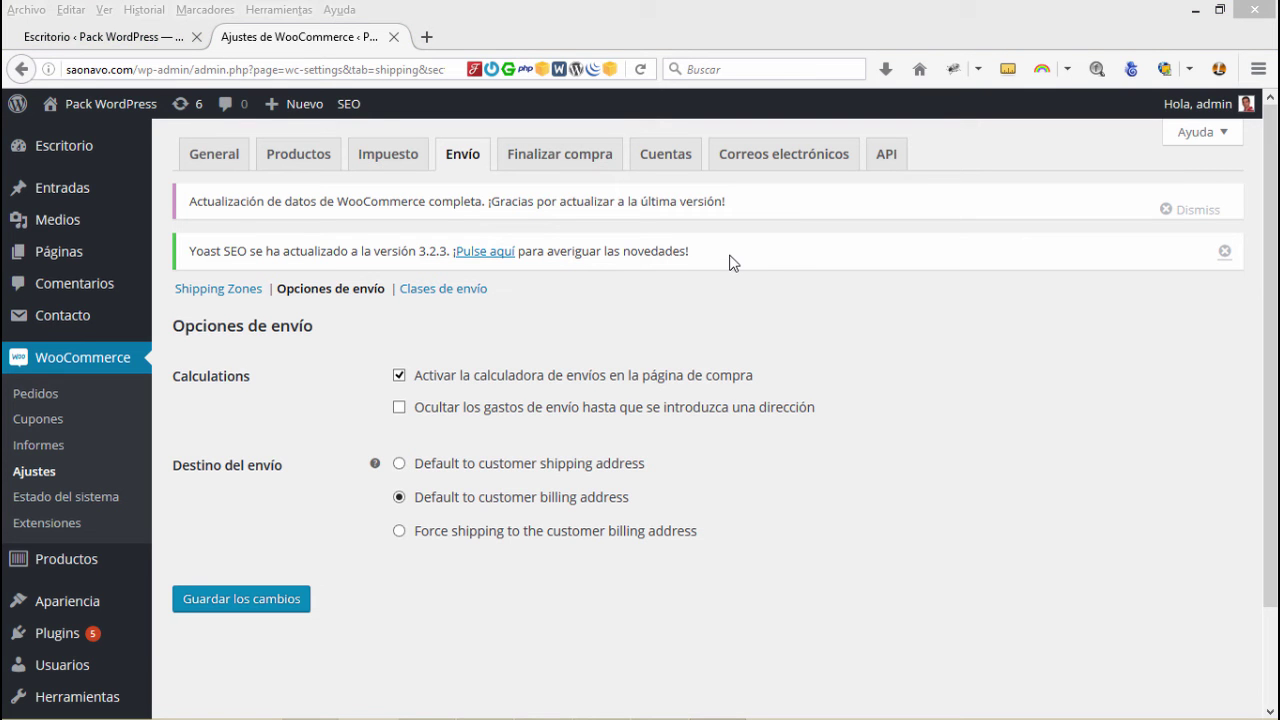
Examine the Shipping Zones page, including the zone explanation, its examples and the Rest of the World zone.
{"action": "left_click", "coordinate": [208, 292]}
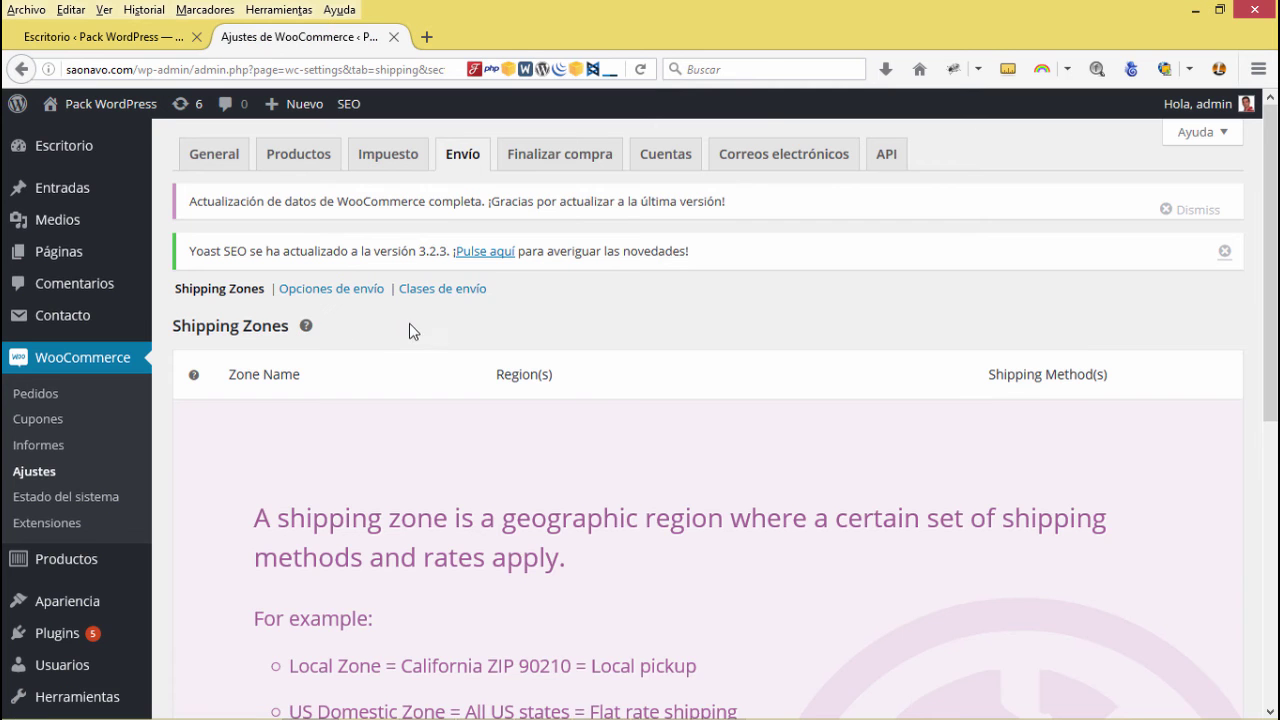
{"action": "scroll", "coordinate": [410, 331], "scroll_direction": "down", "scroll_amount": 2}
{"action": "scroll", "coordinate": [409, 323], "scroll_direction": "down", "scroll_amount": 6}
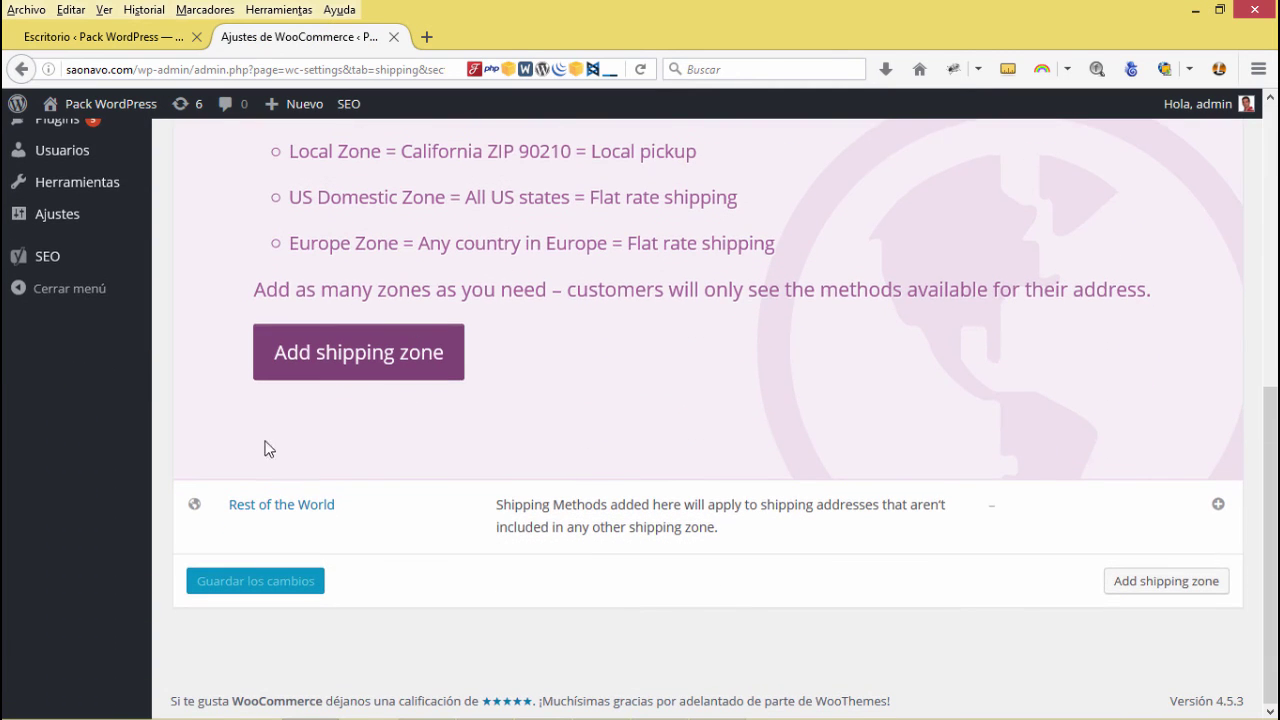
{"action": "mouse_move", "coordinate": [197, 537]}
{"action": "scroll", "coordinate": [455, 500], "scroll_direction": "up", "scroll_amount": 4}
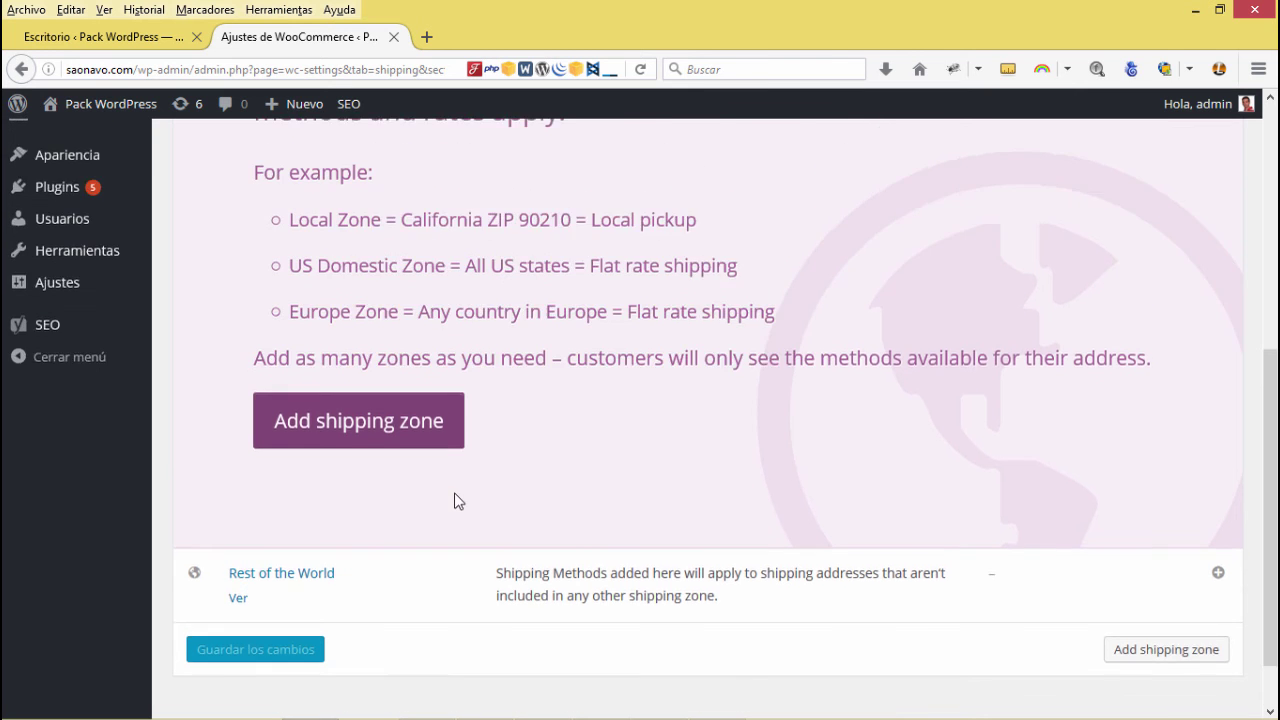
{"action": "scroll", "coordinate": [455, 500], "scroll_direction": "up", "scroll_amount": 1}
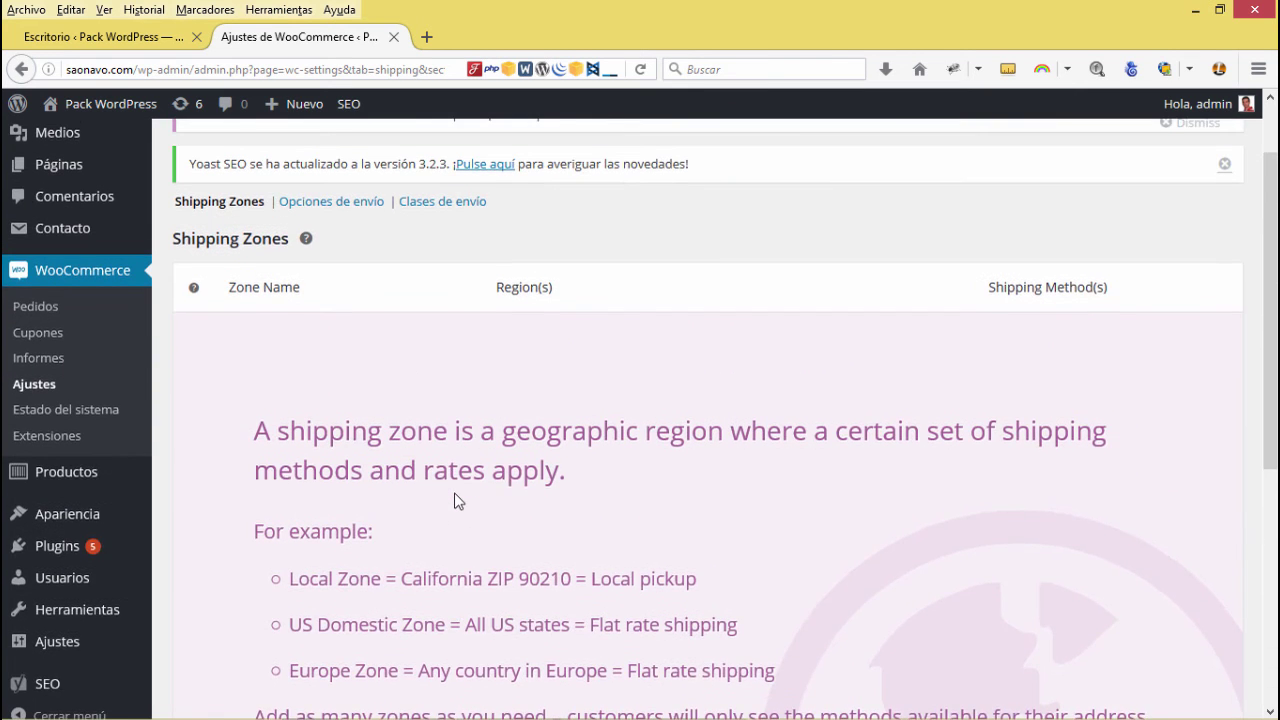
{"action": "scroll", "coordinate": [455, 500], "scroll_direction": "up", "scroll_amount": 1}
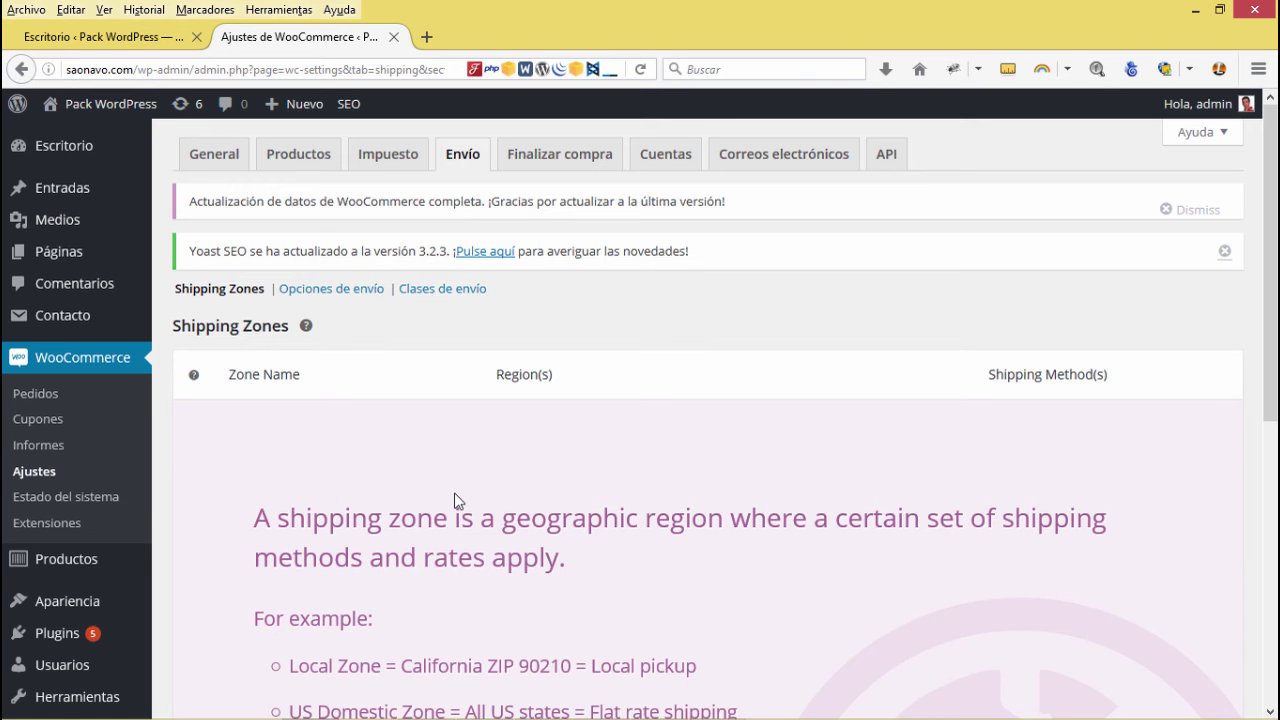
{"action": "scroll", "coordinate": [455, 500], "scroll_direction": "down", "scroll_amount": 5}
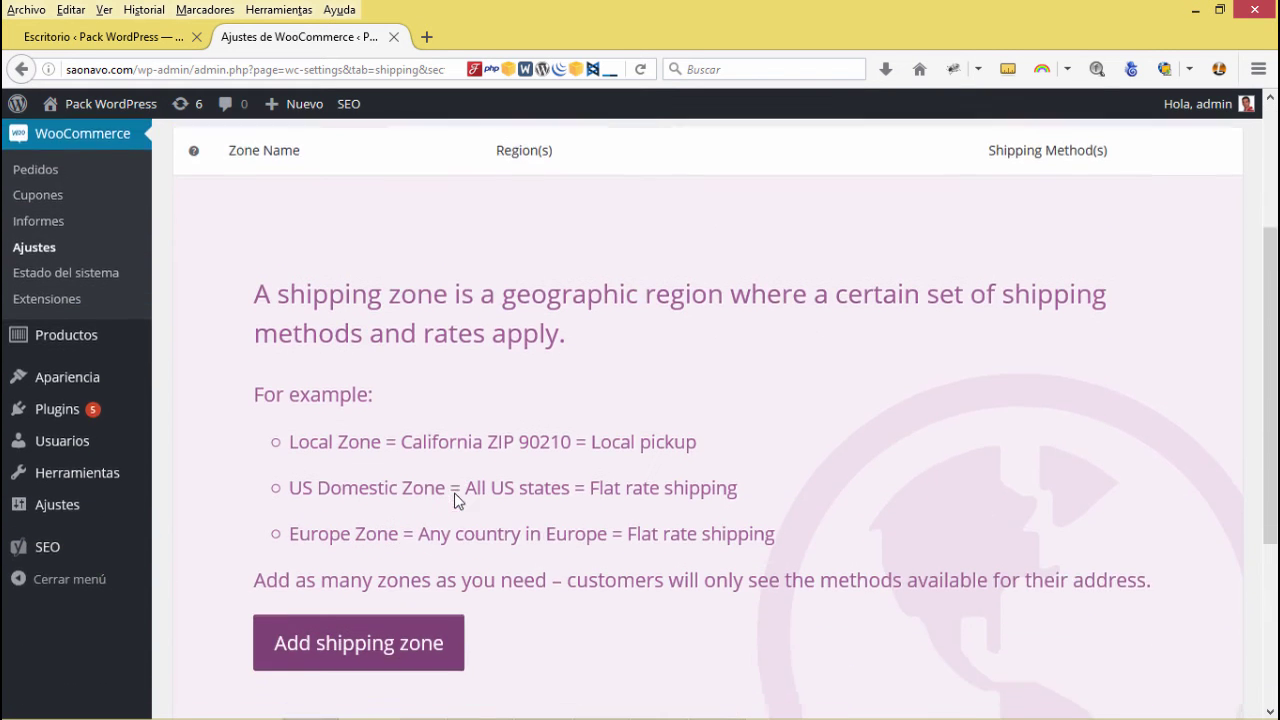
{"action": "scroll", "coordinate": [455, 500], "scroll_direction": "down", "scroll_amount": 1}
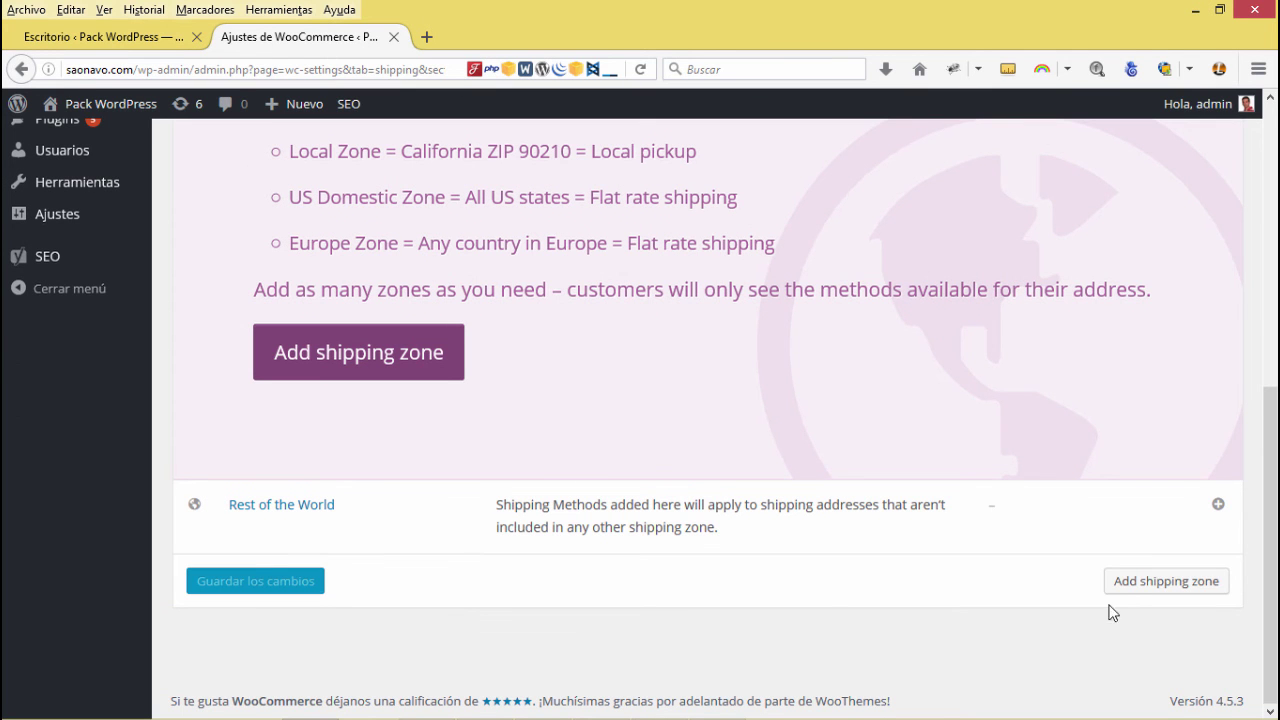
Add a new shipping zone named Zona Canarias.
{"action": "left_click", "coordinate": [1143, 582]}
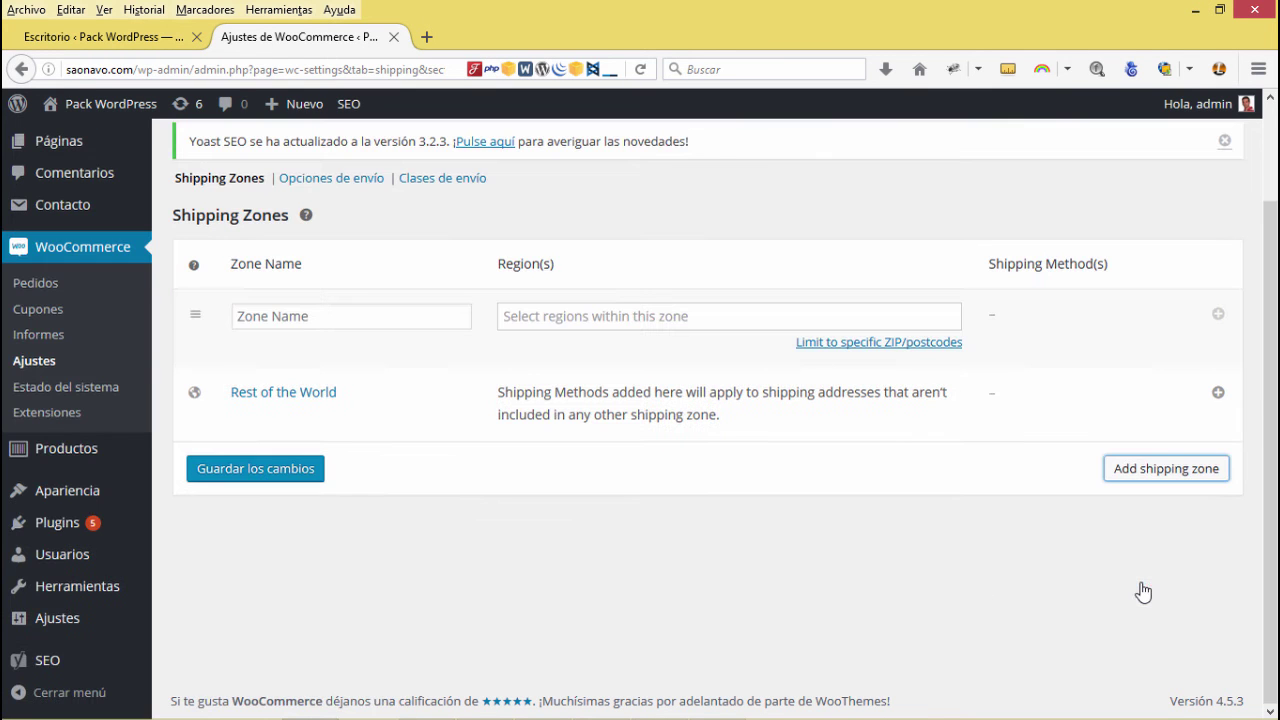
{"action": "left_click", "coordinate": [342, 316]}
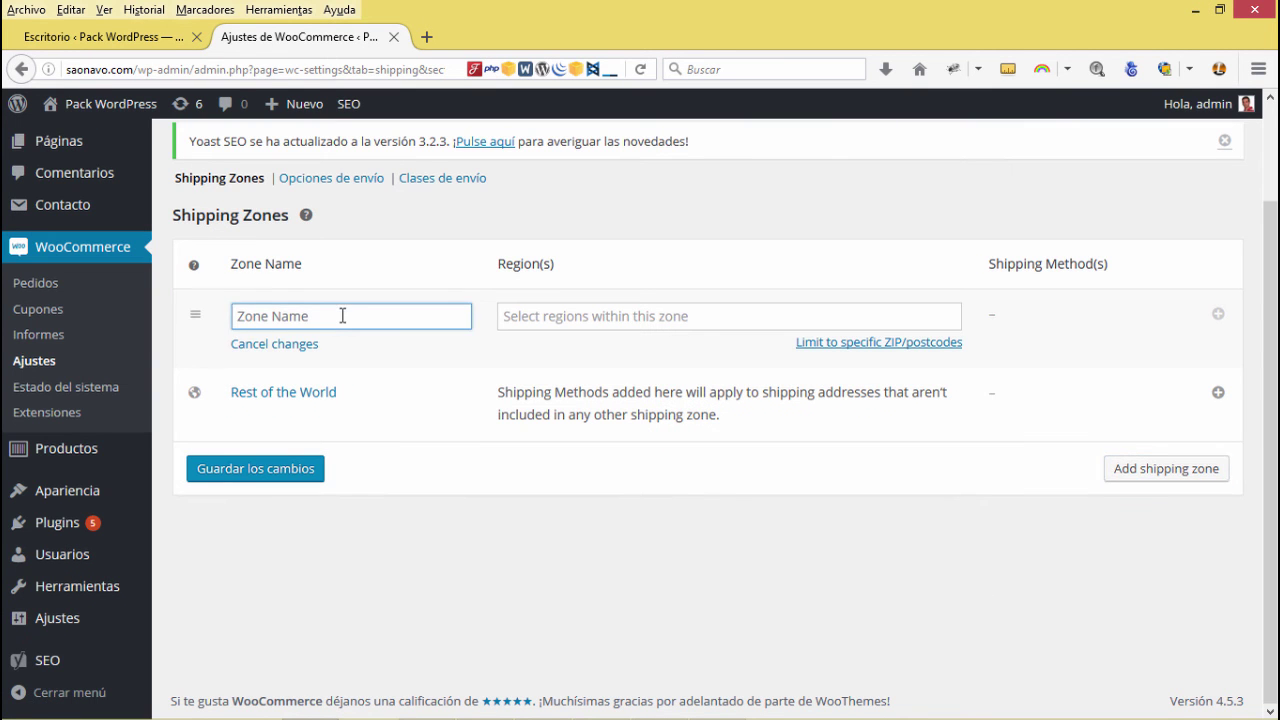
{"action": "type", "text": "Zona Canarias"}
Find Santa Cruz de Tenerife in the region list and assign it to the Zona Canarias shipping zone.
{"action": "left_click", "coordinate": [605, 318]}
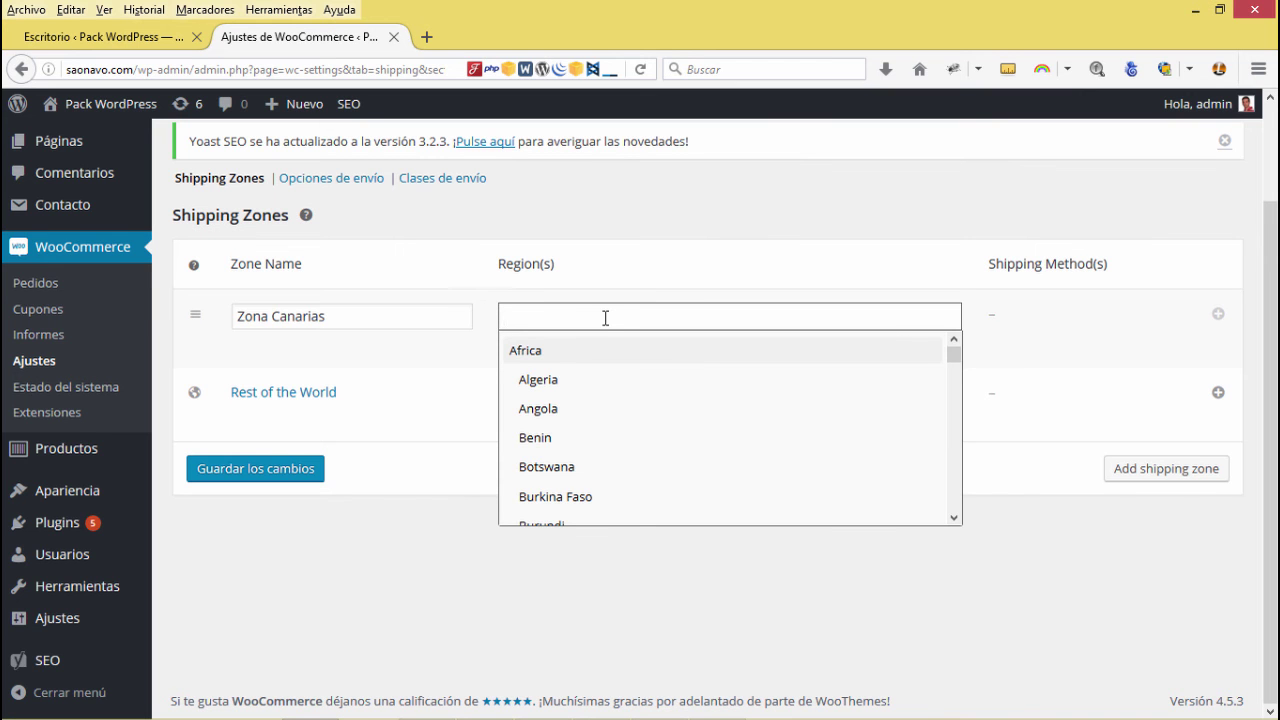
{"action": "type", "text": "santacr"}
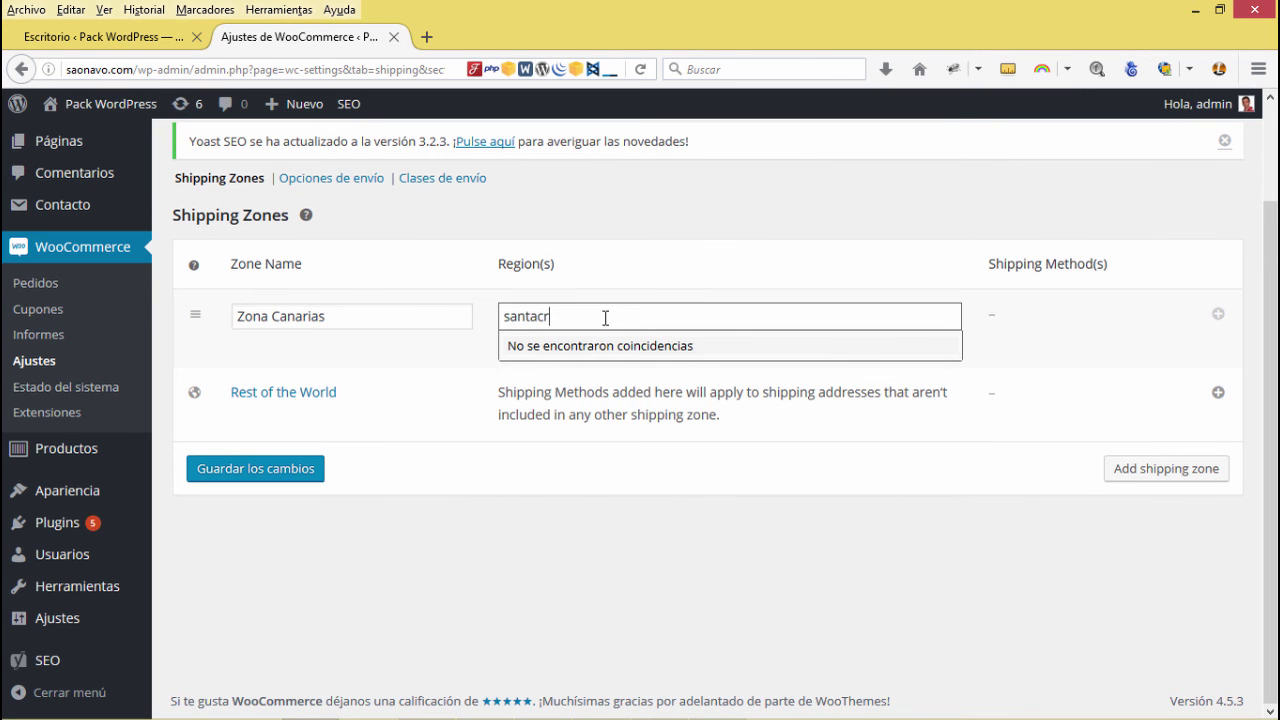
{"action": "type", "text": "u"}
{"action": "key", "text": "BackSpace"}
{"action": "key", "text": "BackSpace"}
{"action": "key", "text": "BackSpace"}
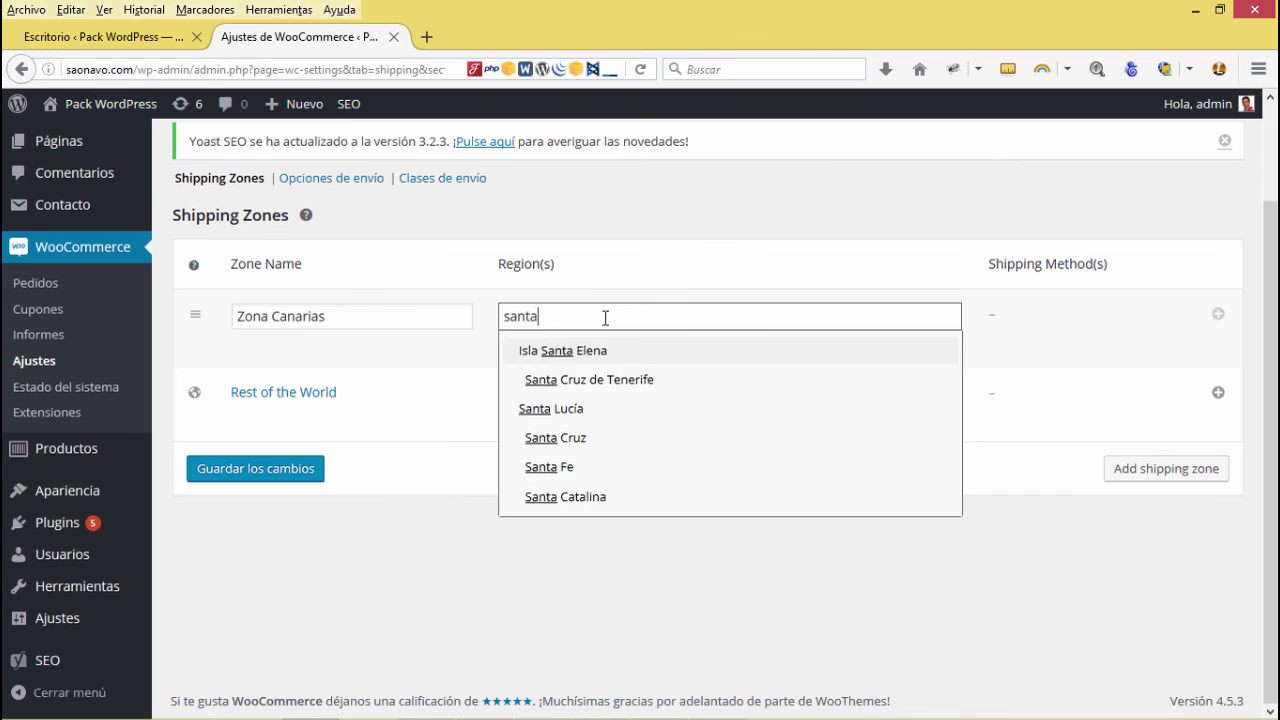
{"action": "type", "text": "c"}
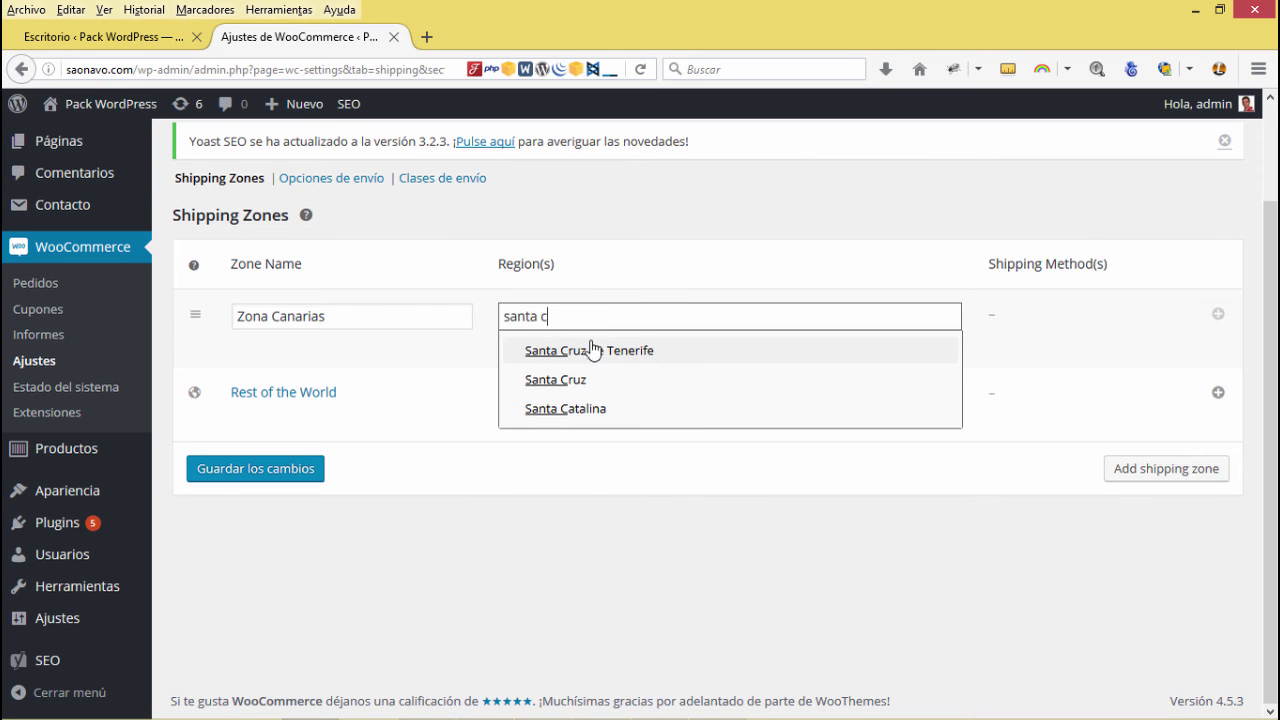
{"action": "left_click", "coordinate": [591, 350]}
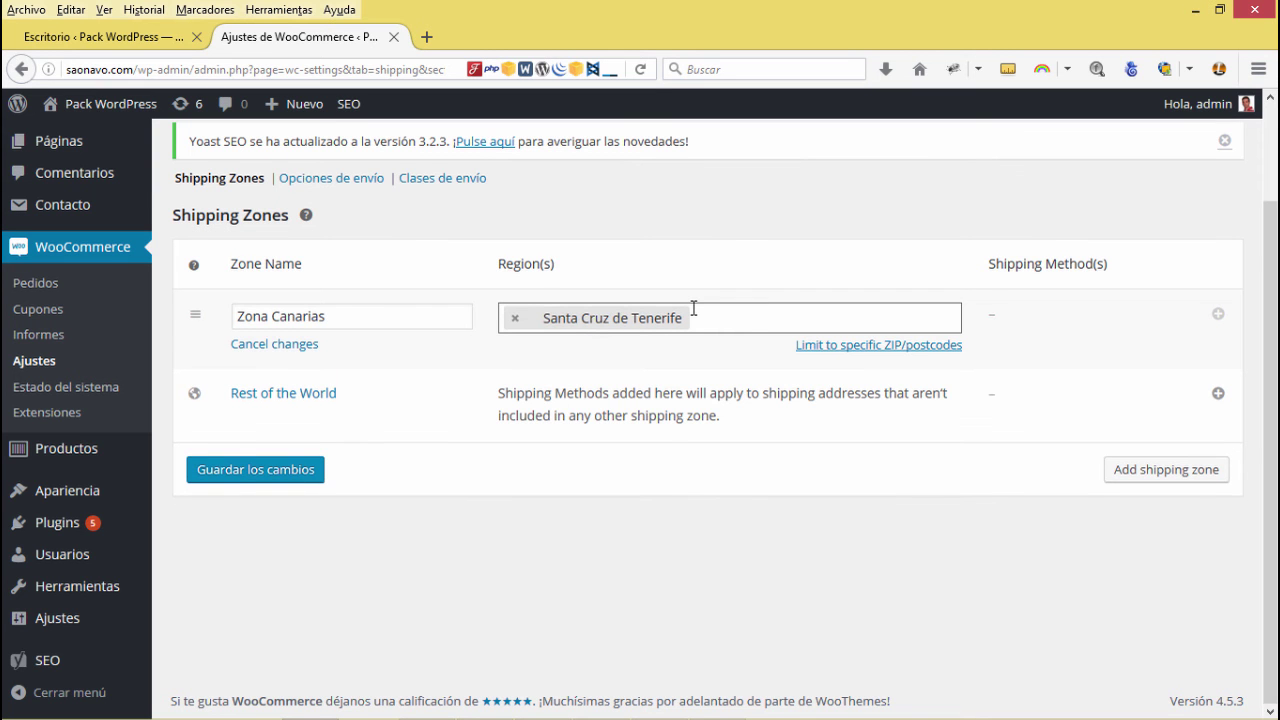
Add Las Palmas, Ceuta and Melilla to the regions of the Zona Canarias shipping zone.
{"action": "type", "text": "las palmas"}
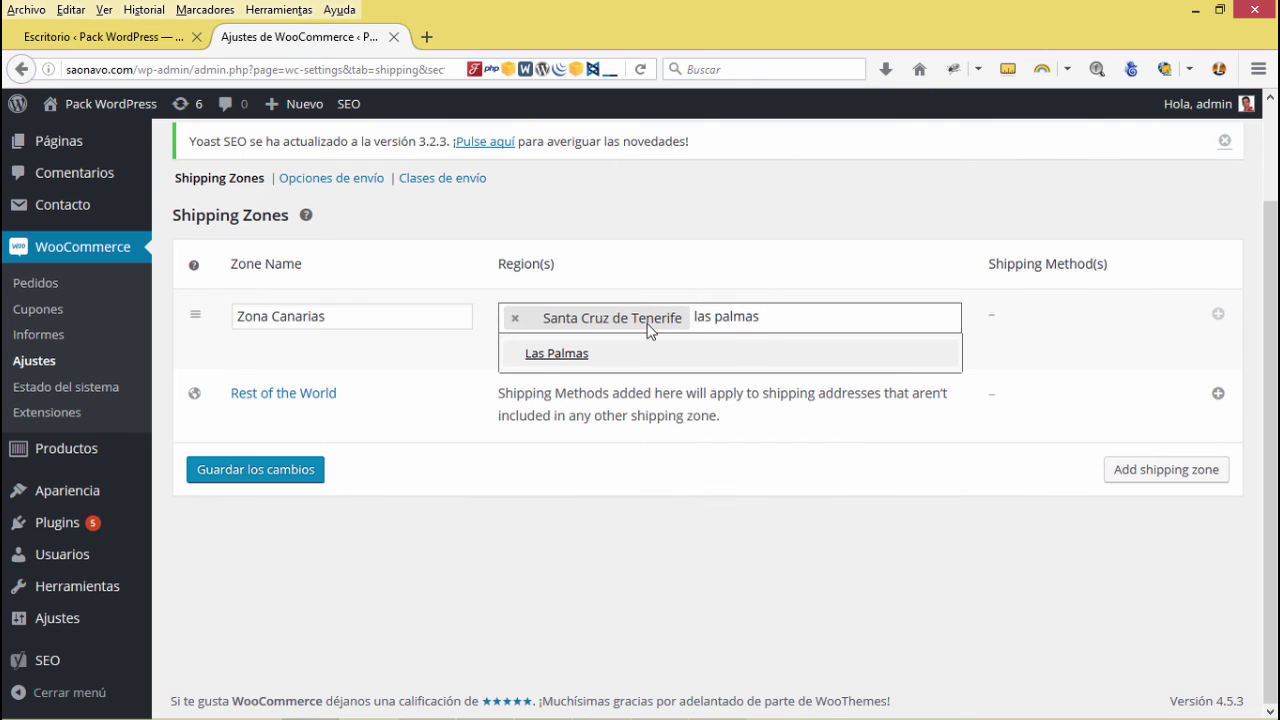
{"action": "left_click", "coordinate": [556, 355]}
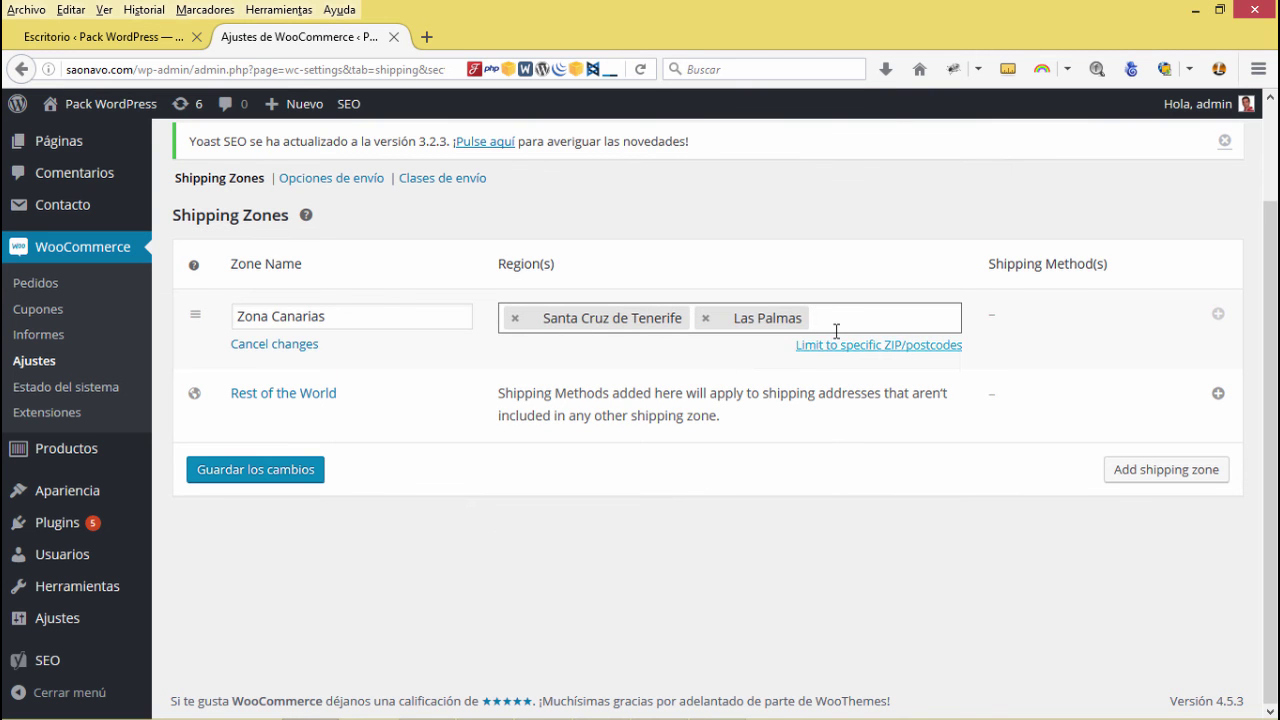
{"action": "type", "text": "ceuta"}
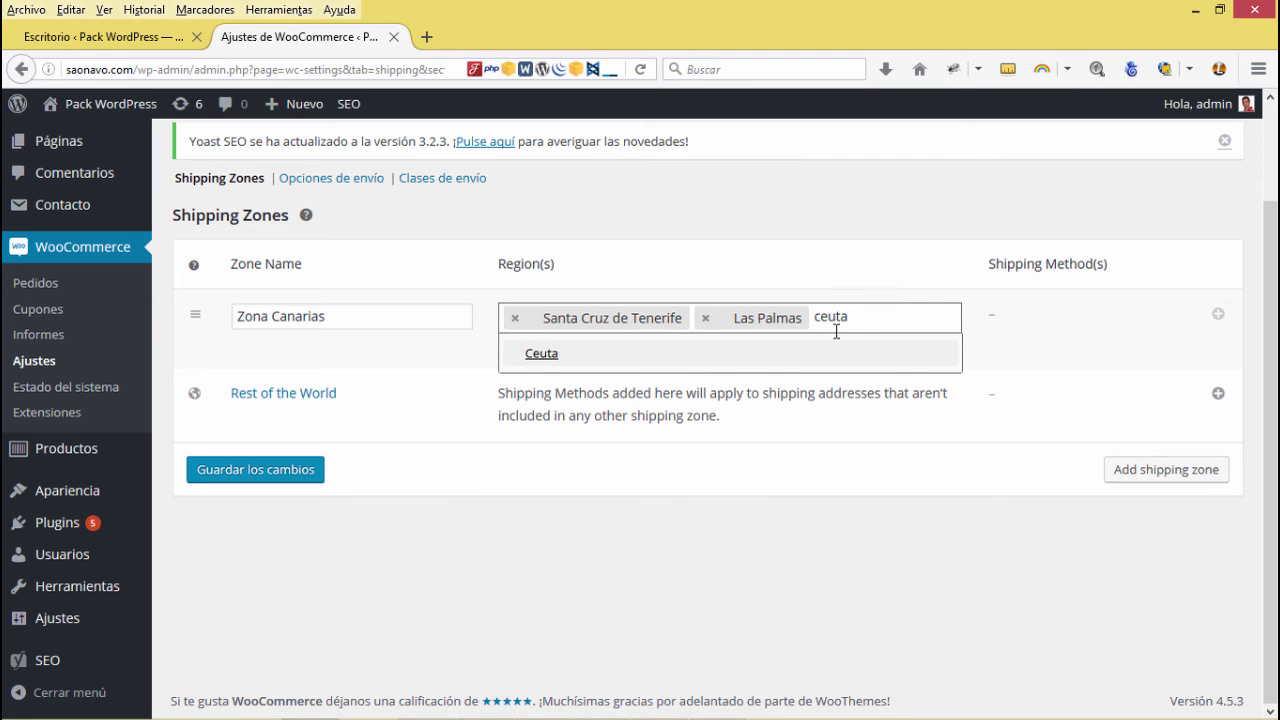
{"action": "left_click", "coordinate": [887, 344]}
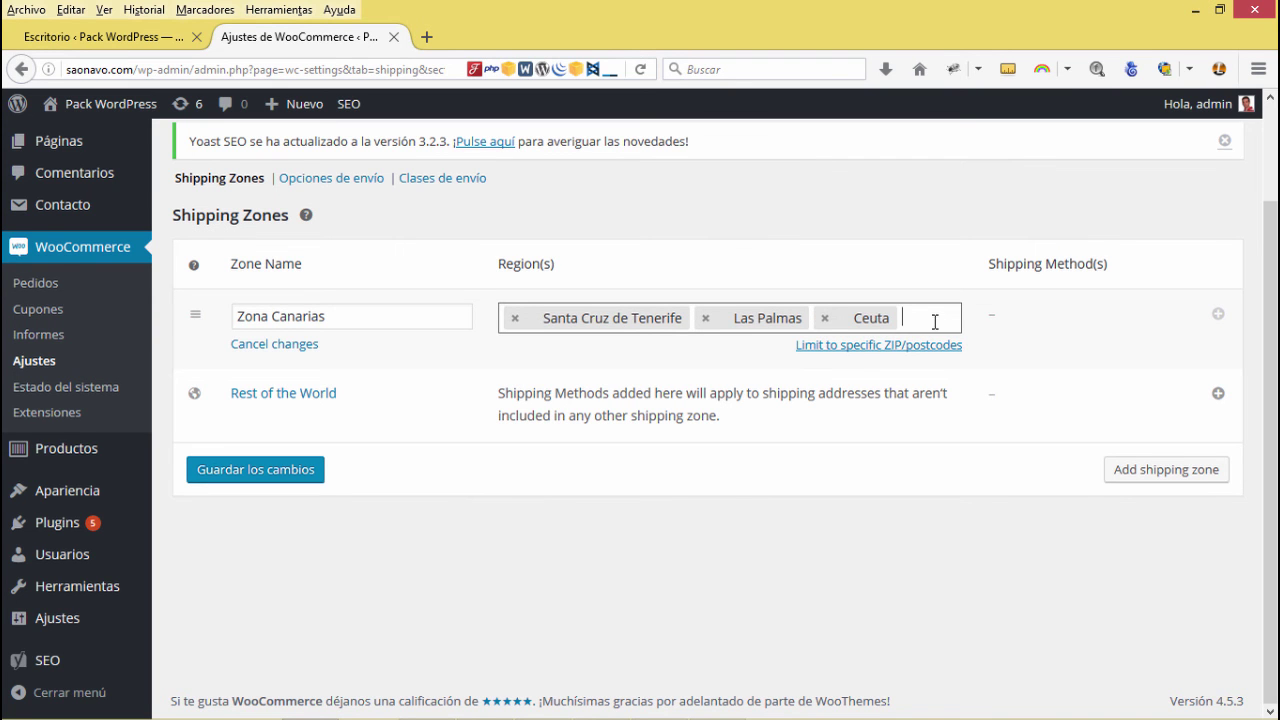
{"action": "type", "text": "melilla"}
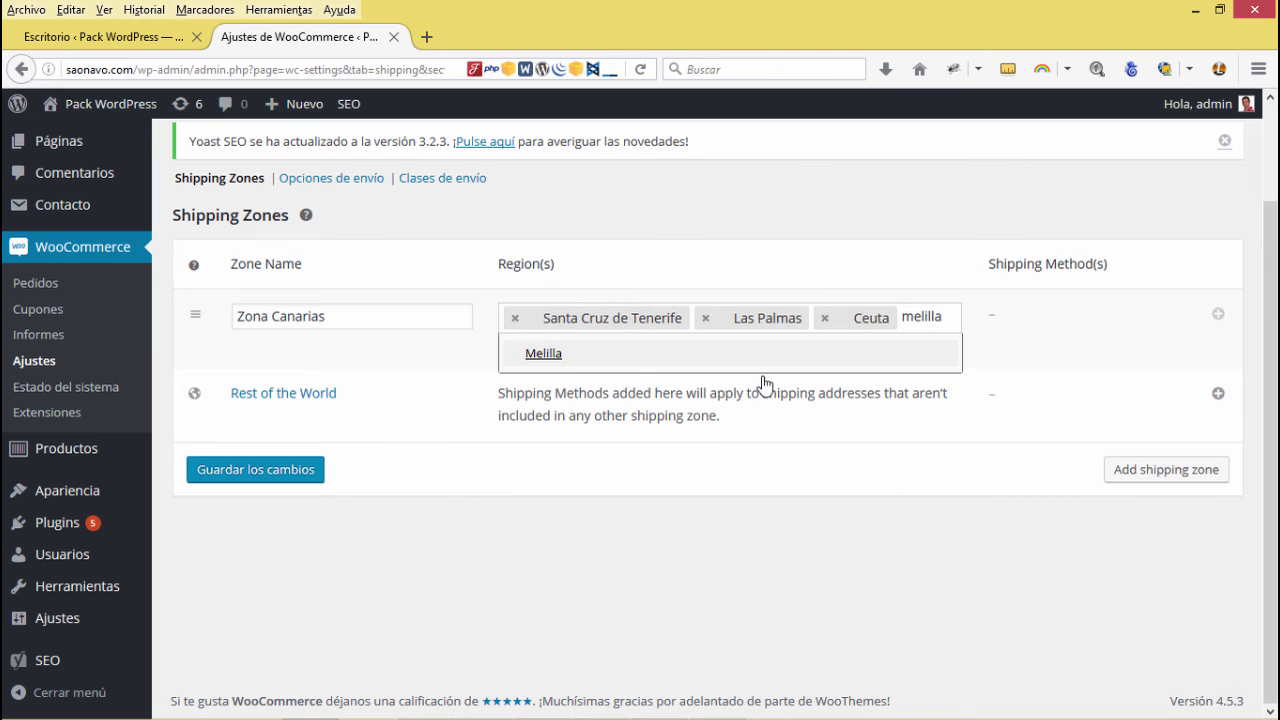
{"action": "key", "text": "Return"}
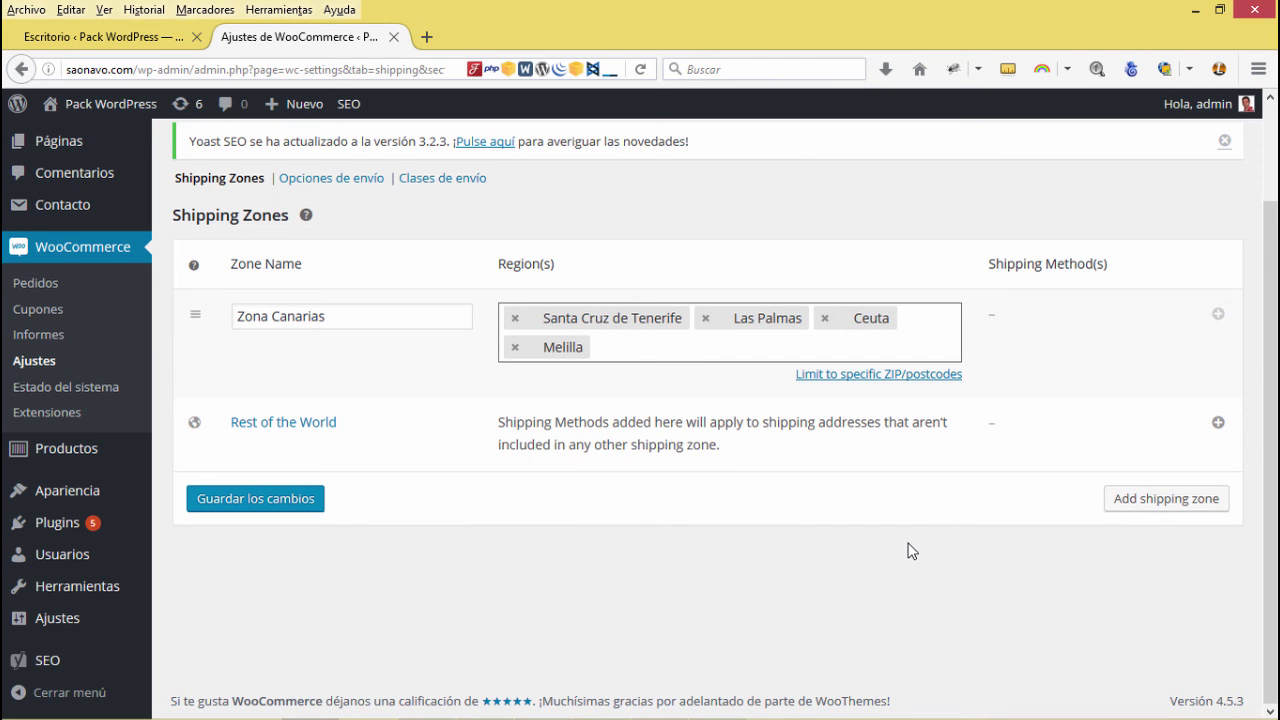
Show the ZIP/postcode restriction for Zona Canarias, leave it empty, and save the shipping zone.
{"action": "left_click", "coordinate": [848, 378]}
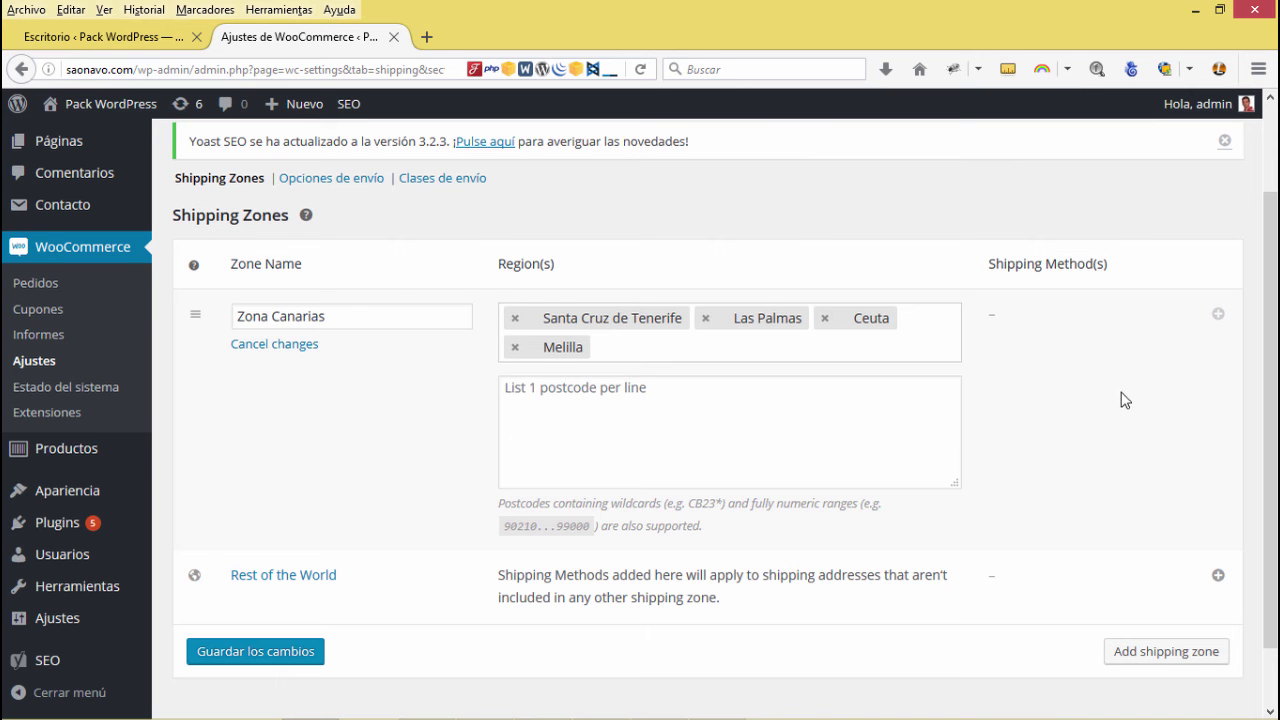
{"action": "scroll", "coordinate": [1125, 400], "scroll_direction": "down", "scroll_amount": 1}
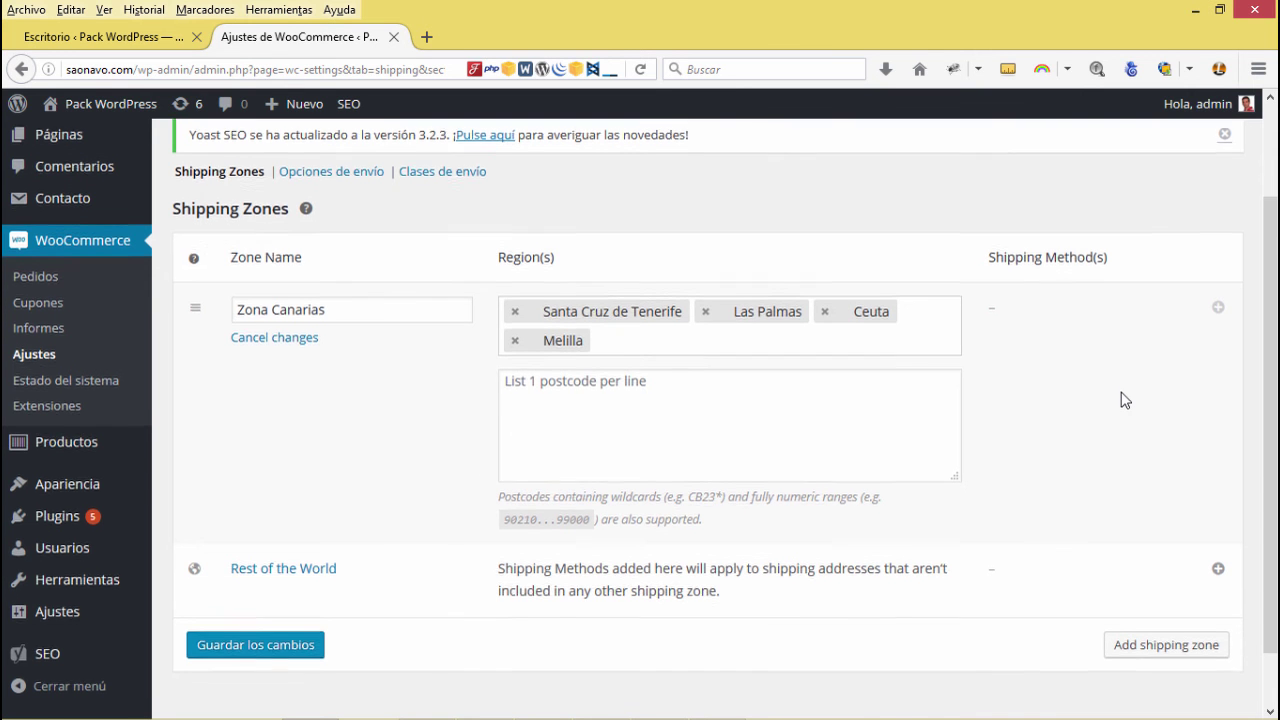
{"action": "scroll", "coordinate": [1125, 400], "scroll_direction": "up", "scroll_amount": 3}
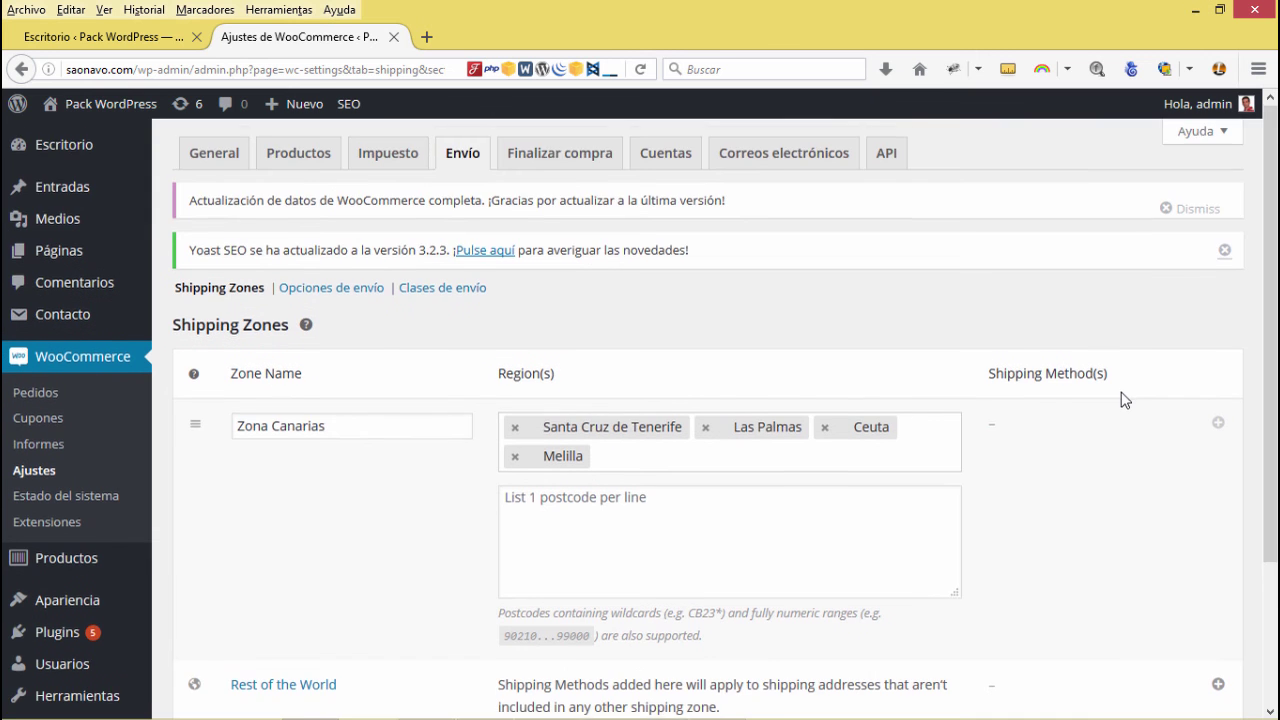
{"action": "scroll", "coordinate": [1125, 400], "scroll_direction": "down", "scroll_amount": 2}
{"action": "scroll", "coordinate": [1125, 400], "scroll_direction": "down", "scroll_amount": 1}
{"action": "scroll", "coordinate": [1125, 400], "scroll_direction": "up", "scroll_amount": 3}
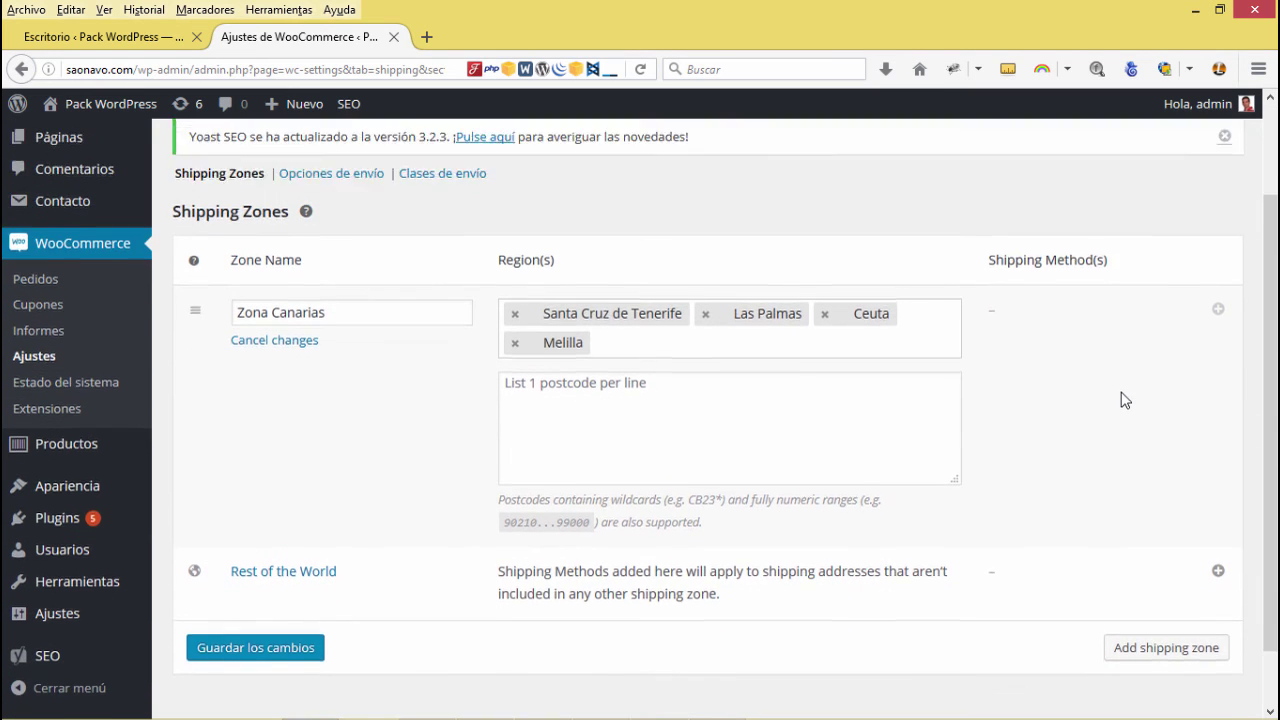
{"action": "scroll", "coordinate": [1125, 400], "scroll_direction": "down", "scroll_amount": 3}
{"action": "left_click", "coordinate": [266, 591]}
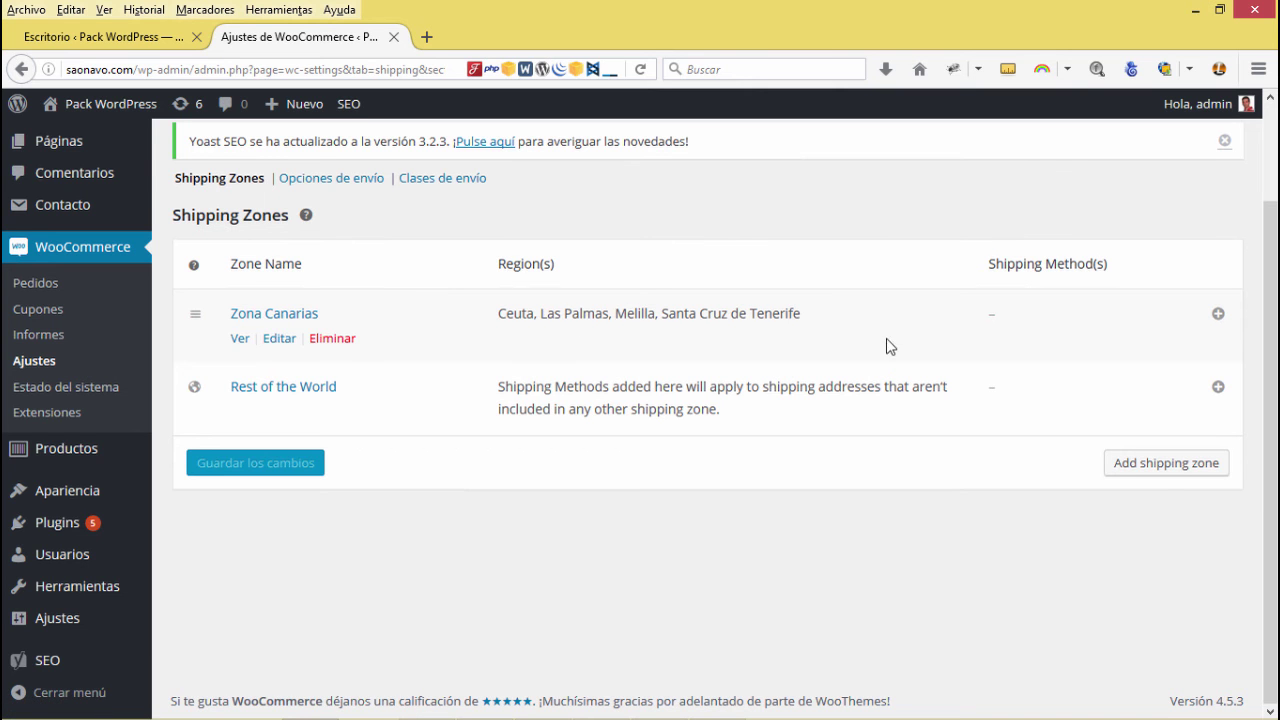
Add a second shipping zone named Zona Baleares.
{"action": "left_click", "coordinate": [1166, 468]}
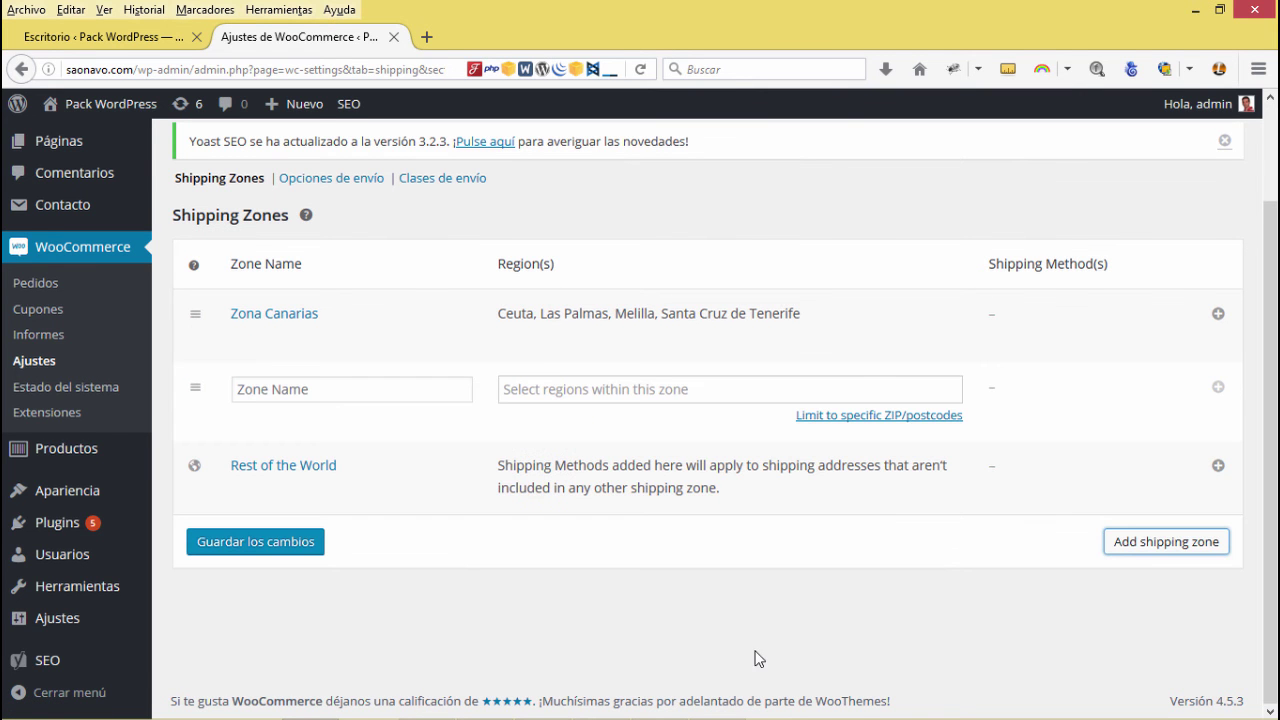
{"action": "left_click", "coordinate": [335, 390]}
{"action": "type", "text": "Z"}
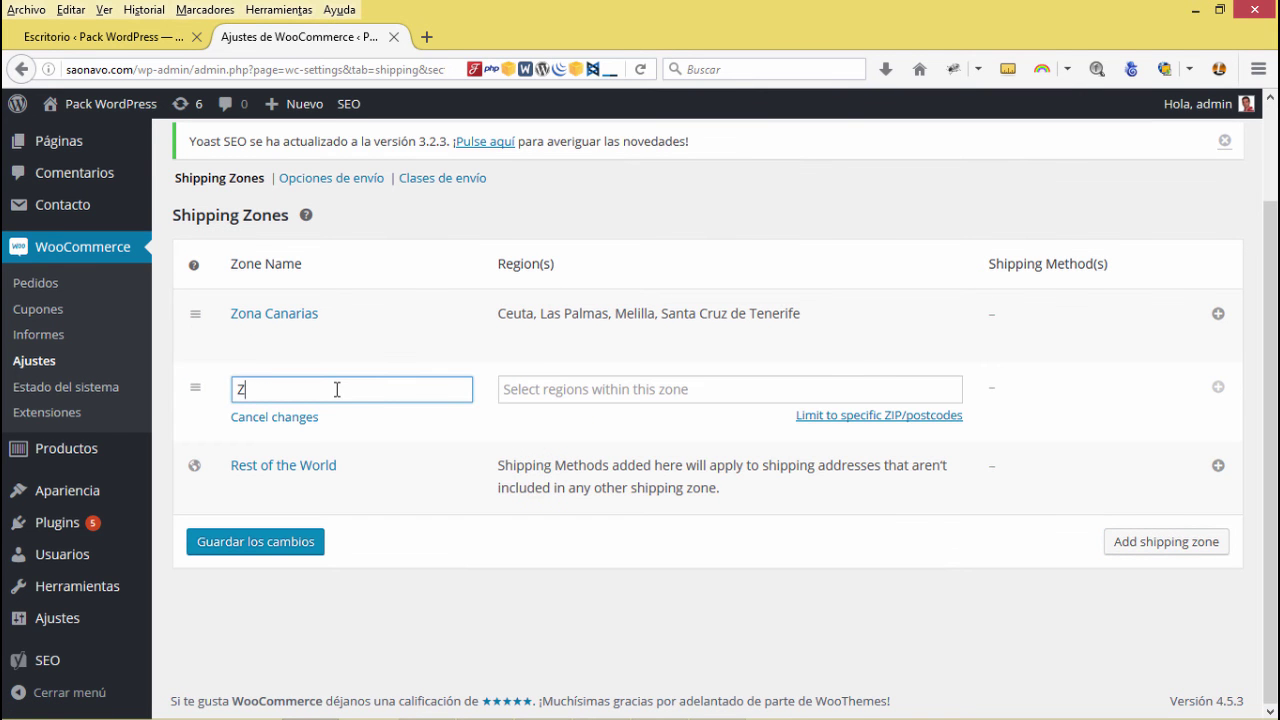
{"action": "type", "text": "ona Baleares"}
Find Baleares in the region list and assign it to the Zona Baleares shipping zone.
{"action": "left_click", "coordinate": [558, 395]}
{"action": "type", "text": "B"}
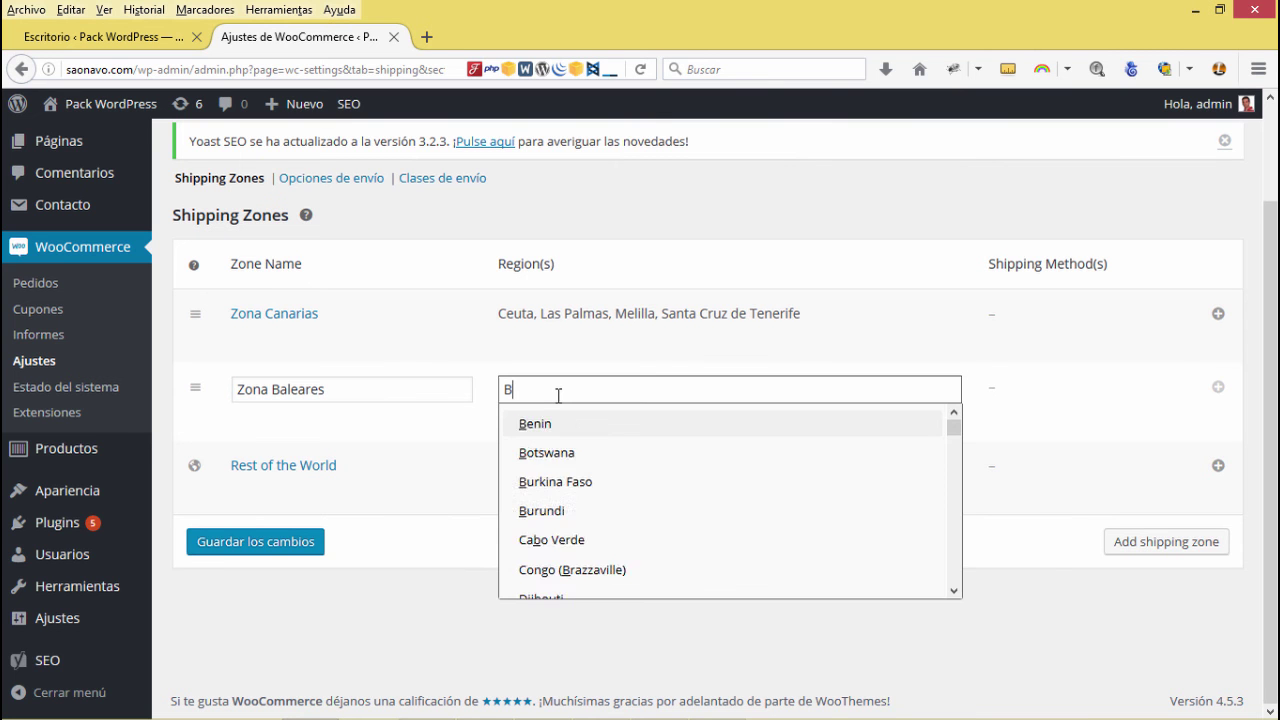
{"action": "type", "text": "al"}
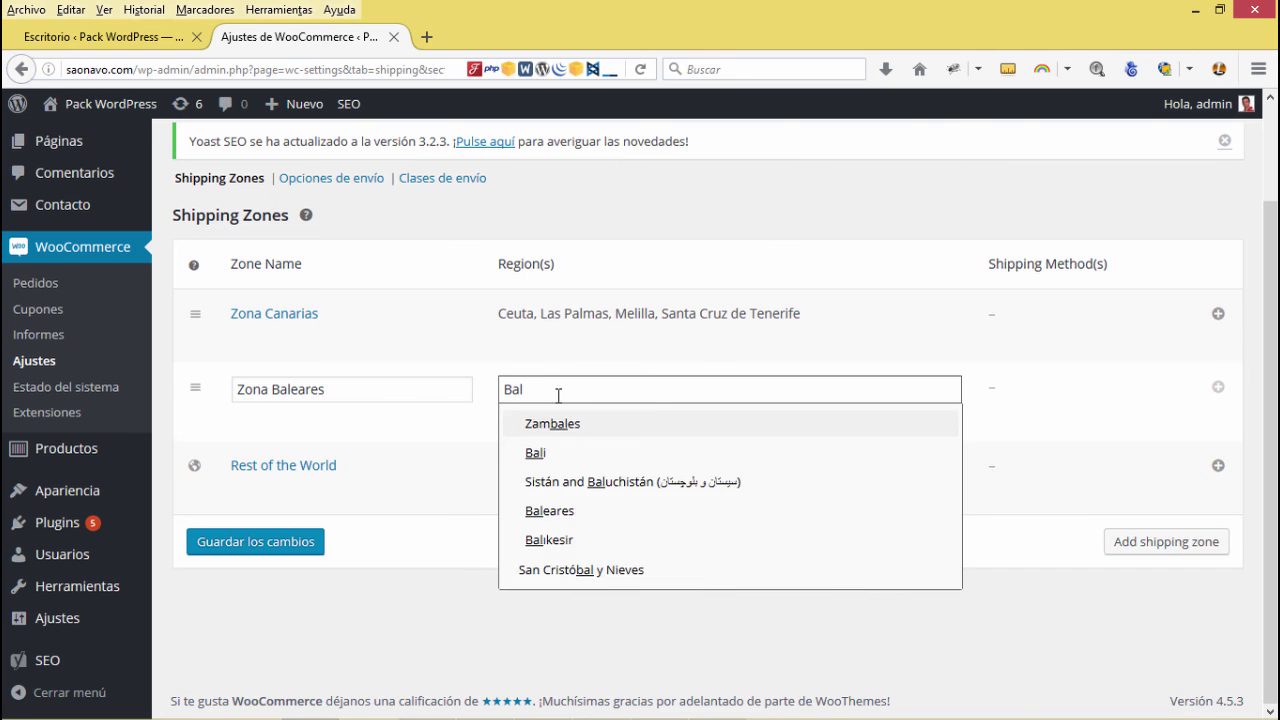
{"action": "type", "text": "eraes"}
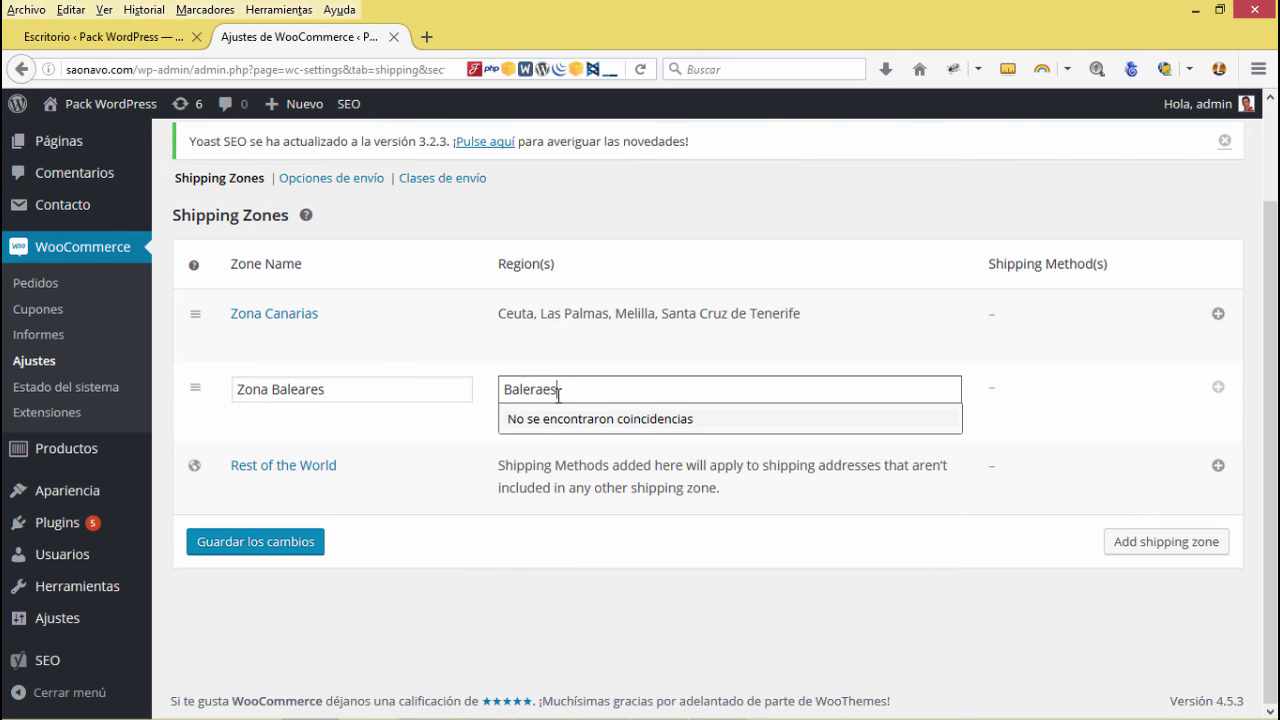
{"action": "key", "text": "BackSpace"}
{"action": "key", "text": "BackSpace"}
{"action": "key", "text": "BackSpace"}
{"action": "key", "text": "BackSpace"}
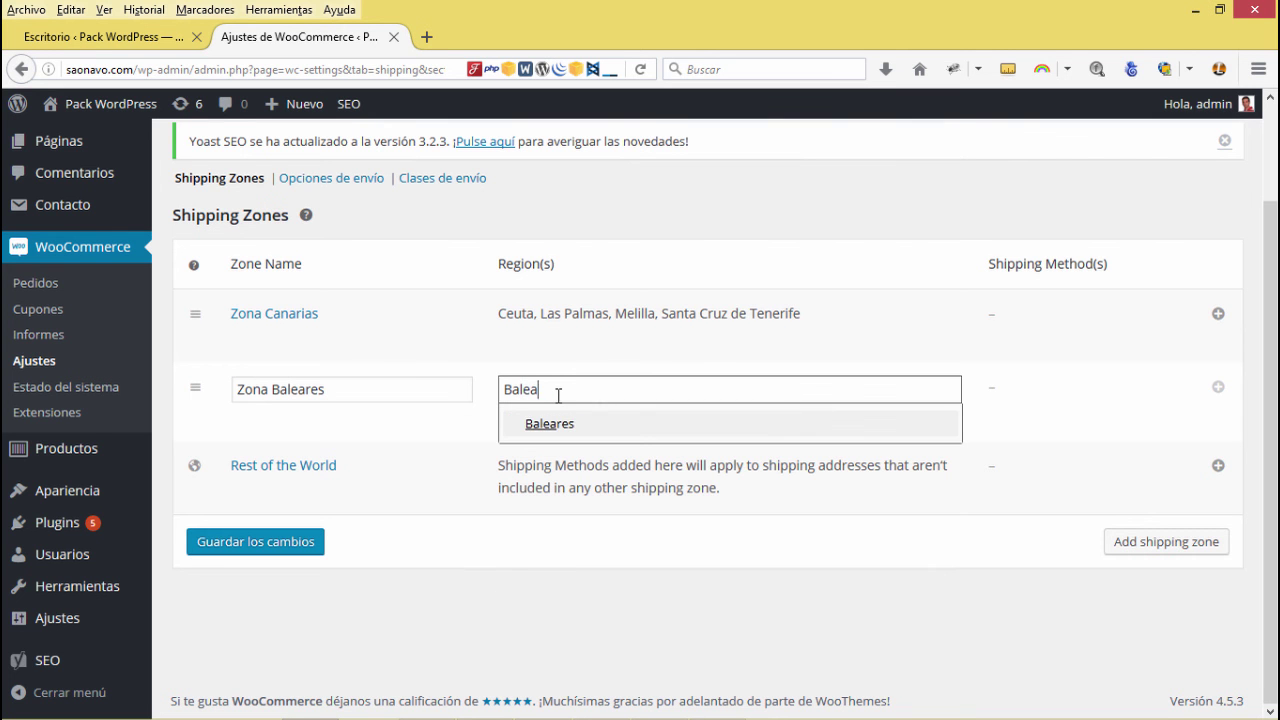
{"action": "type", "text": "ares"}
{"action": "left_click", "coordinate": [545, 424]}
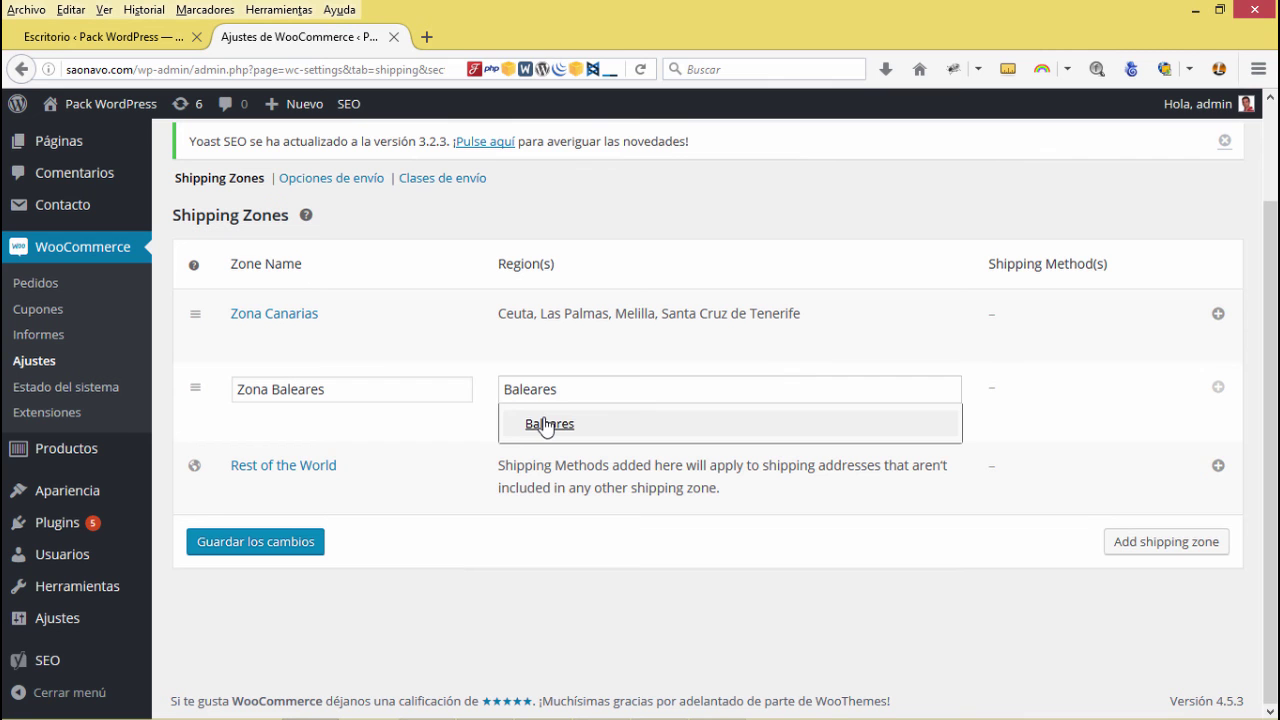
Save the Zona Baleares shipping zone and add a third shipping zone named Zona España.
{"action": "left_click", "coordinate": [245, 548]}
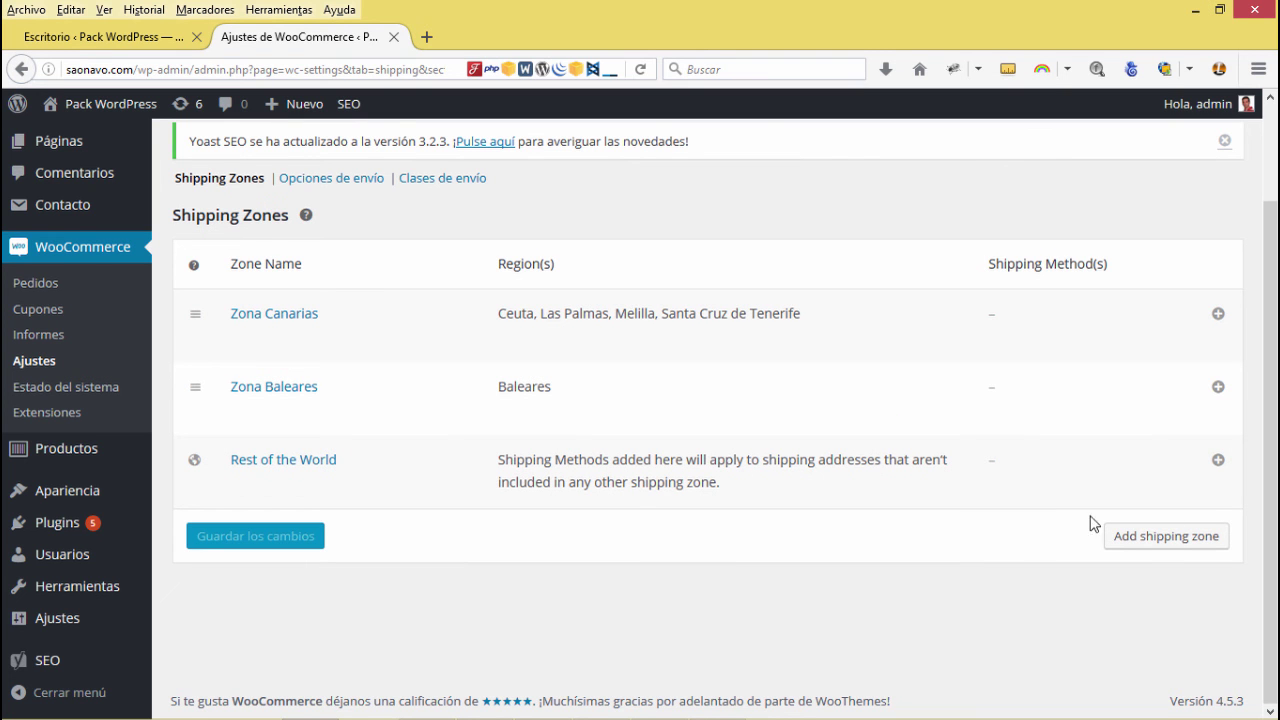
{"action": "left_click", "coordinate": [1175, 536]}
{"action": "left_click", "coordinate": [332, 461]}
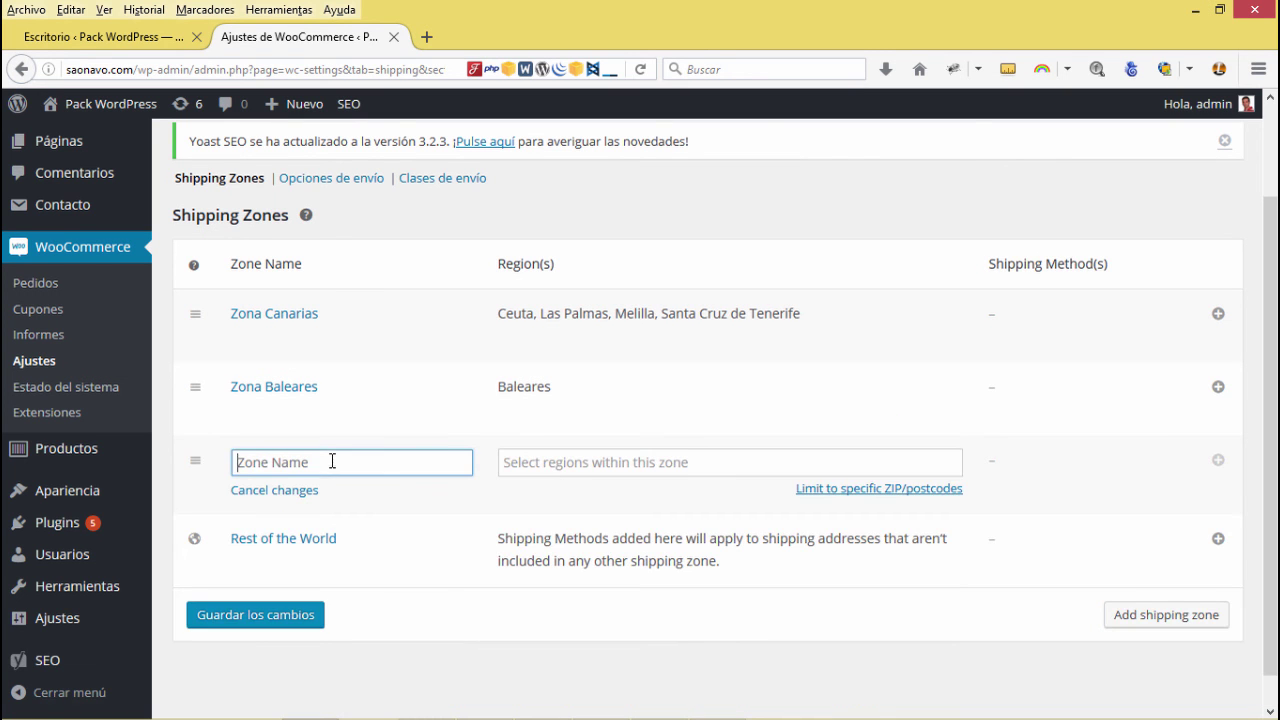
{"action": "type", "text": "Zona España"}
{"action": "left_click", "coordinate": [426, 505]}
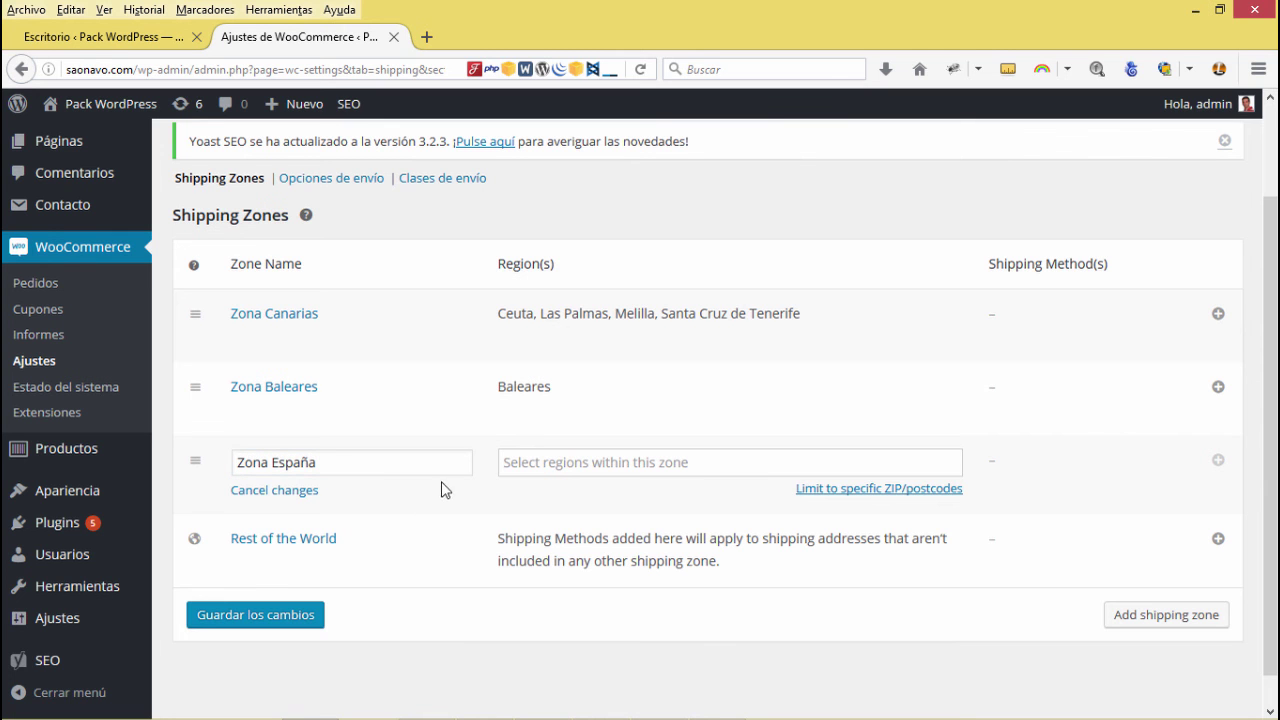
Find España in the region list, assign it to the Zona España shipping zone, and save the changes.
{"action": "left_click", "coordinate": [543, 461]}
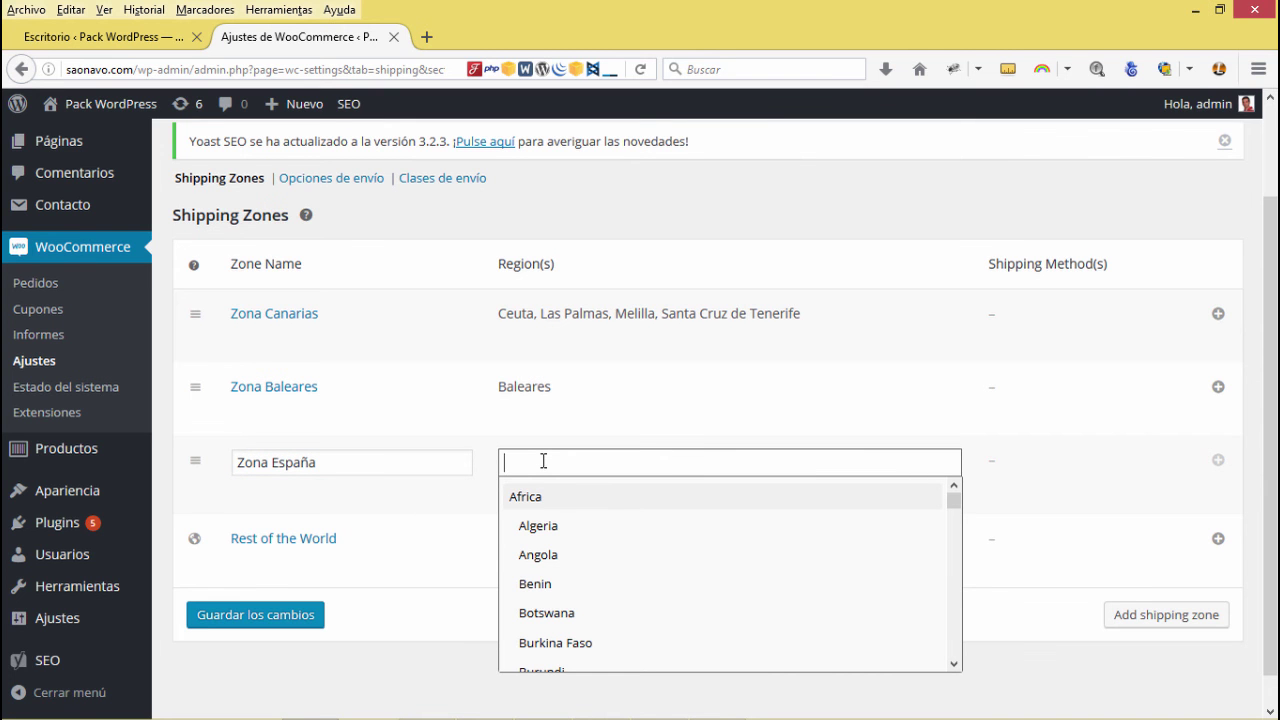
{"action": "type", "text": "Es"}
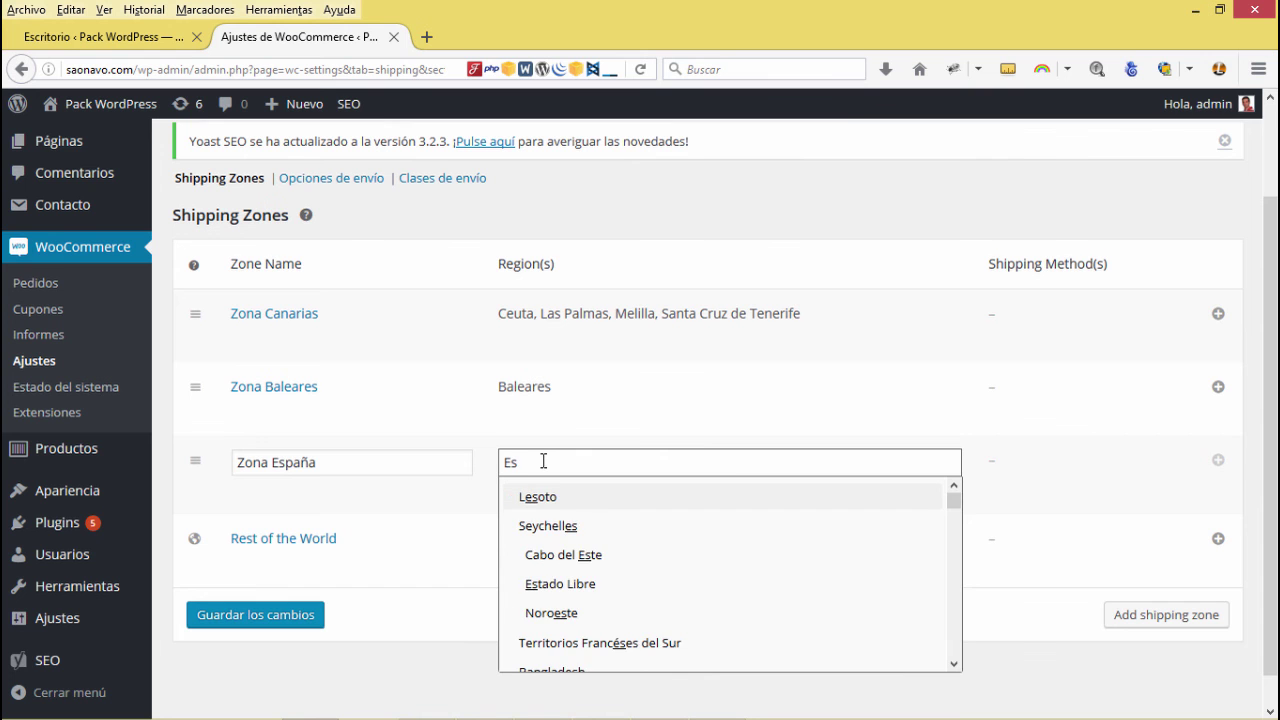
{"action": "type", "text": "paña"}
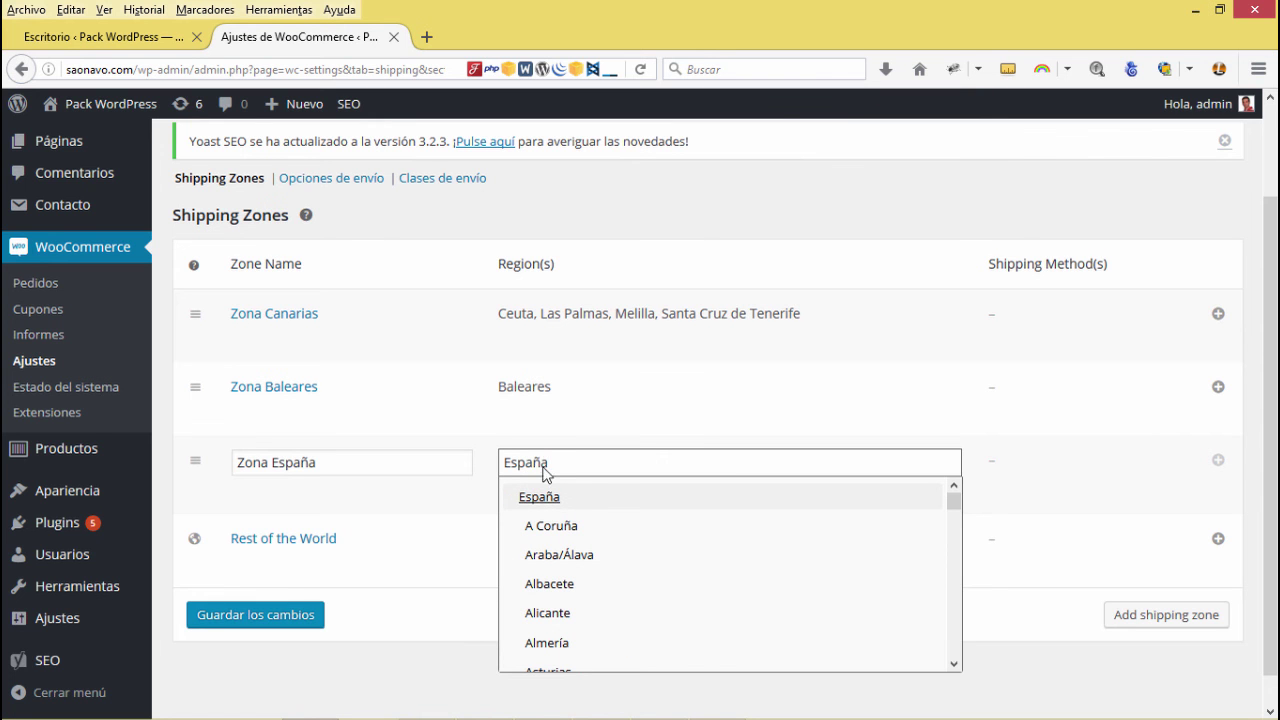
{"action": "left_click", "coordinate": [541, 499]}
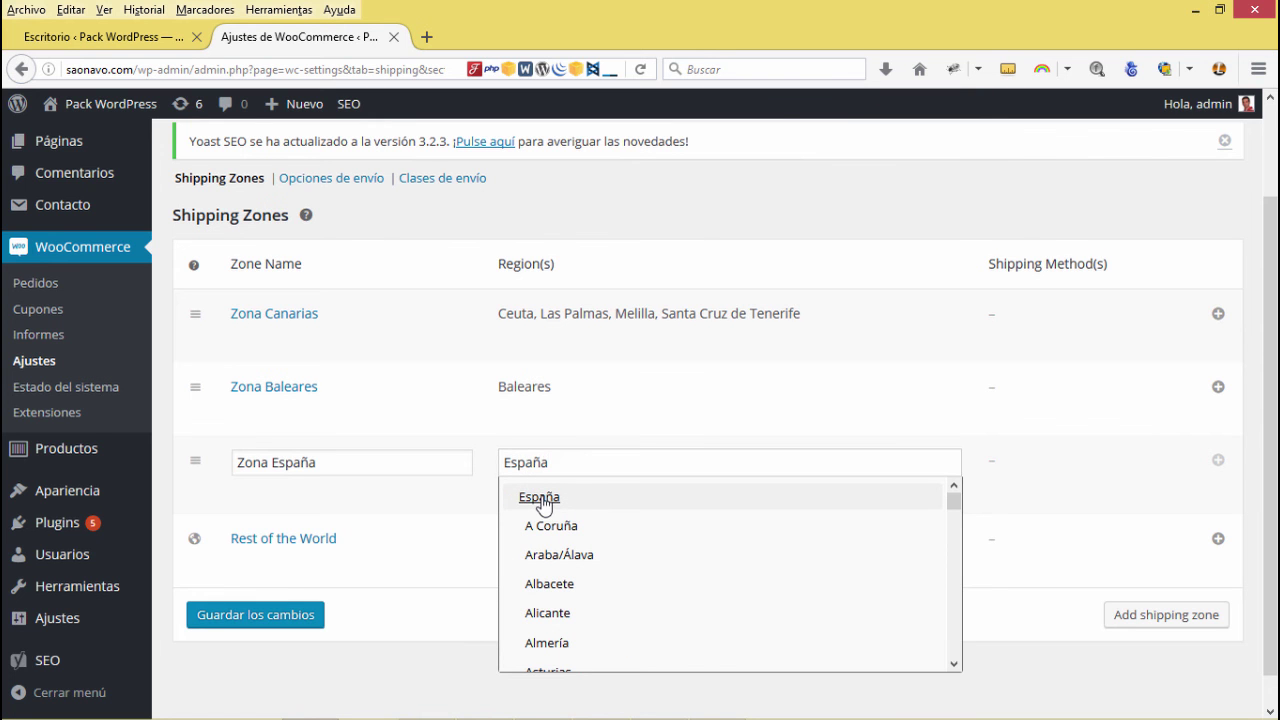
{"action": "left_click", "coordinate": [541, 500]}
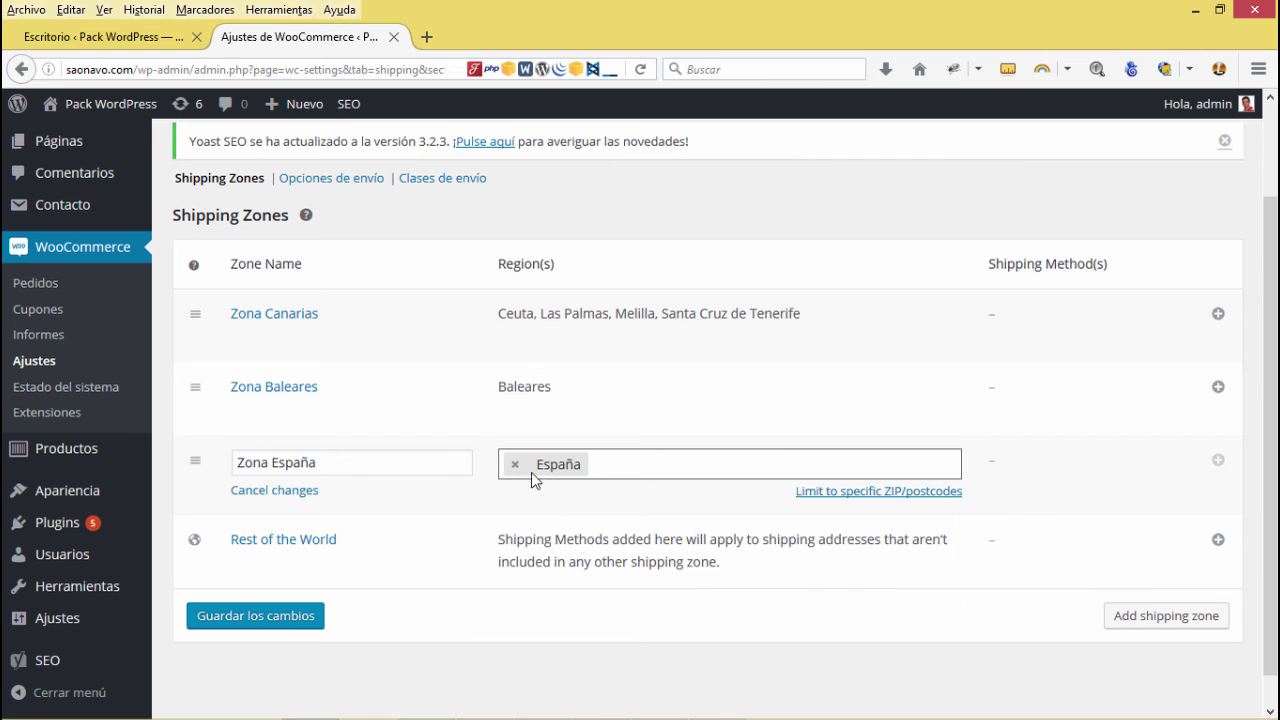
{"action": "left_click", "coordinate": [288, 615]}
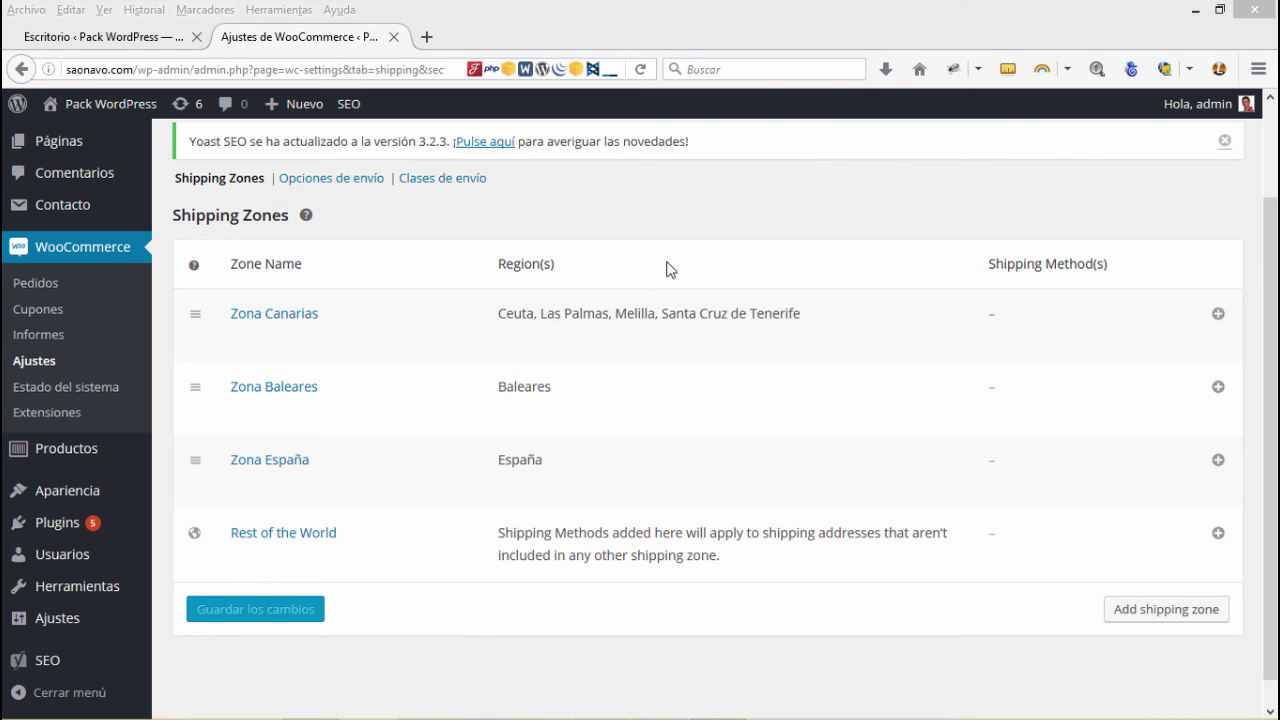
Add the Precio único shipping method to Zona Canarias.
{"action": "mouse_move", "coordinate": [537, 318]}
{"action": "left_click", "coordinate": [1219, 318]}
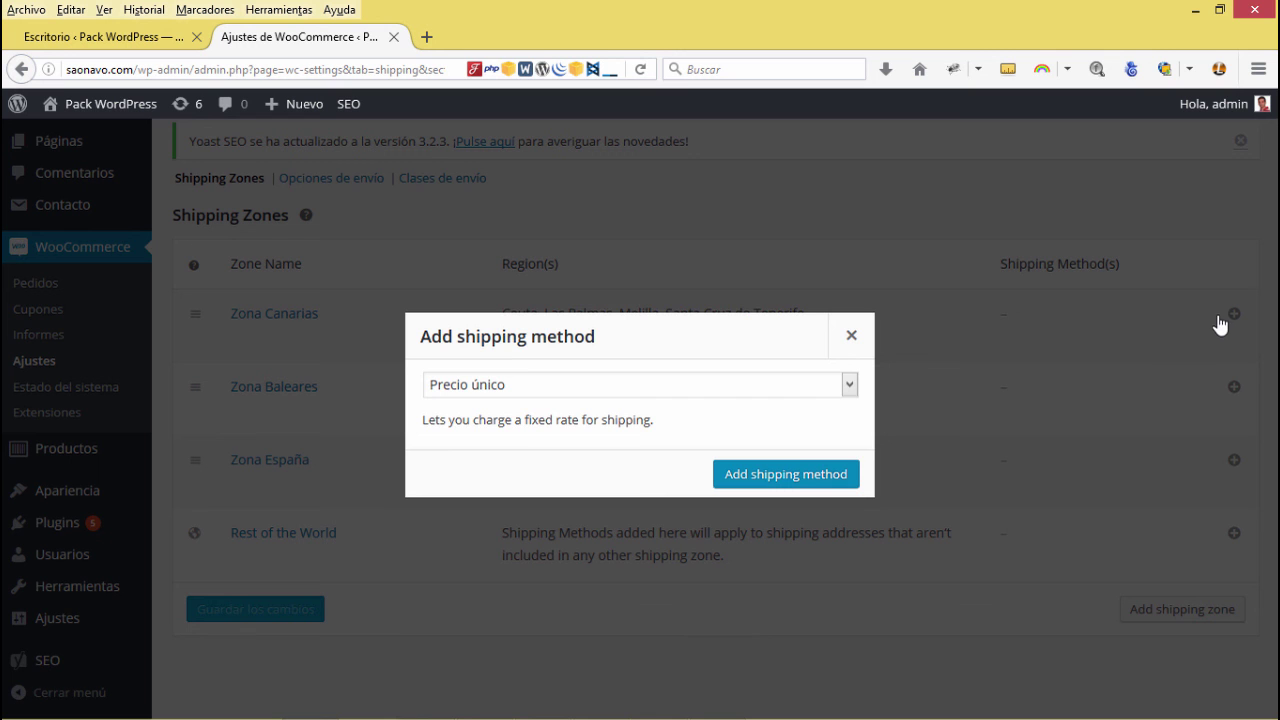
{"action": "left_click", "coordinate": [496, 390]}
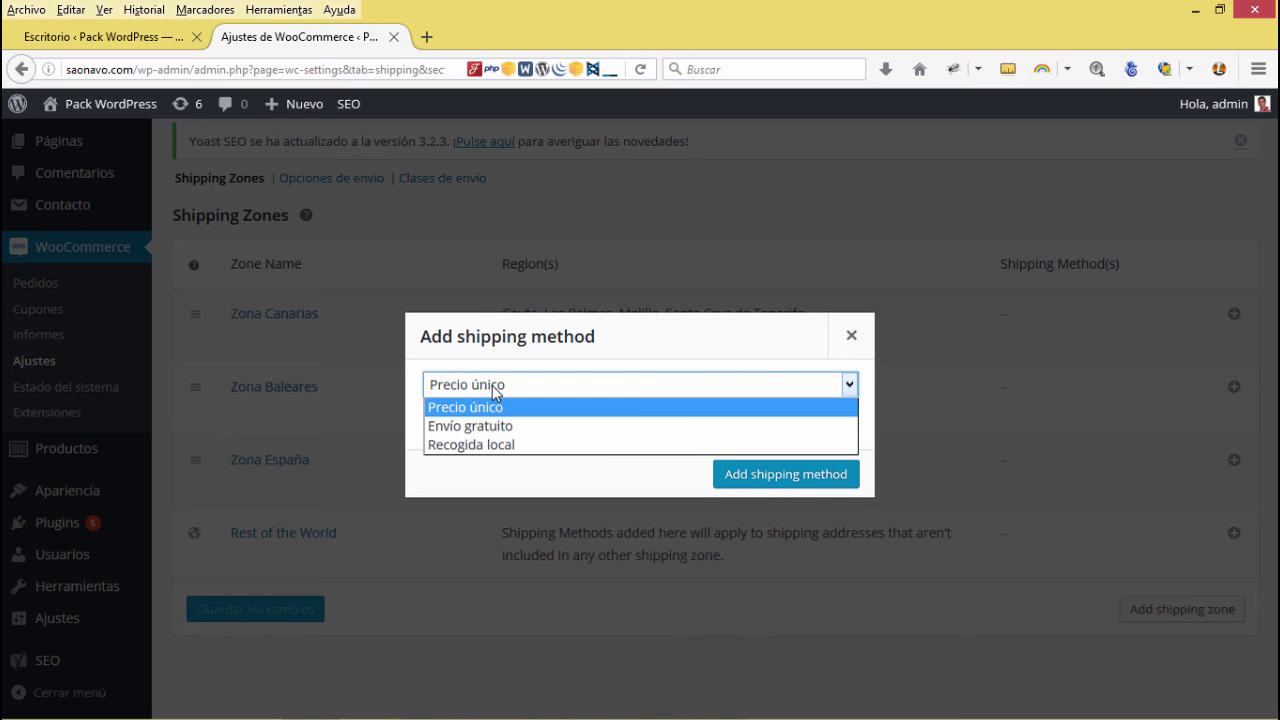
{"action": "left_click", "coordinate": [484, 411]}
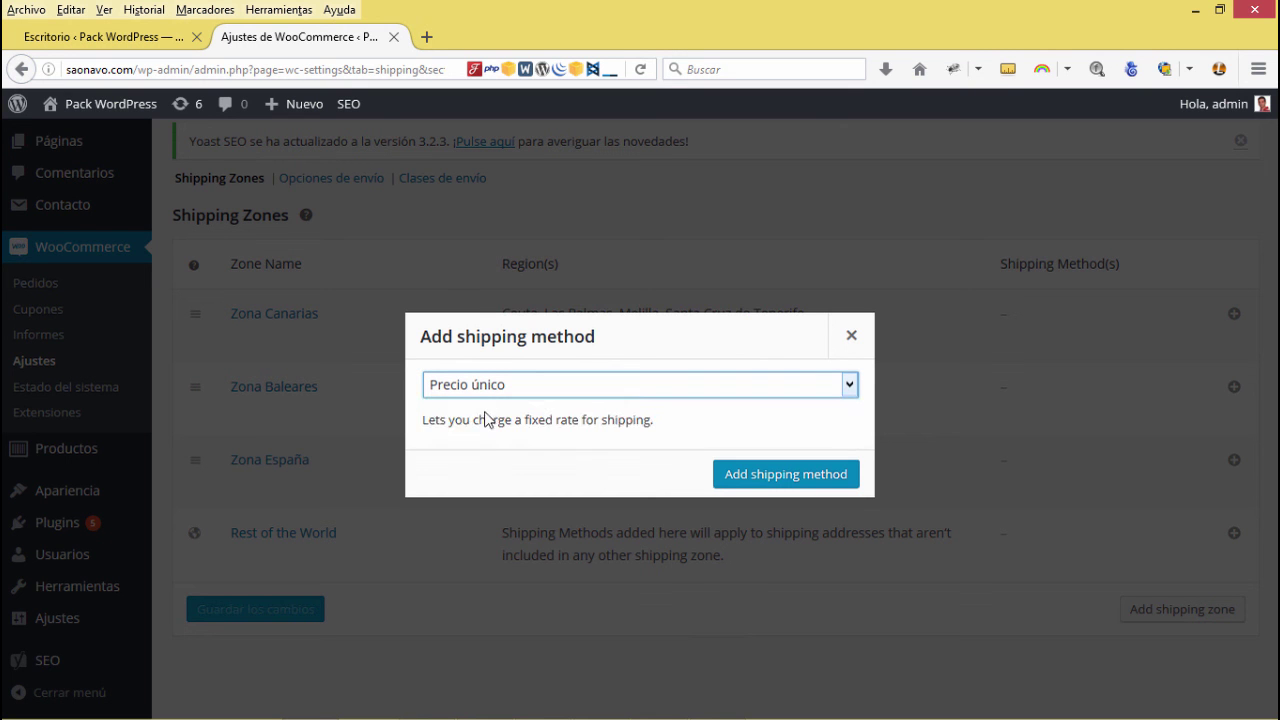
{"action": "left_click", "coordinate": [738, 480]}
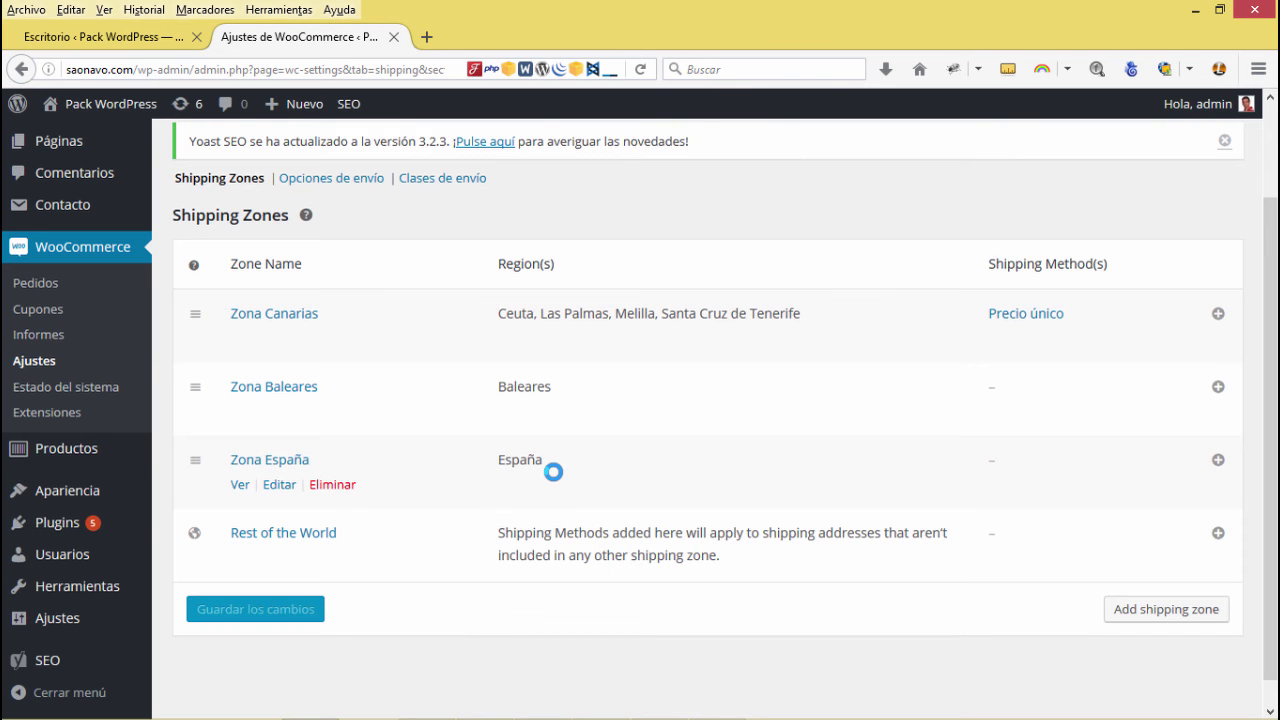
Set the cost of Zona Canarias' Precio único method to 15 and save the settings.
{"action": "left_click", "coordinate": [1030, 314]}
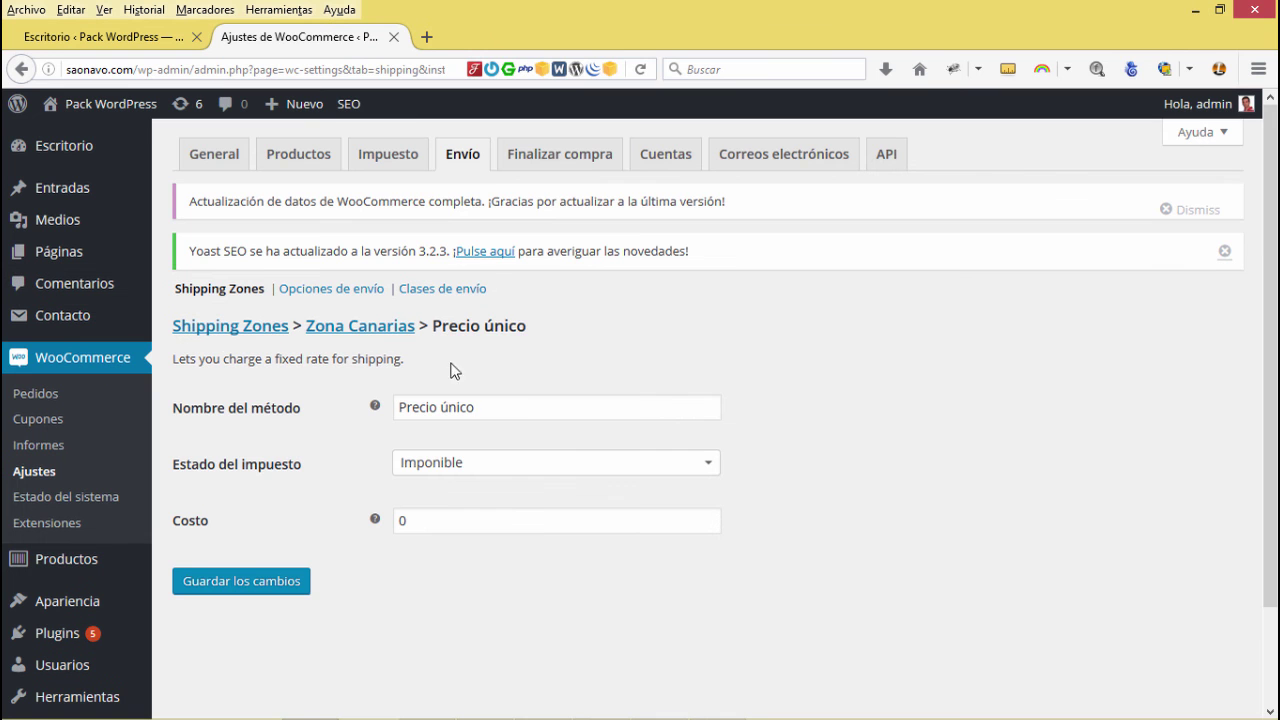
{"action": "left_click_drag", "start_coordinate": [531, 337], "coordinate": [610, 334]}
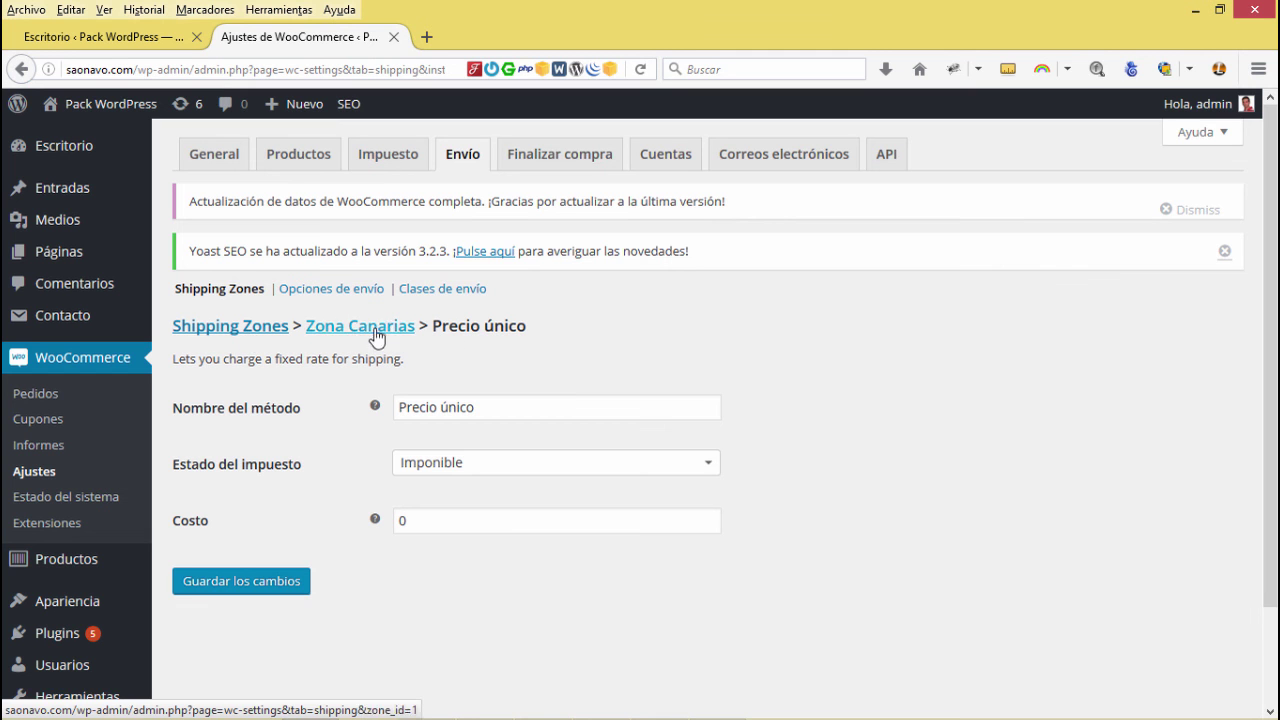
{"action": "left_click", "coordinate": [438, 527]}
{"action": "left_click_drag", "start_coordinate": [406, 520], "coordinate": [393, 520]}
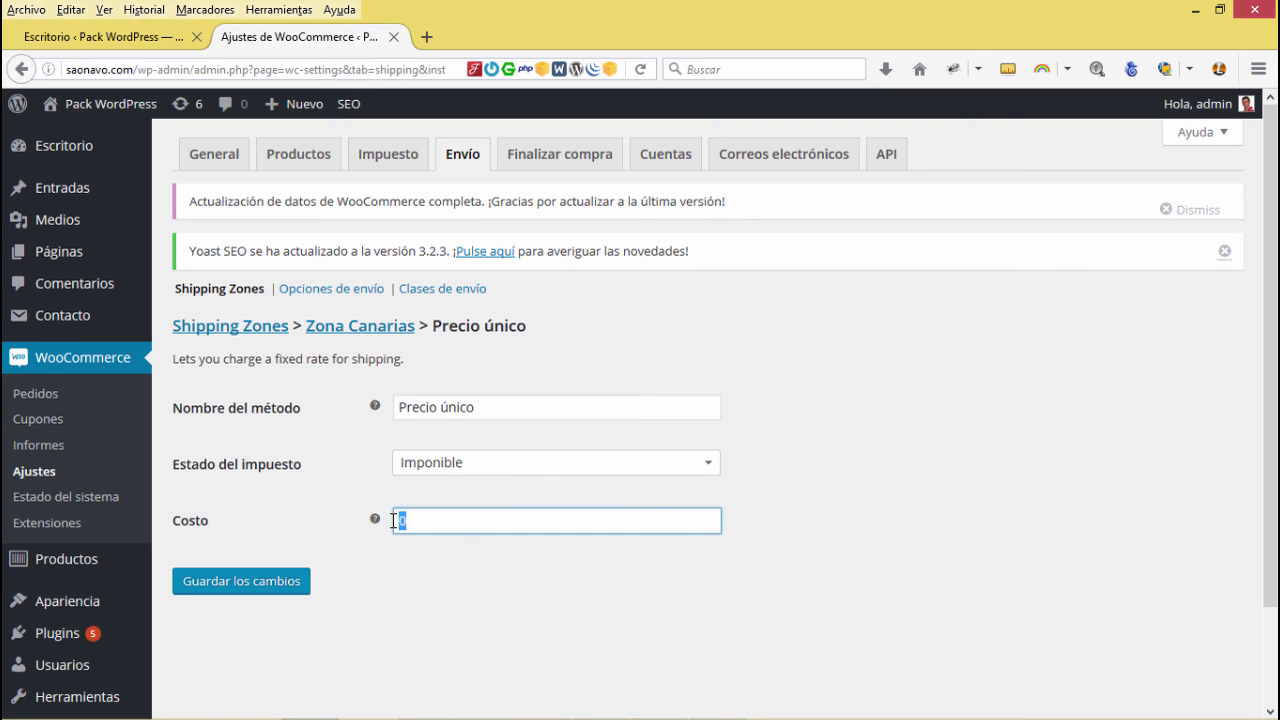
{"action": "type", "text": "15"}
{"action": "left_click", "coordinate": [328, 652]}
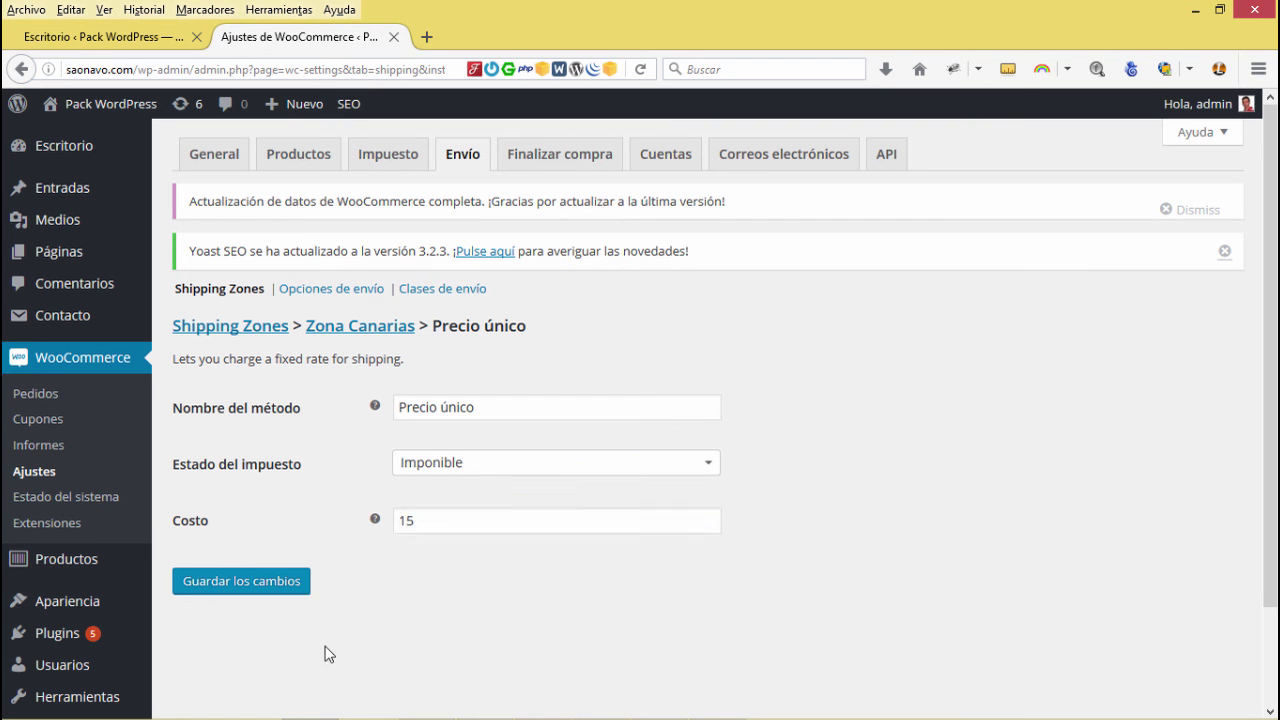
{"action": "left_click", "coordinate": [249, 593]}
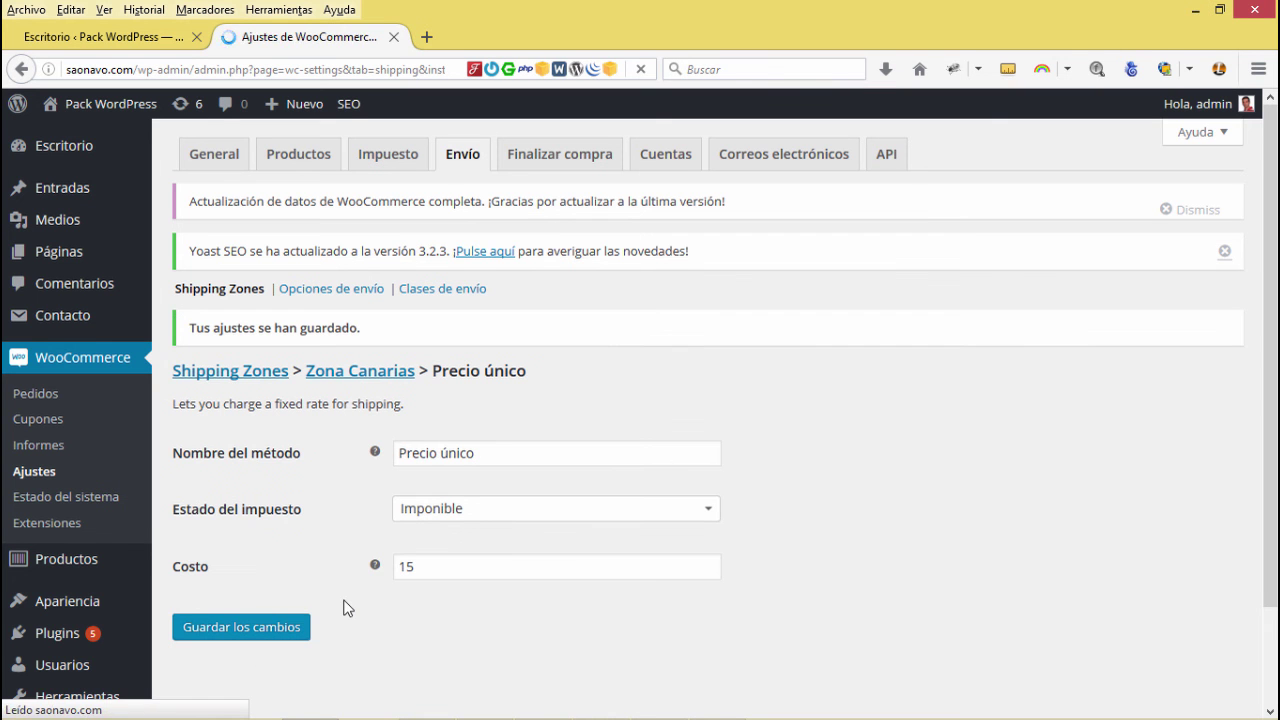
Return to the shipping zones overview and add the Envío gratuito method to Zona Canarias.
{"action": "left_click", "coordinate": [248, 377]}
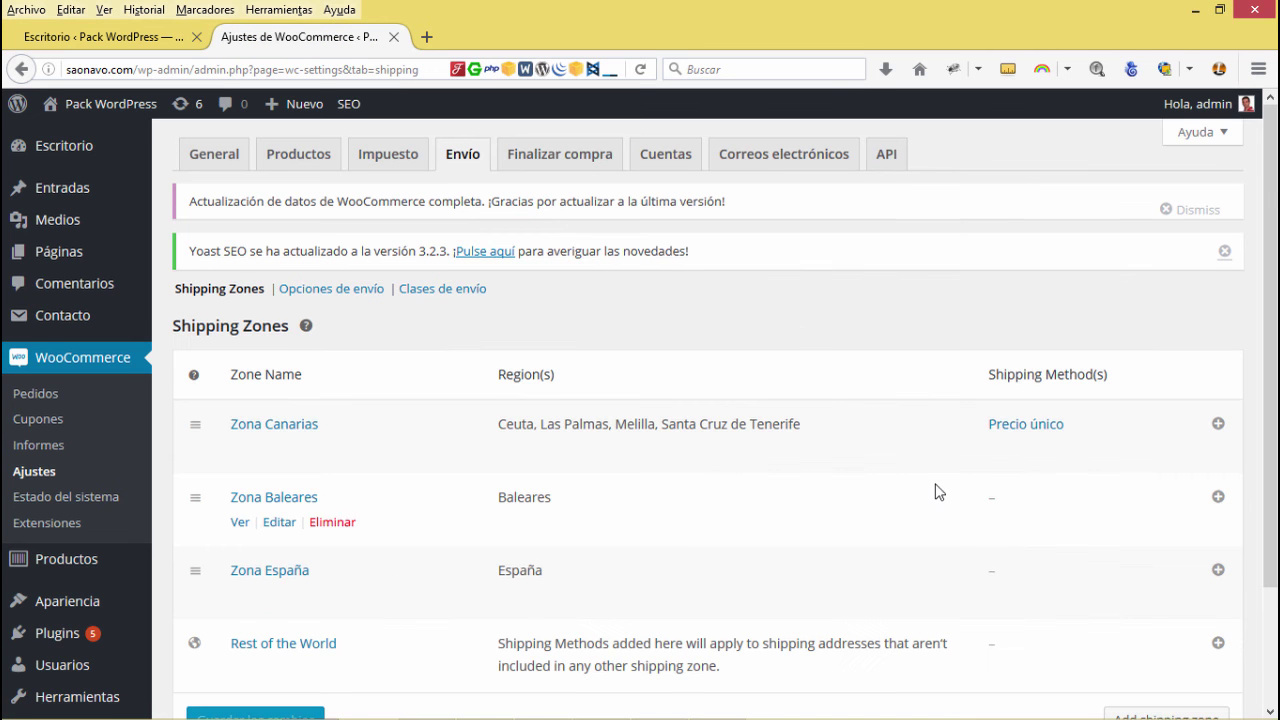
{"action": "scroll", "coordinate": [930, 485], "scroll_direction": "down", "scroll_amount": 2}
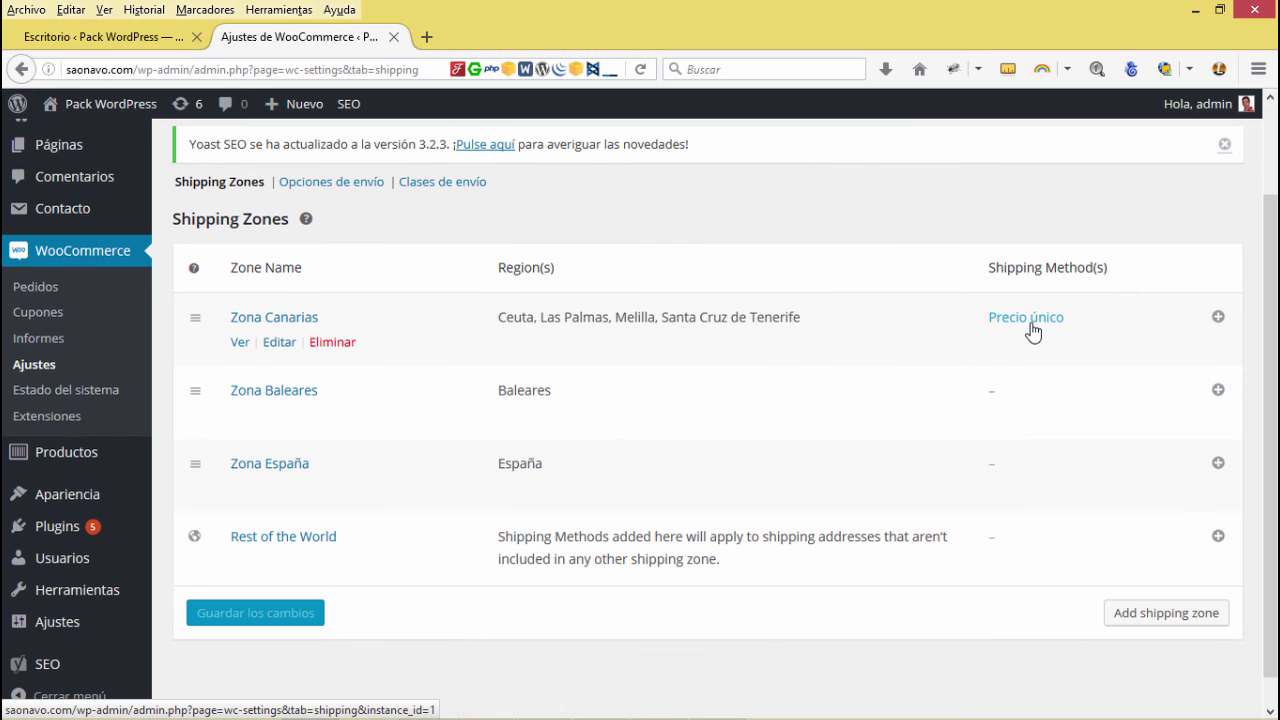
{"action": "left_click", "coordinate": [1218, 318]}
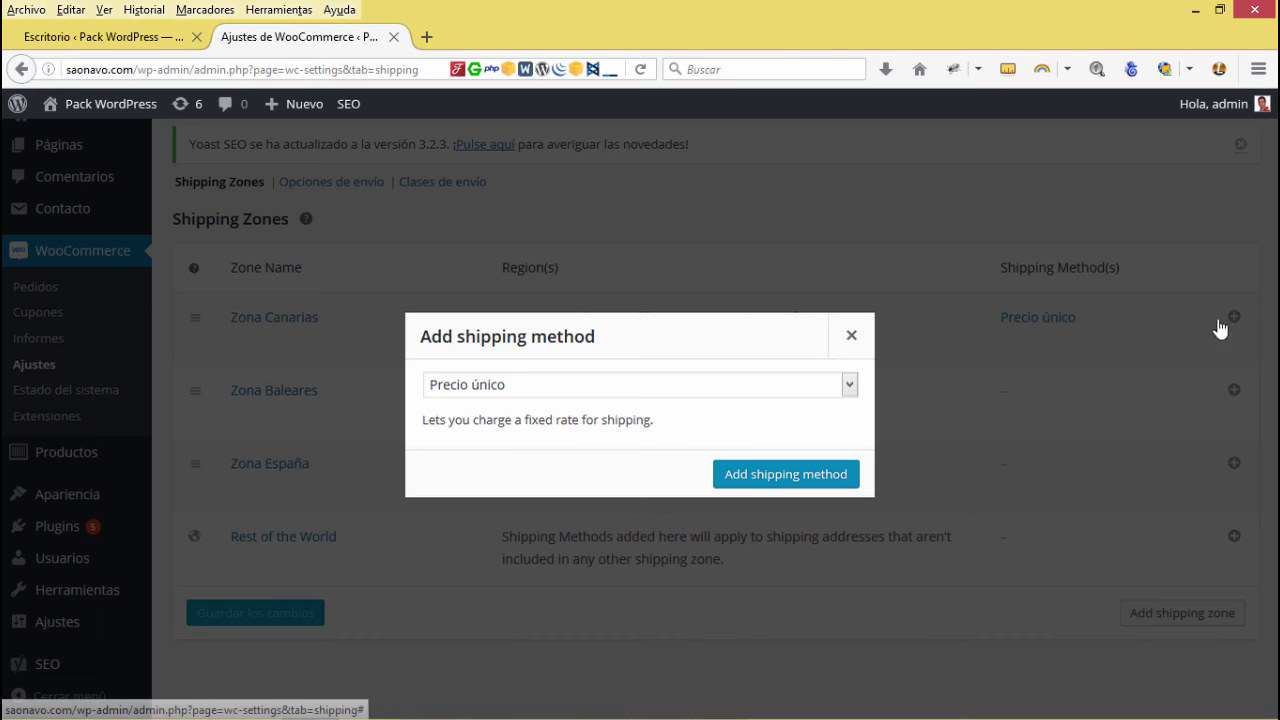
{"action": "left_click", "coordinate": [596, 392]}
{"action": "left_click", "coordinate": [578, 427]}
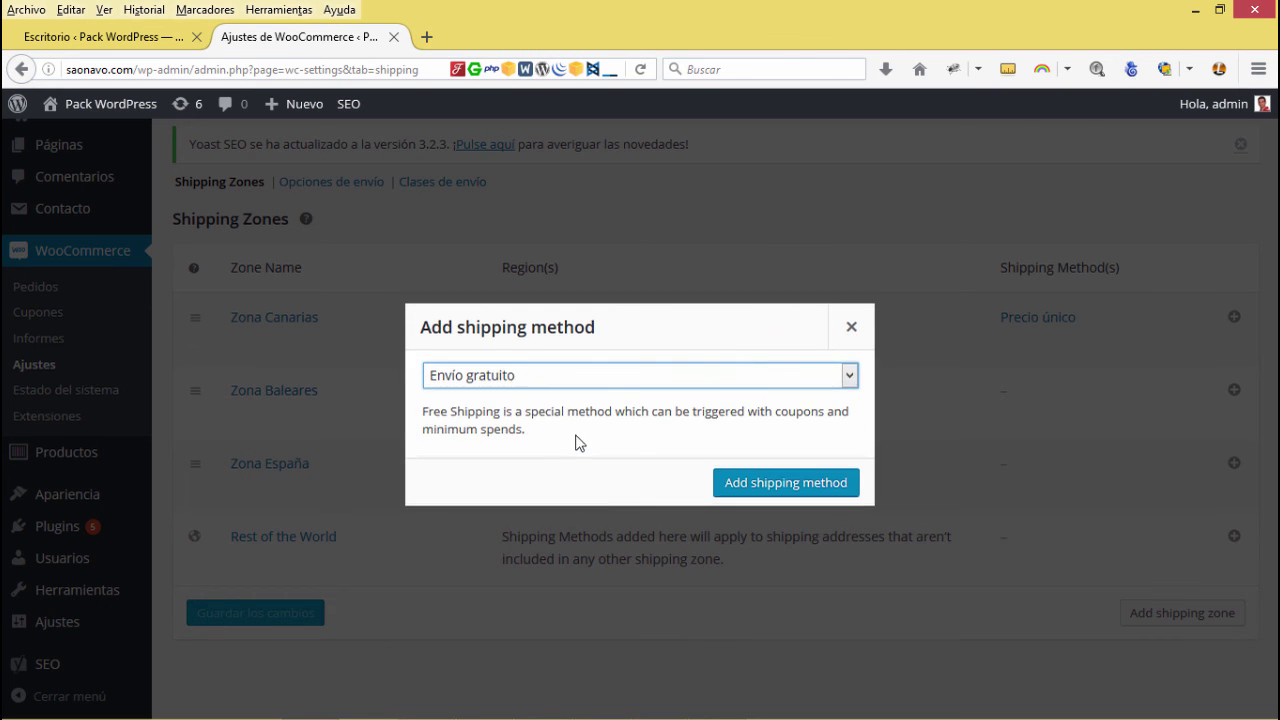
{"action": "left_click", "coordinate": [765, 488]}
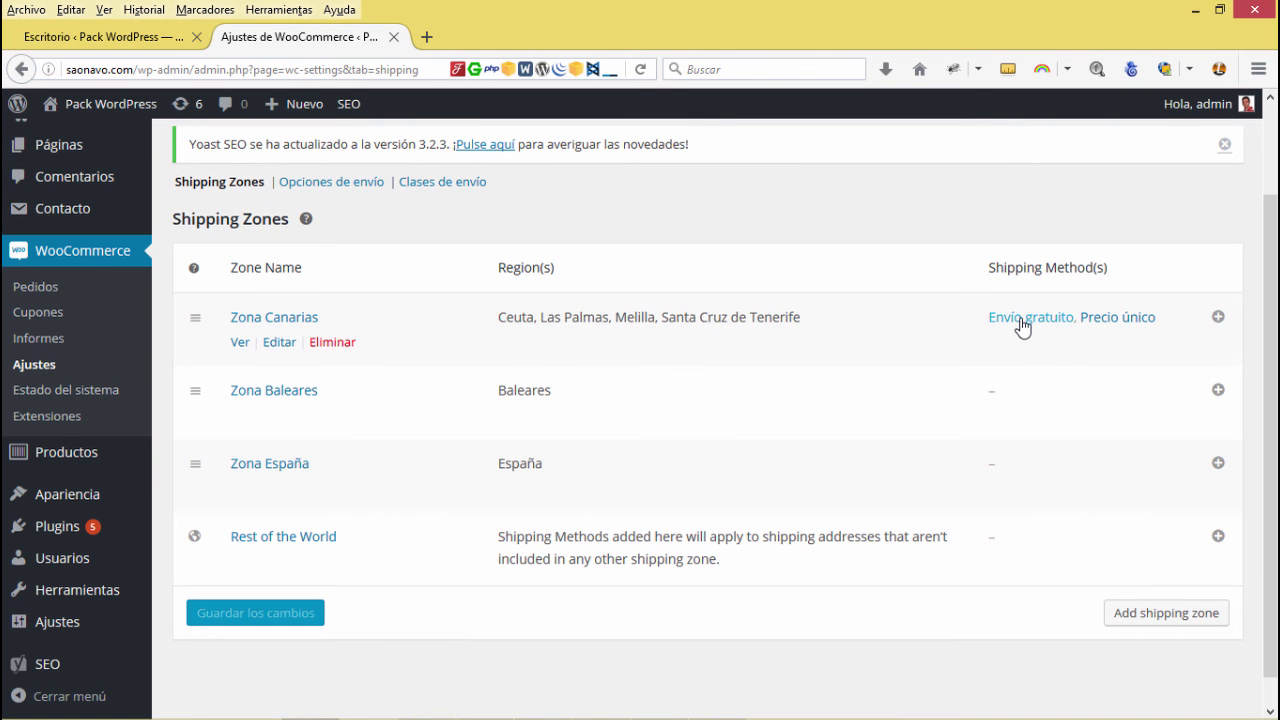
Make Zona Canarias' Envío gratuito method require a minimum order amount of 250 and save the settings.
{"action": "left_click", "coordinate": [1020, 320]}
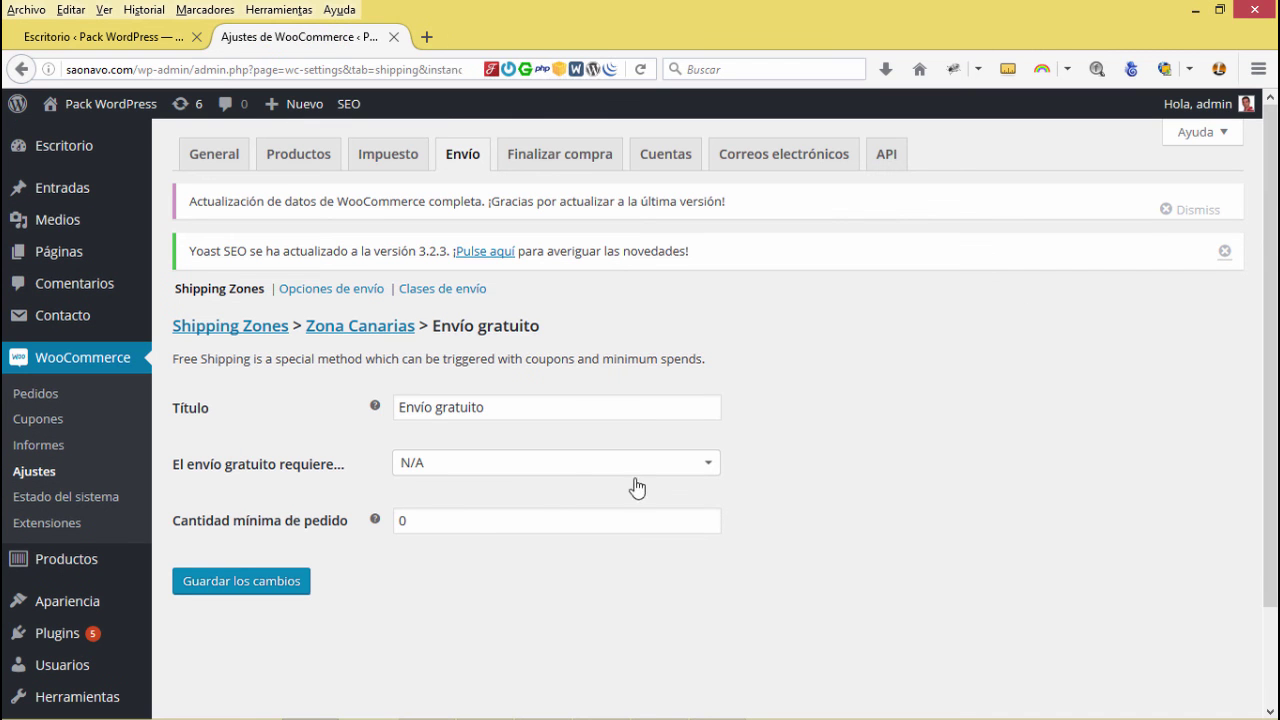
{"action": "left_click", "coordinate": [461, 466]}
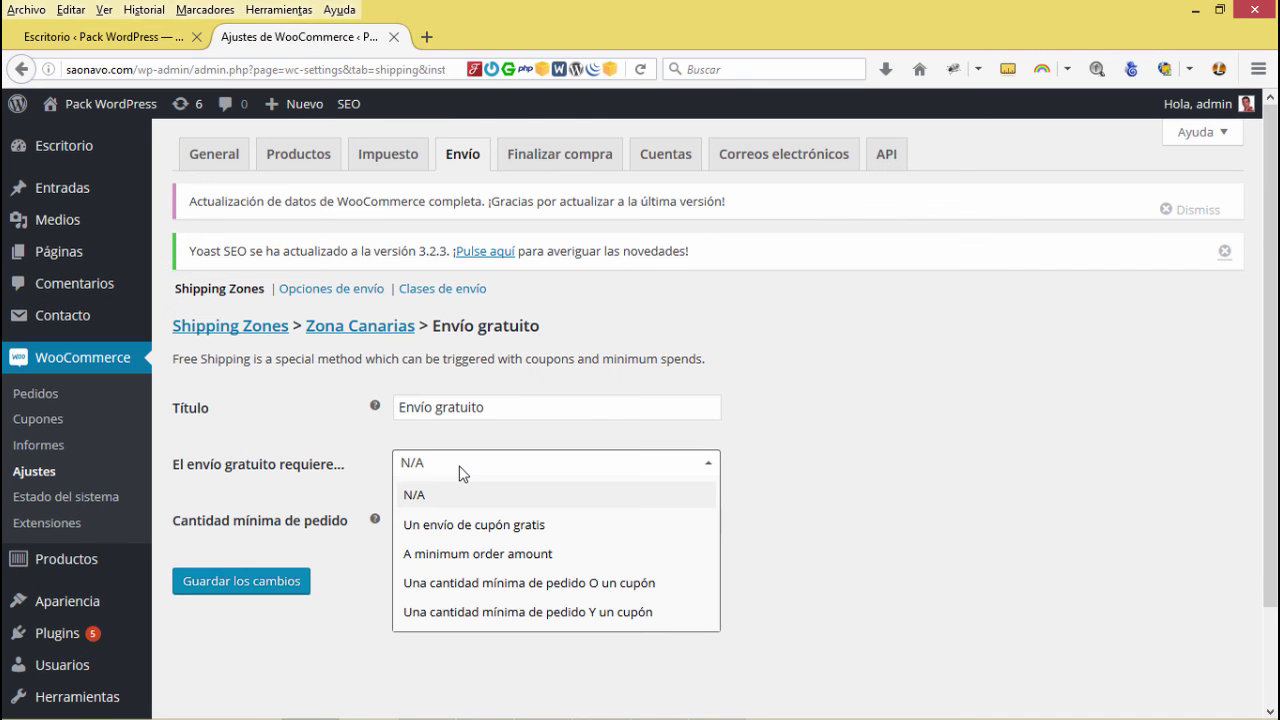
{"action": "left_click", "coordinate": [474, 555]}
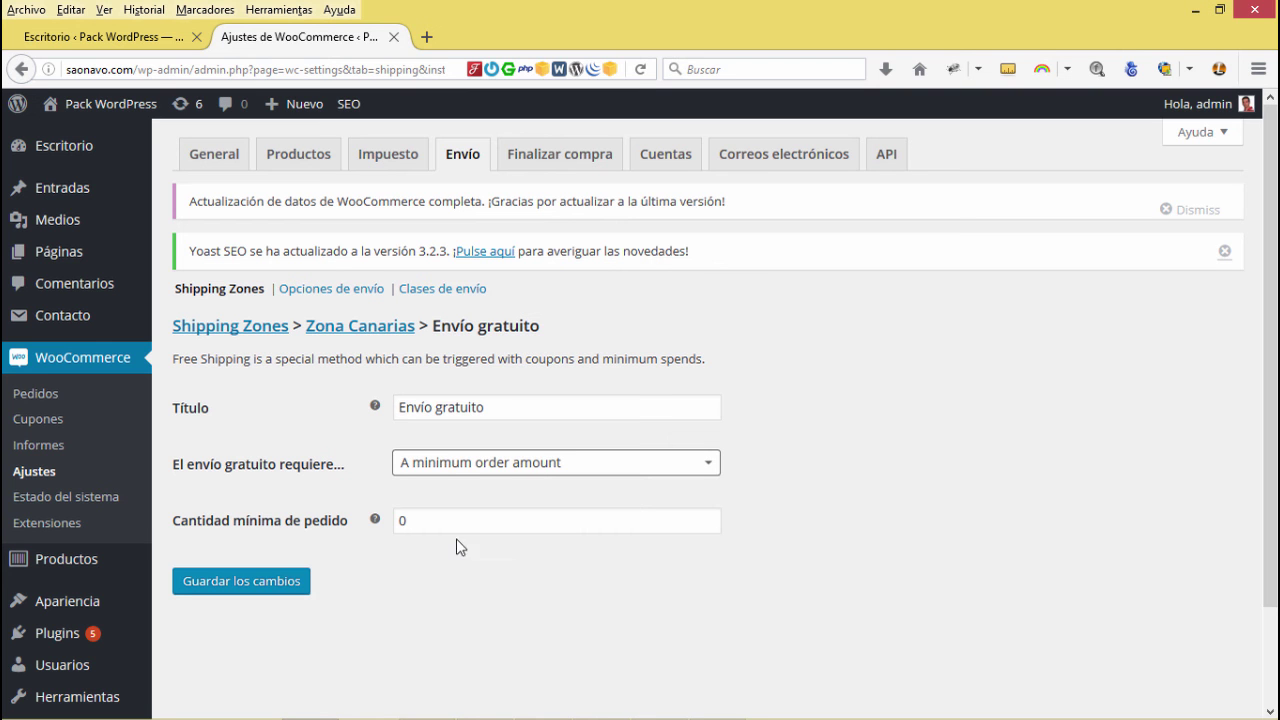
{"action": "double_click", "coordinate": [454, 518]}
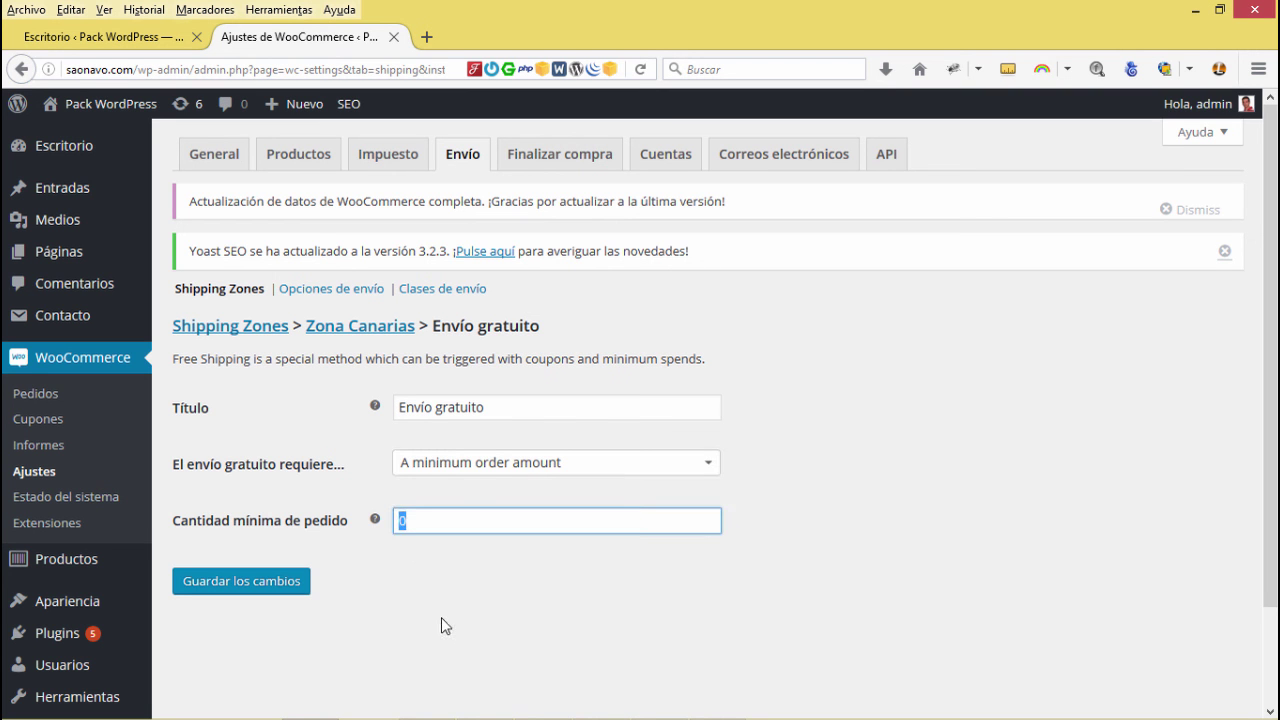
{"action": "type", "text": "250"}
{"action": "left_click", "coordinate": [441, 617]}
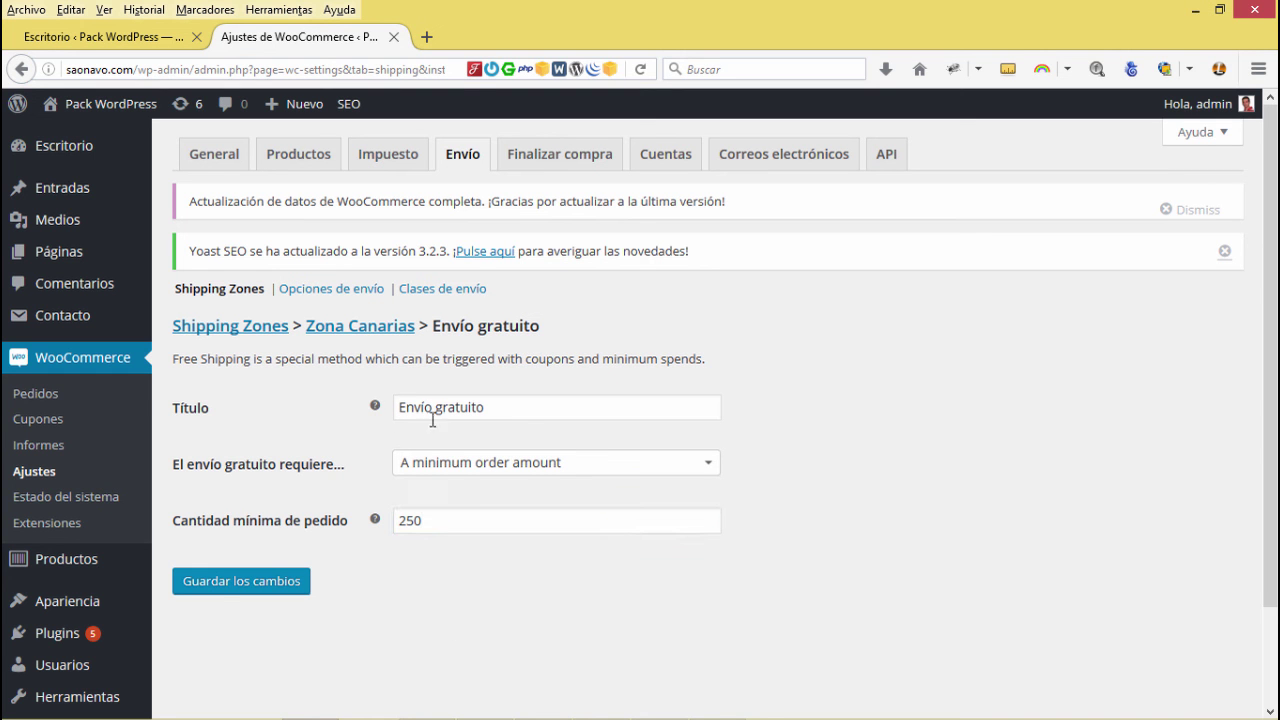
{"action": "left_click", "coordinate": [225, 590]}
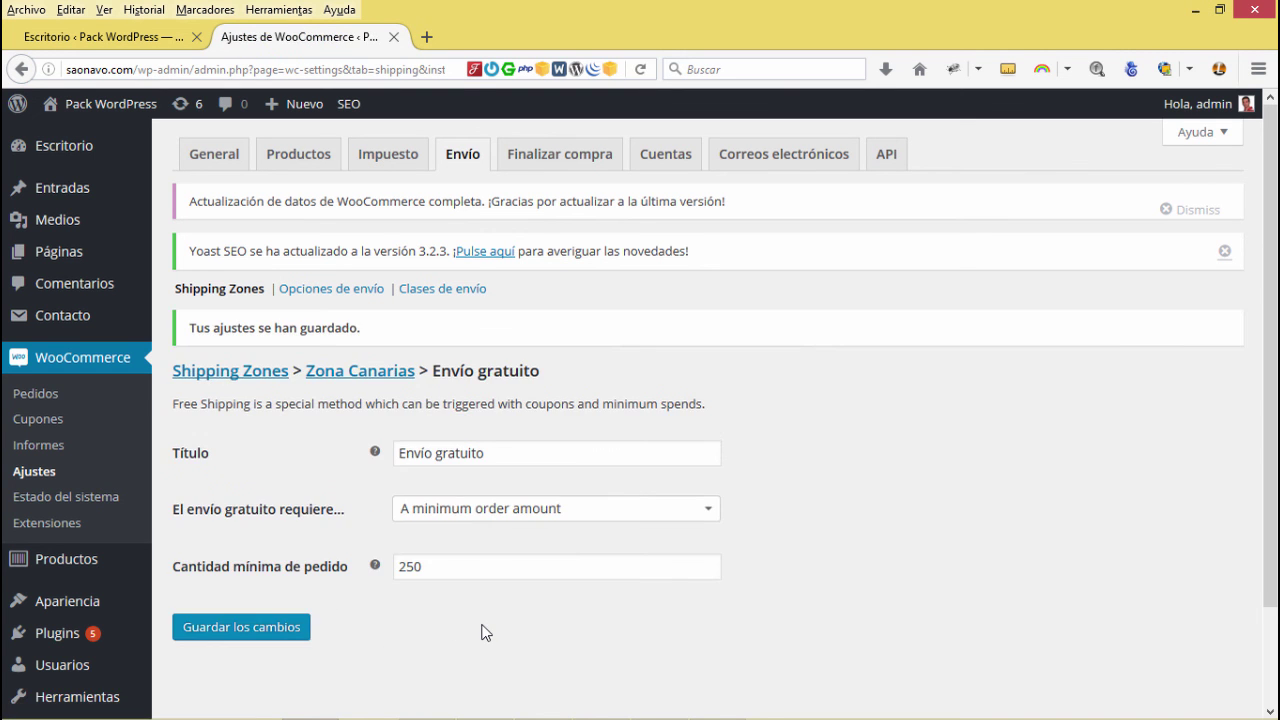
Return to the shipping zones overview and add the Precio único method to Zona Baleares.
{"action": "left_click", "coordinate": [257, 380]}
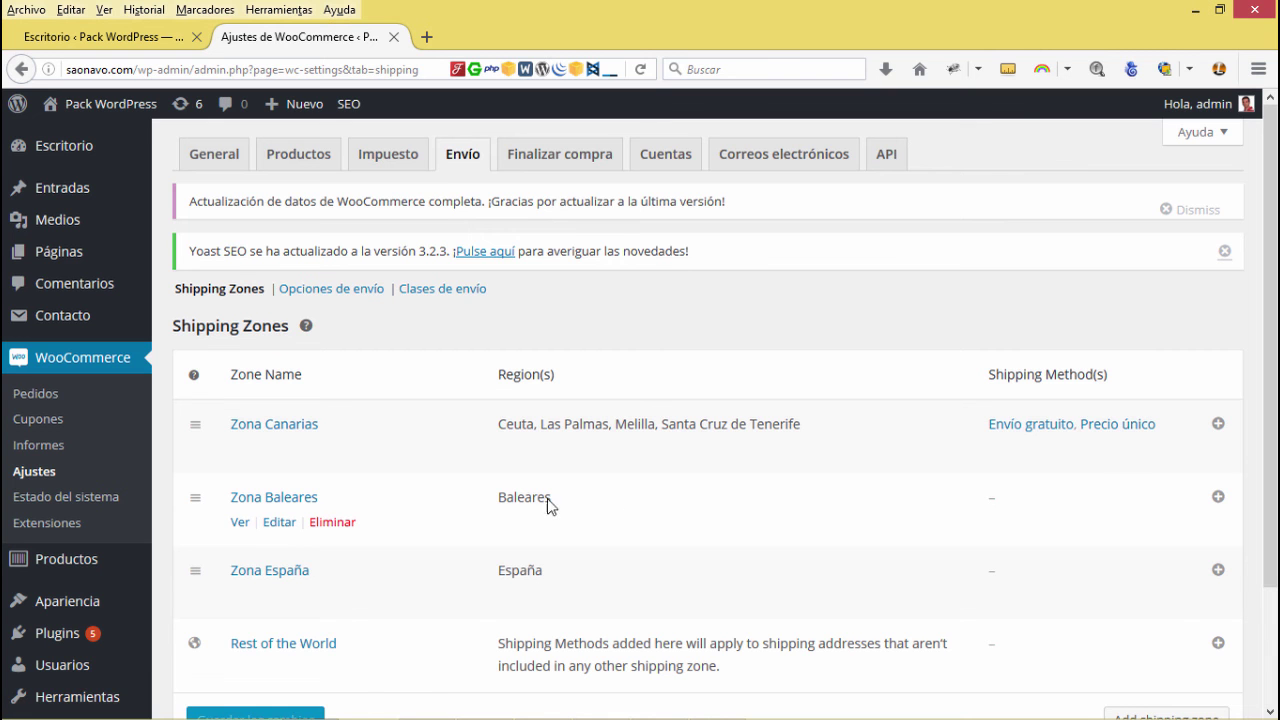
{"action": "left_click", "coordinate": [1217, 497]}
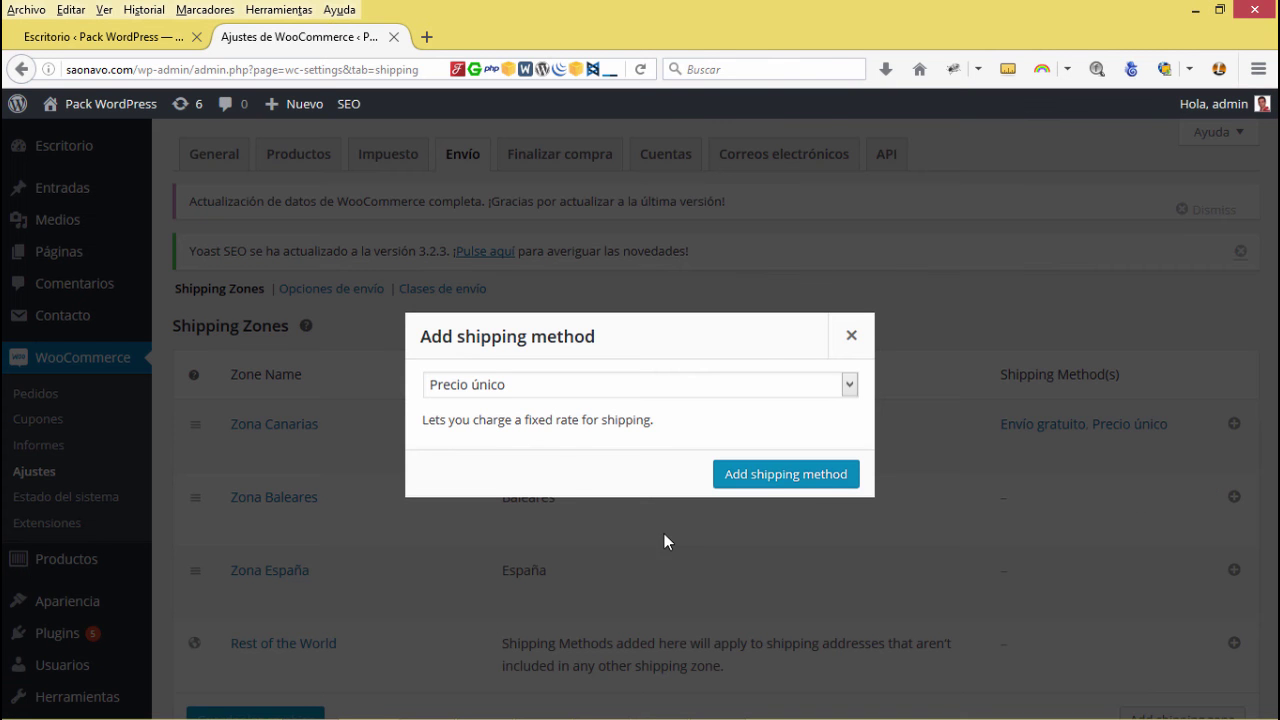
{"action": "left_click", "coordinate": [754, 485]}
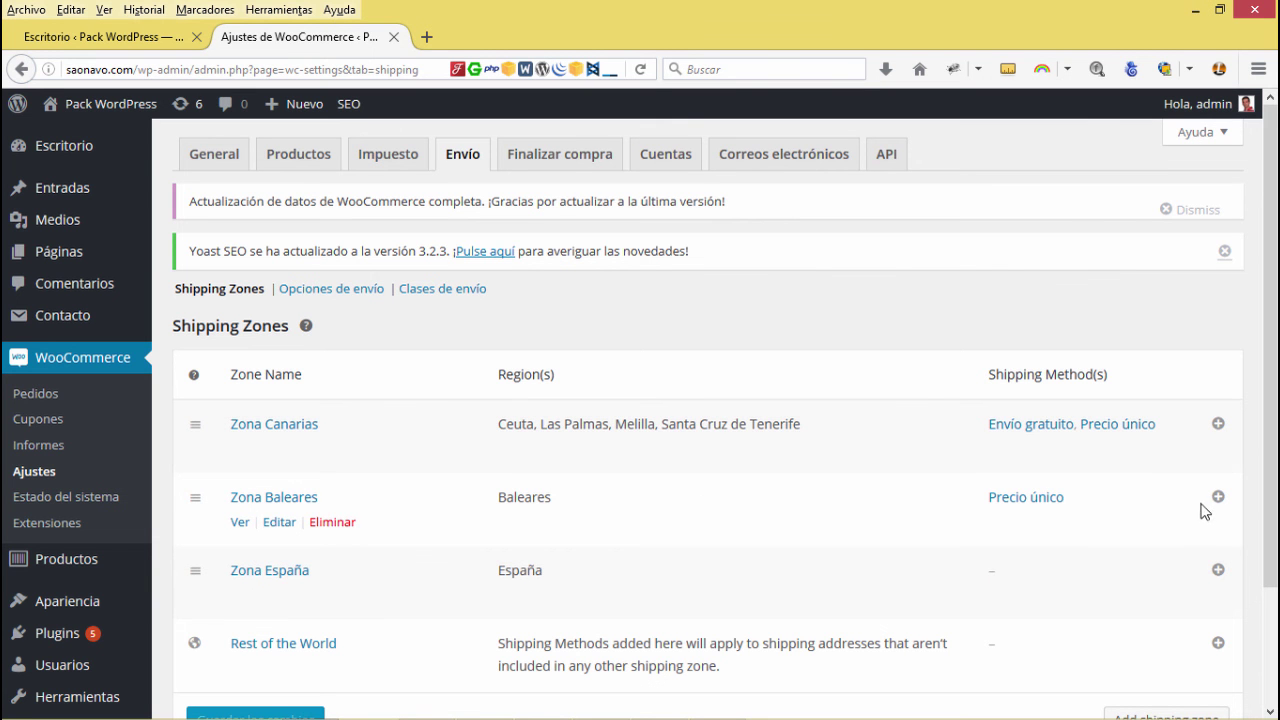
Set the cost of Zona Baleares' Precio único method to 10 and save the settings.
{"action": "left_click", "coordinate": [1045, 499]}
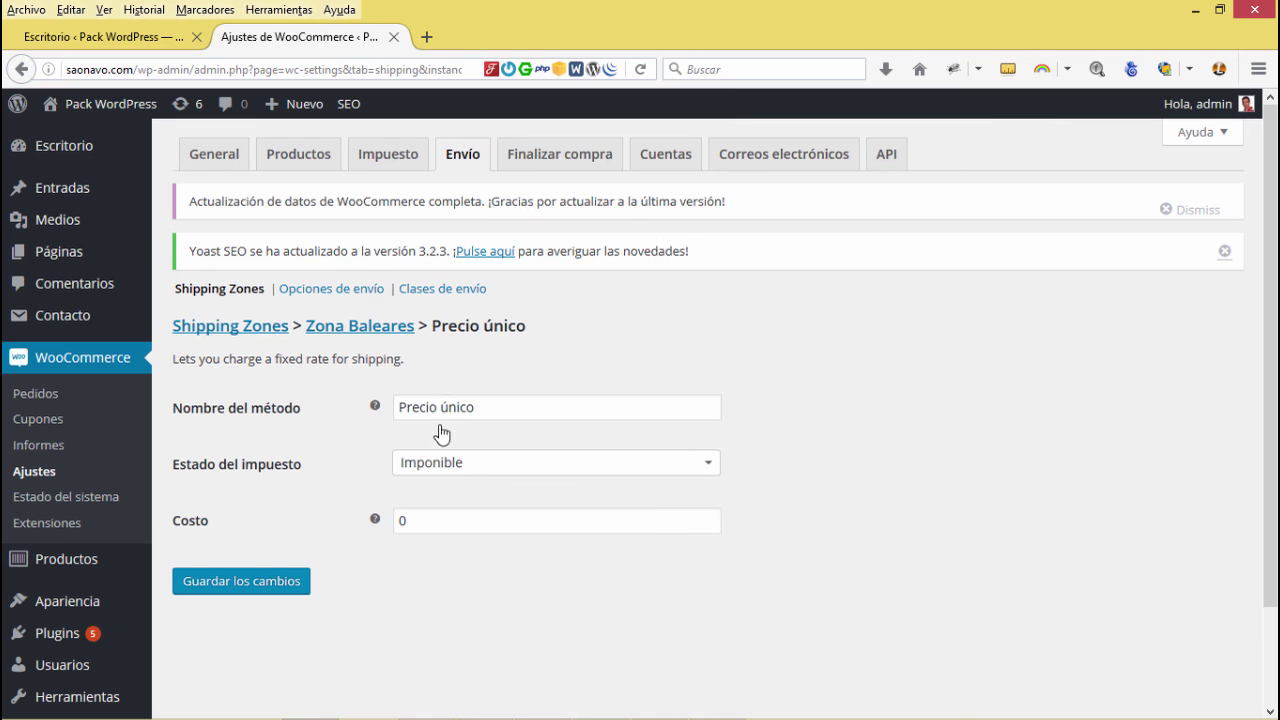
{"action": "left_click", "coordinate": [420, 522]}
{"action": "double_click", "coordinate": [420, 522]}
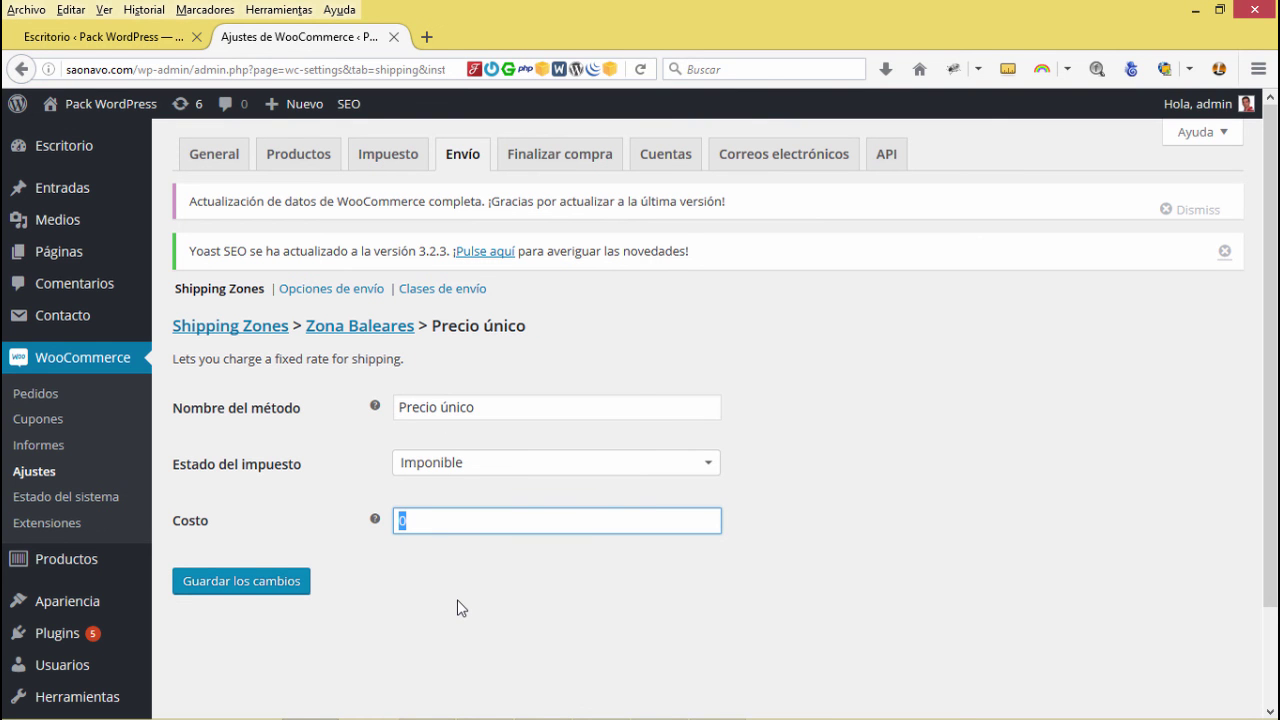
{"action": "type", "text": "10"}
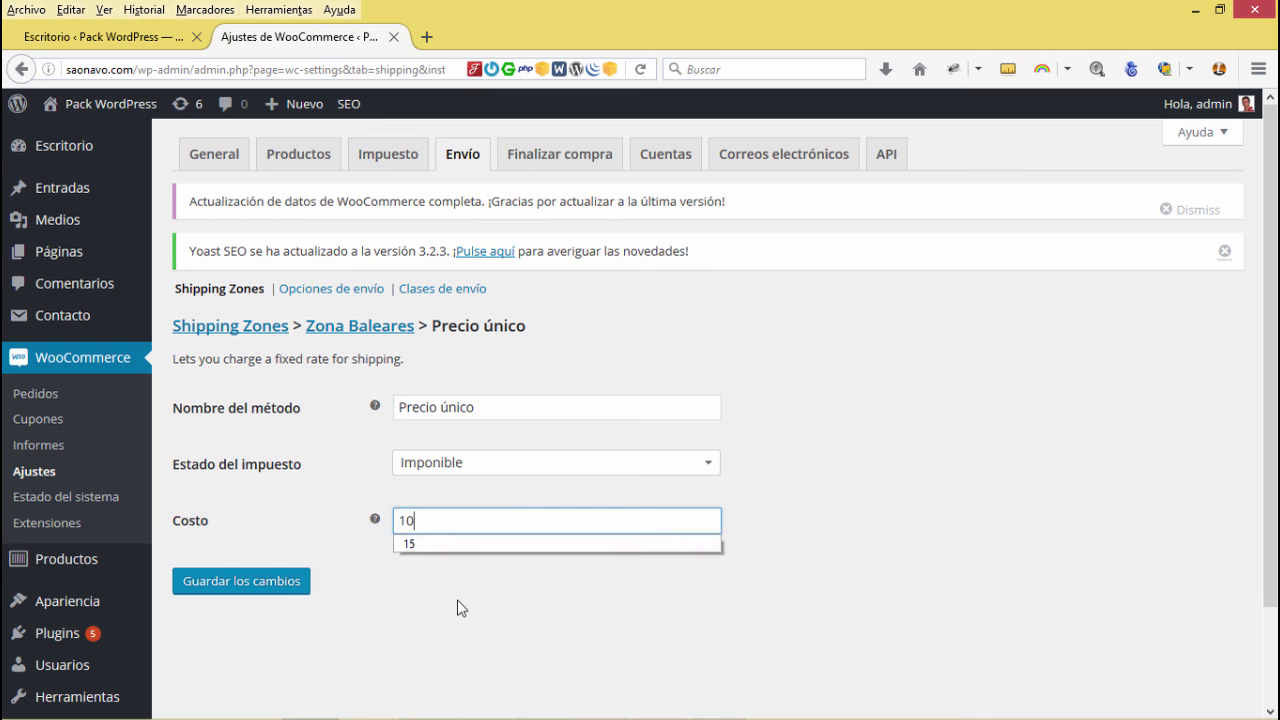
{"action": "left_click", "coordinate": [461, 608]}
{"action": "left_click", "coordinate": [248, 597]}
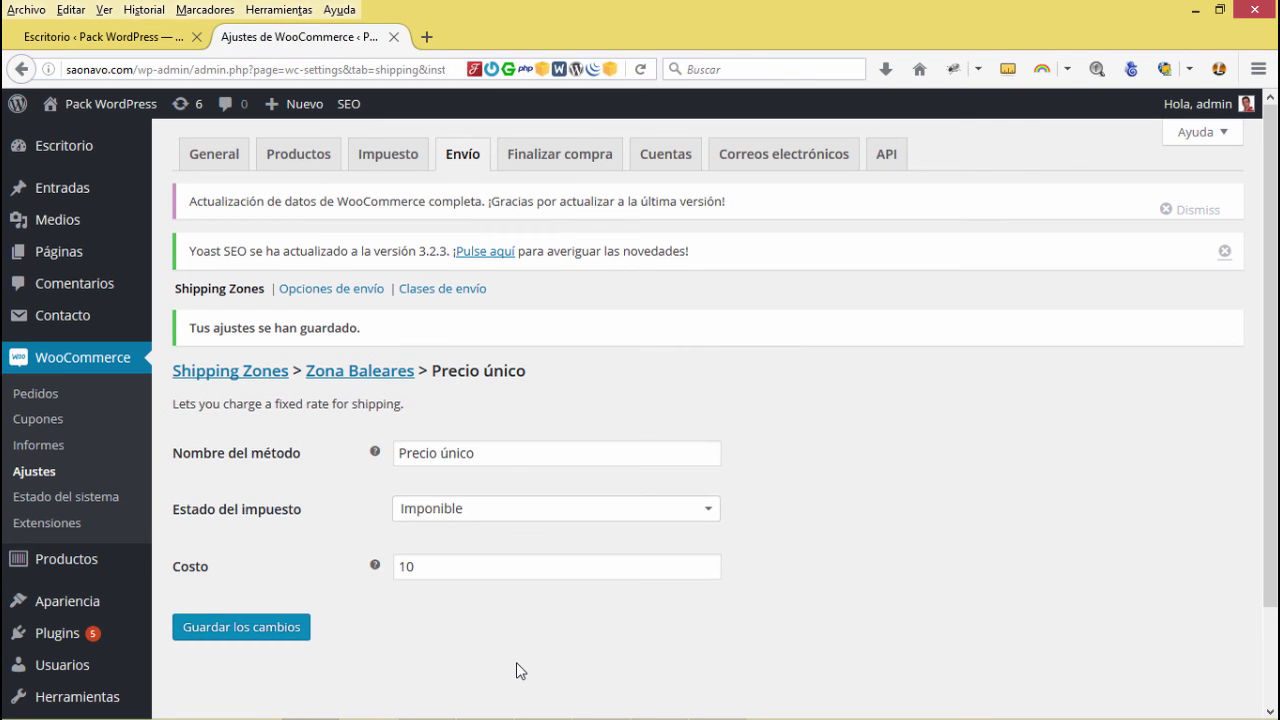
Return to the shipping zones overview and add the Envío gratuito method to Zona Baleares.
{"action": "left_click", "coordinate": [255, 373]}
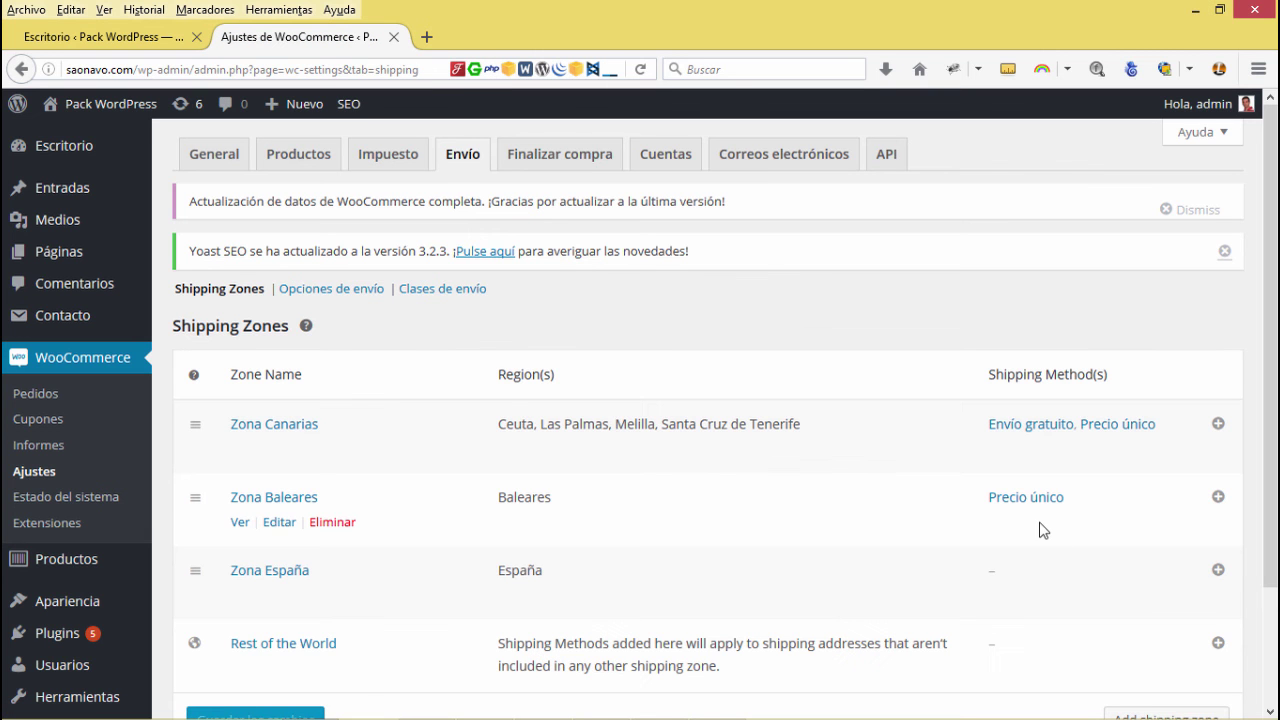
{"action": "left_click", "coordinate": [1218, 497]}
{"action": "left_click", "coordinate": [540, 391]}
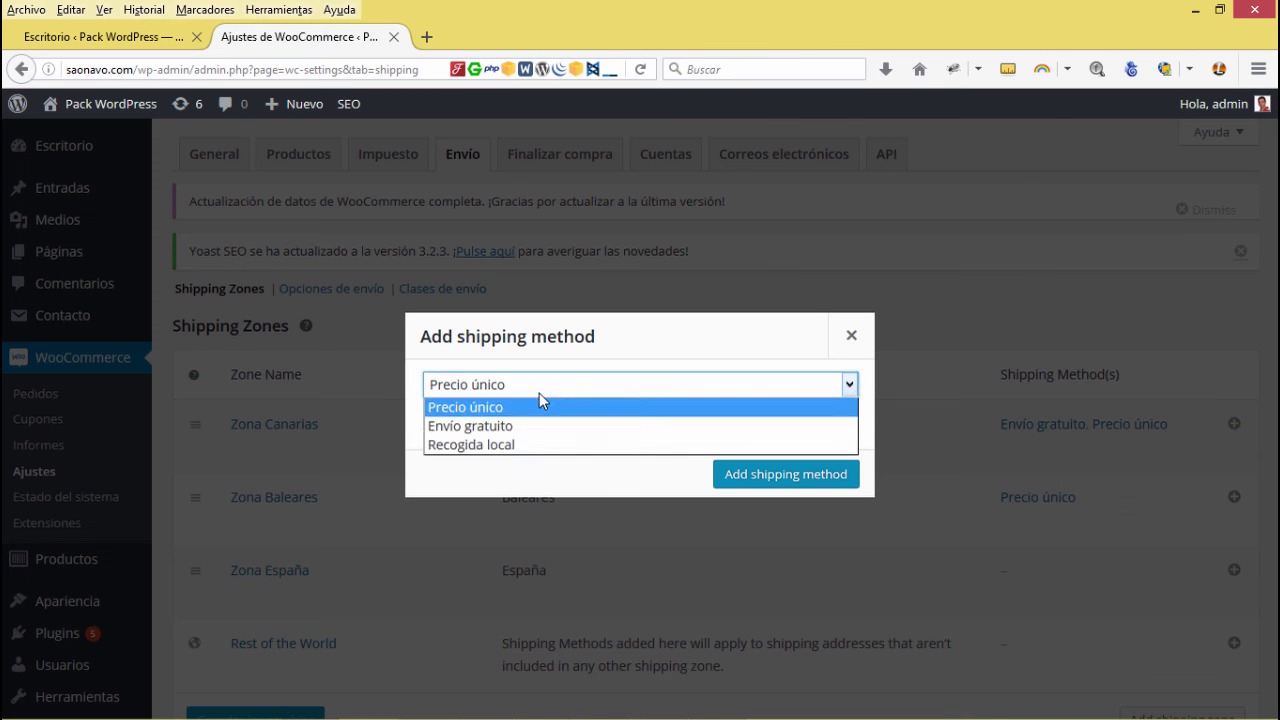
{"action": "left_click", "coordinate": [516, 426]}
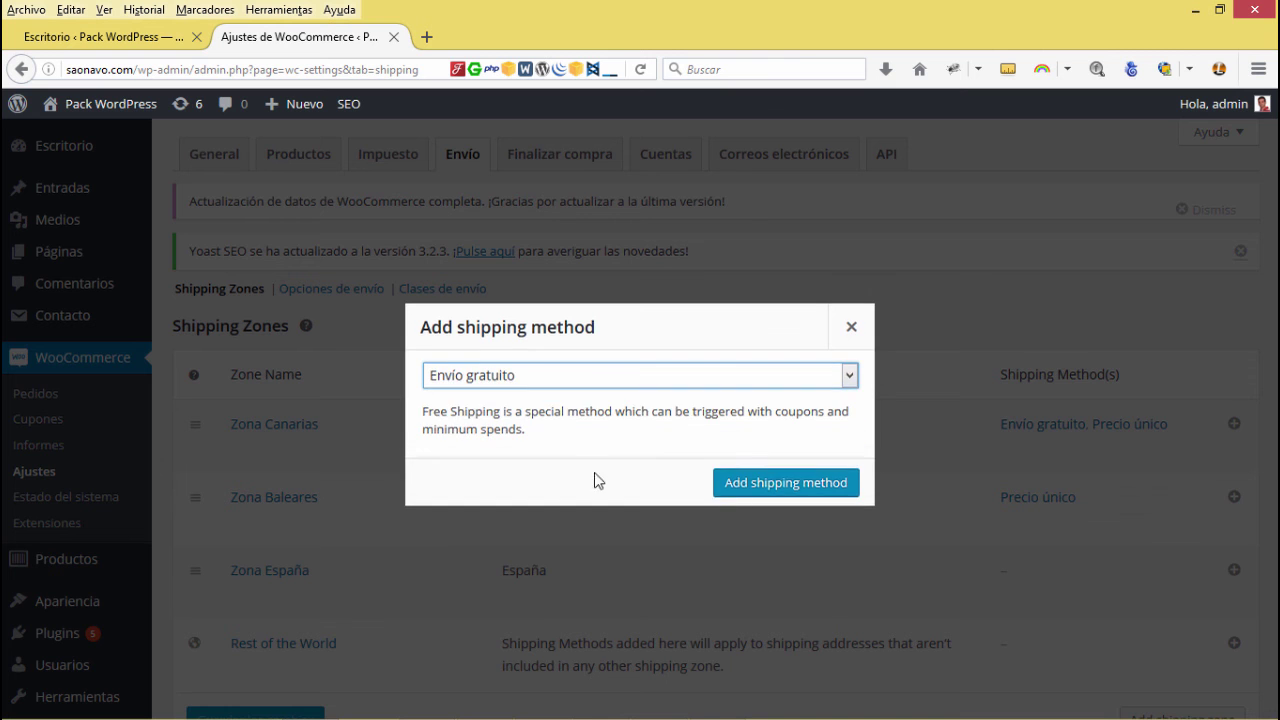
{"action": "left_click", "coordinate": [737, 480]}
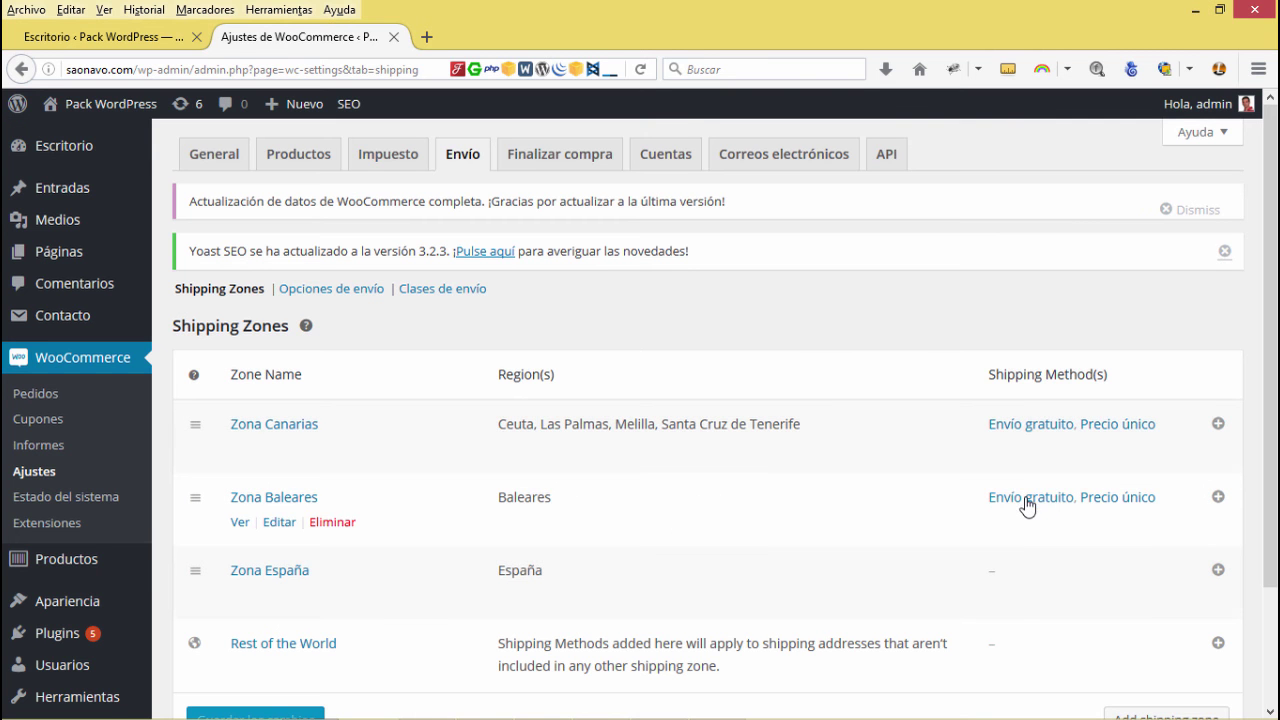
Make Zona Baleares' Envío gratuito method require a minimum order amount of 200 and save the settings.
{"action": "left_click", "coordinate": [1027, 498]}
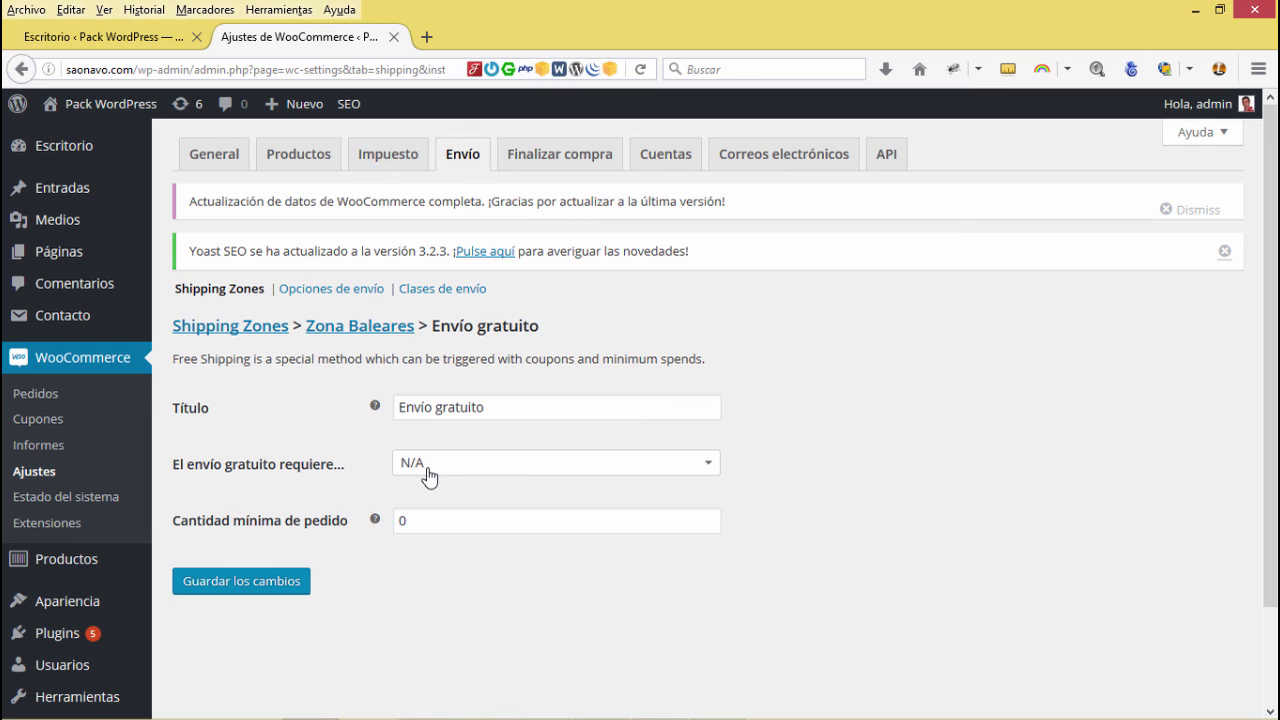
{"action": "left_click", "coordinate": [432, 468]}
{"action": "left_click", "coordinate": [484, 554]}
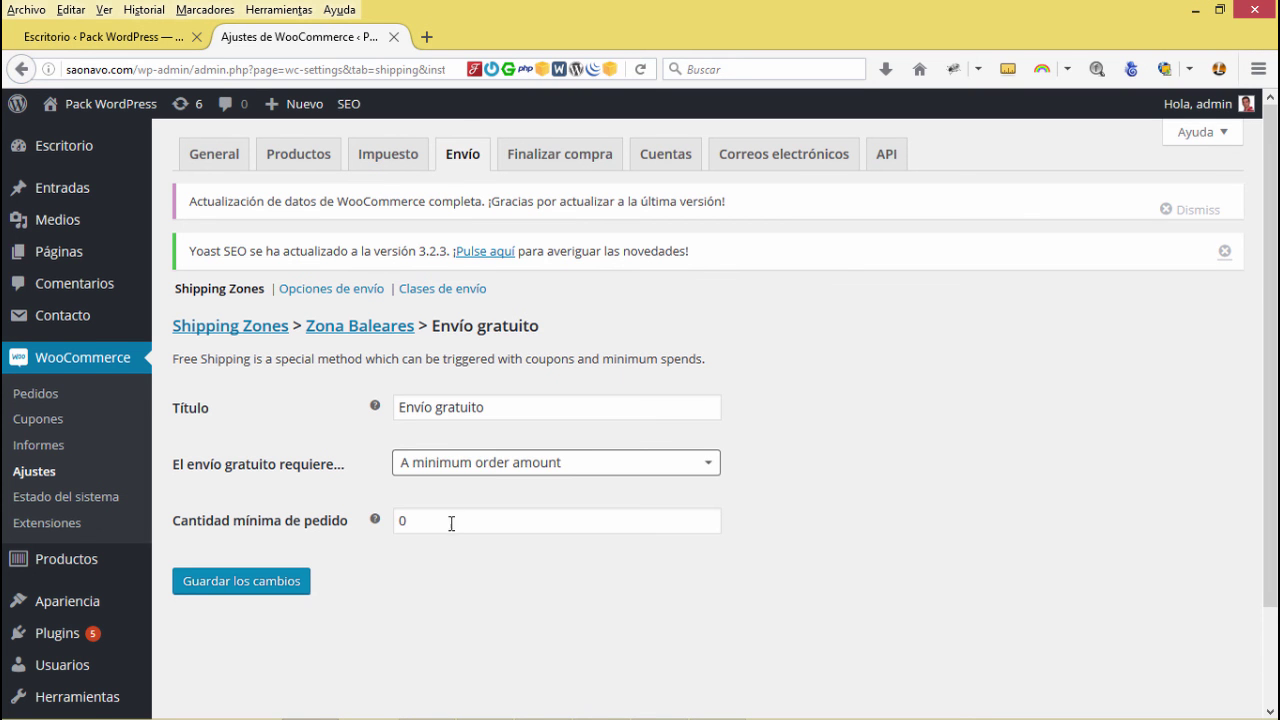
{"action": "left_click", "coordinate": [449, 521]}
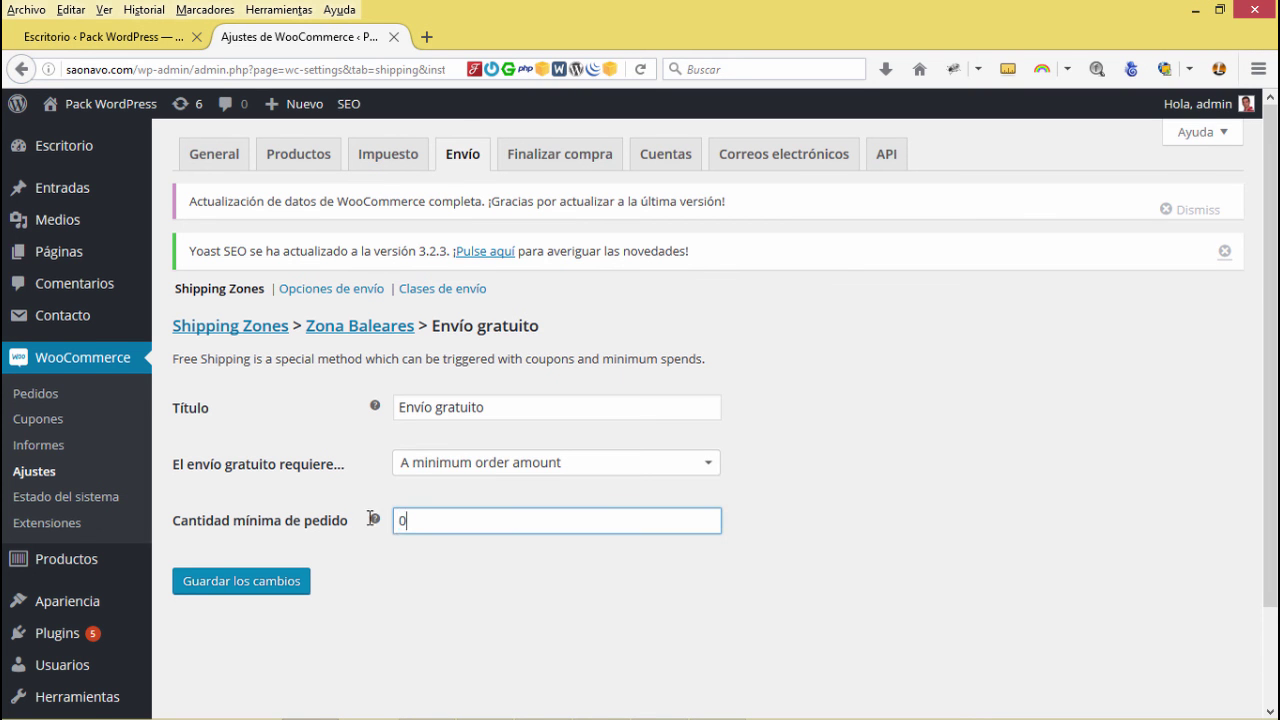
{"action": "type", "text": "200"}
{"action": "left_click", "coordinate": [503, 613]}
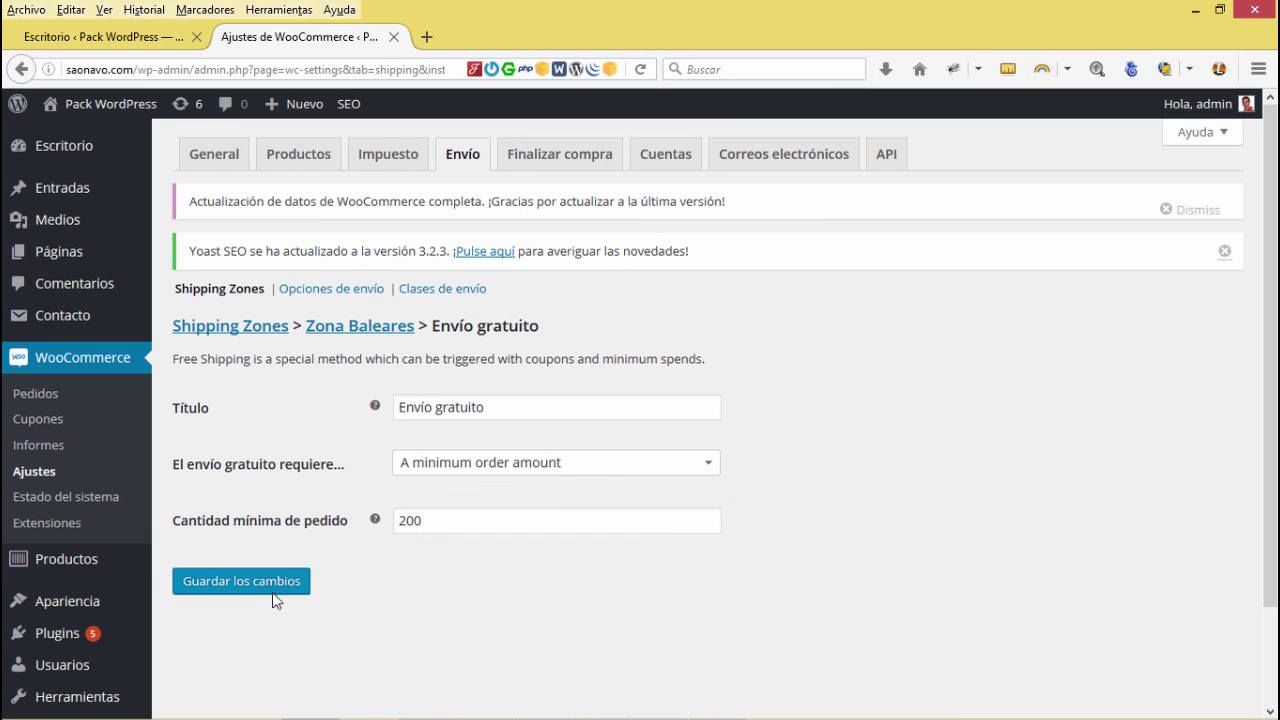
{"action": "left_click", "coordinate": [273, 590]}
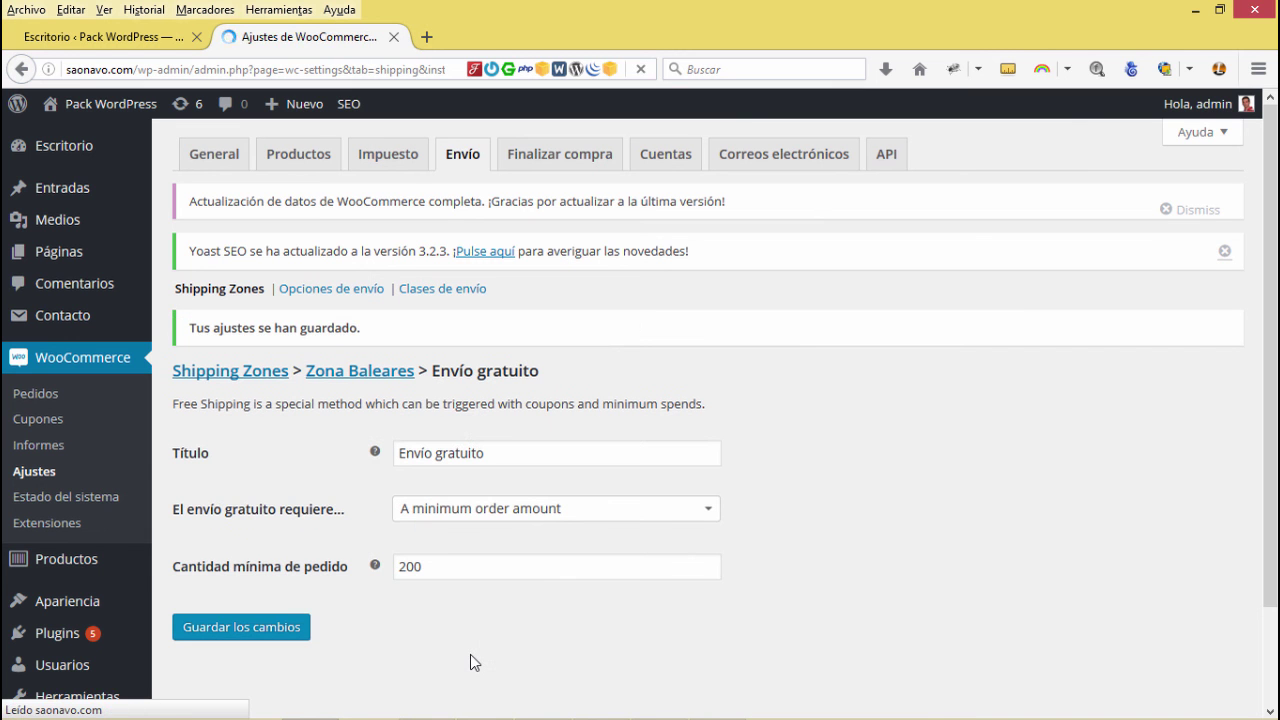
Return to the shipping zones overview and add the Precio único method to Zona España.
{"action": "left_click", "coordinate": [270, 372]}
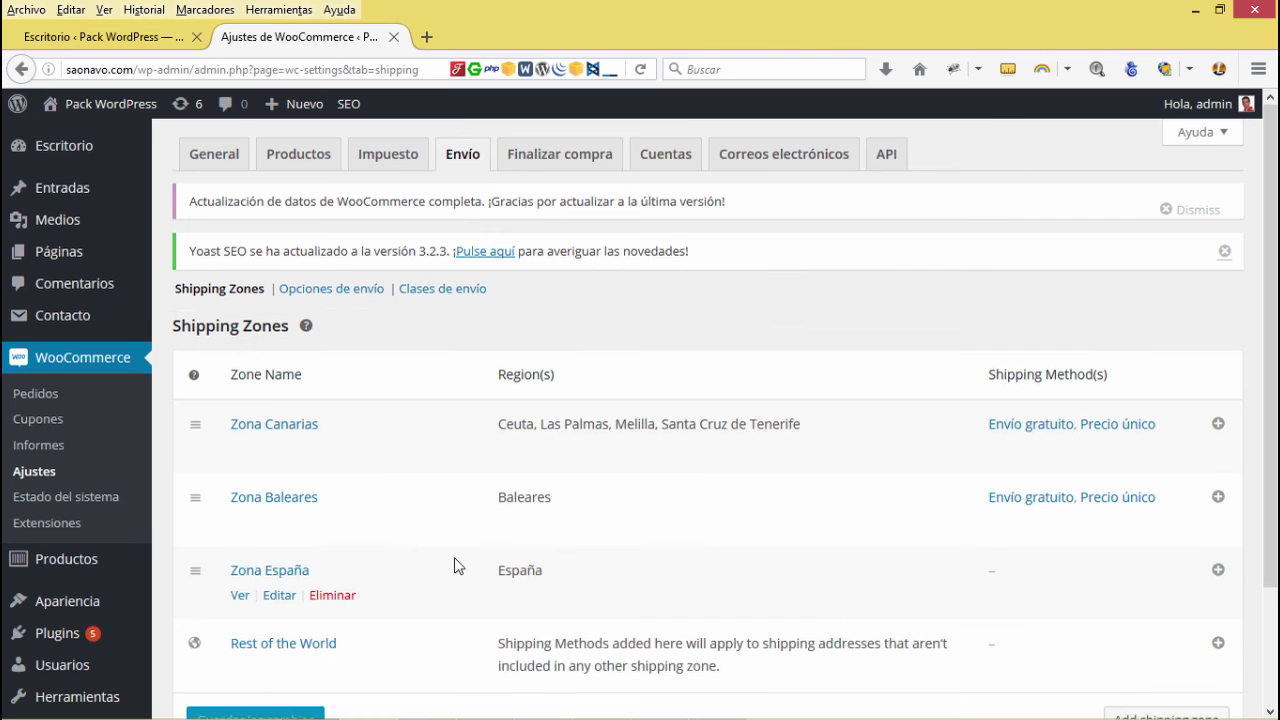
{"action": "scroll", "coordinate": [582, 470], "scroll_direction": "down", "scroll_amount": 2}
{"action": "mouse_move", "coordinate": [571, 475]}
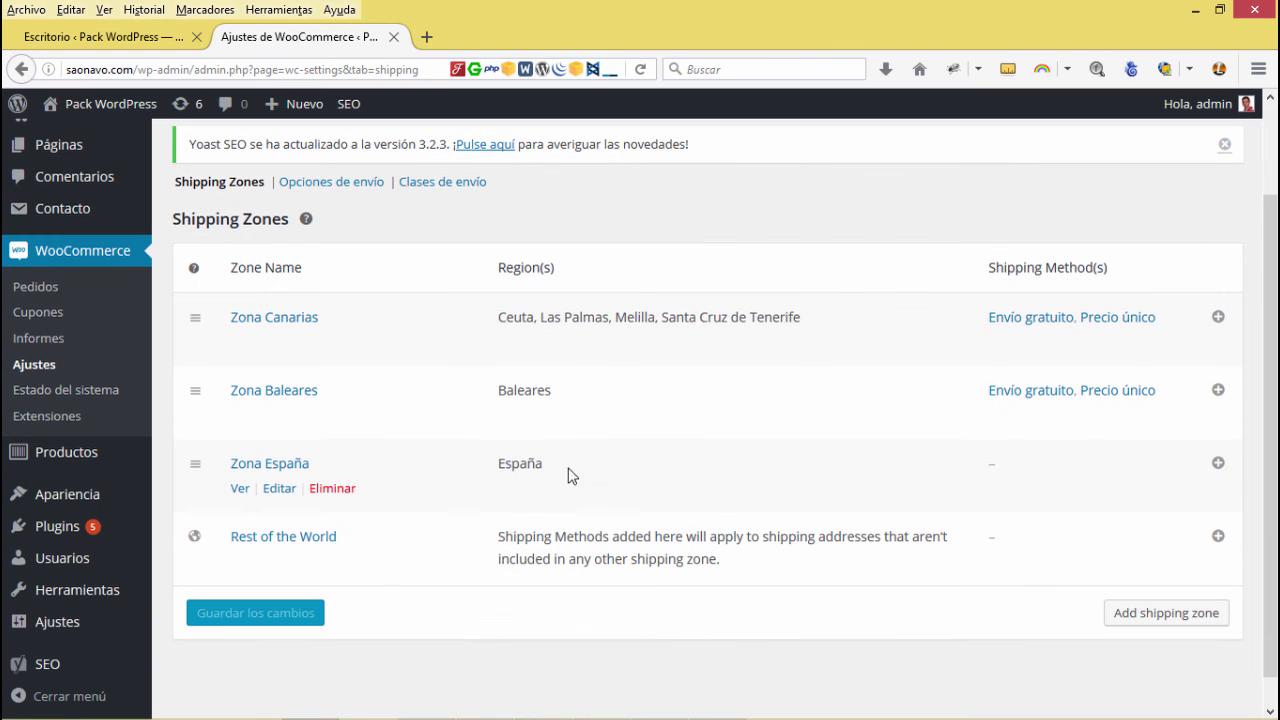
{"action": "left_click", "coordinate": [1218, 464]}
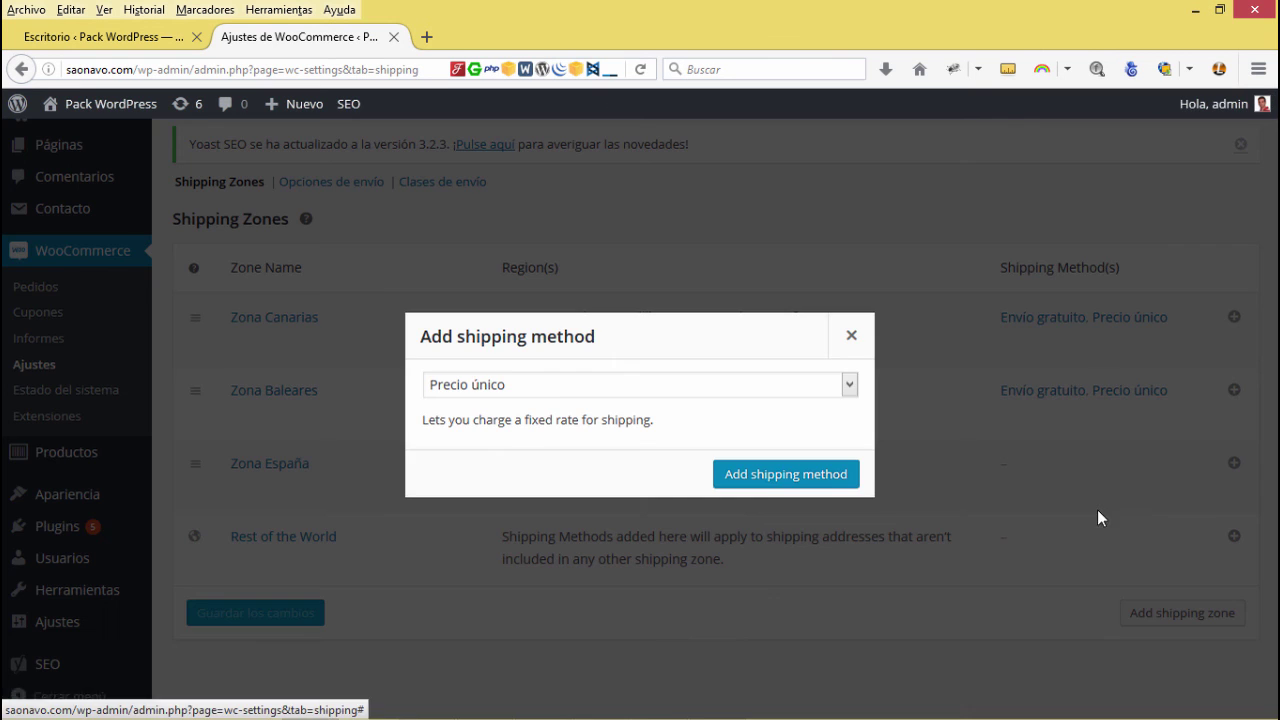
{"action": "left_click", "coordinate": [775, 476]}
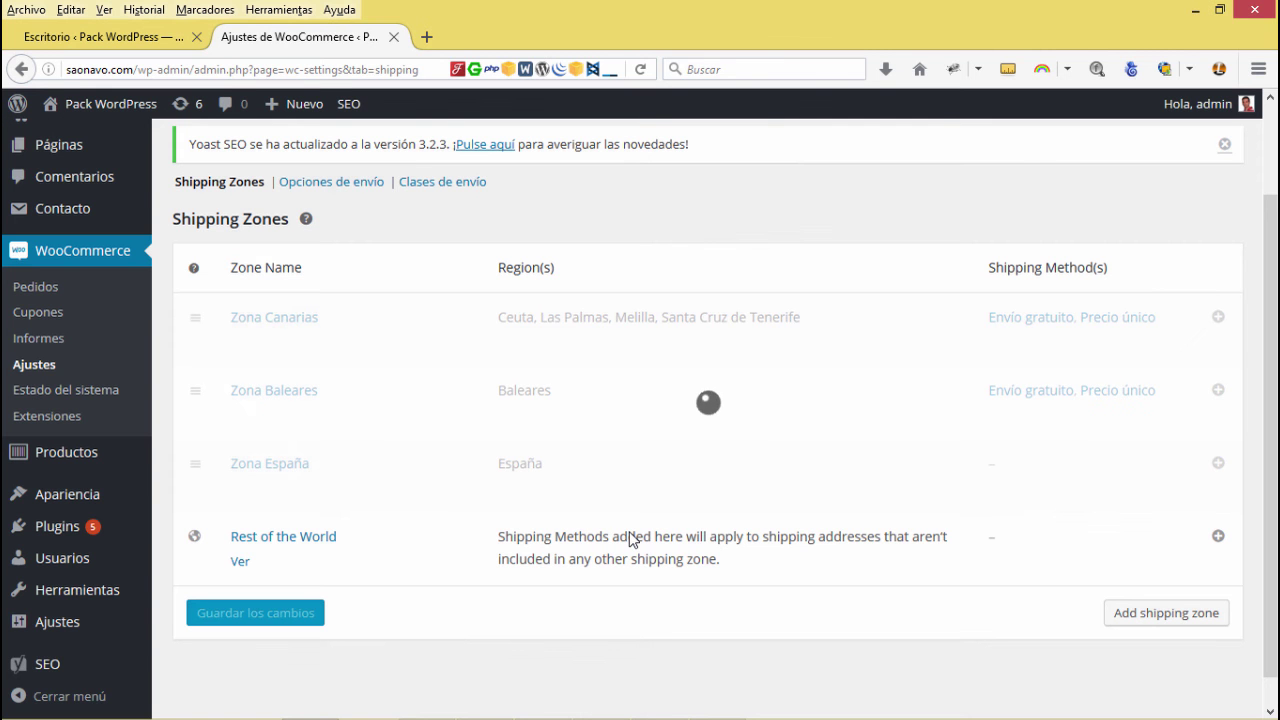
Set the cost of Zona España's Precio único method to 5 and save the settings.
{"action": "left_click", "coordinate": [1030, 465]}
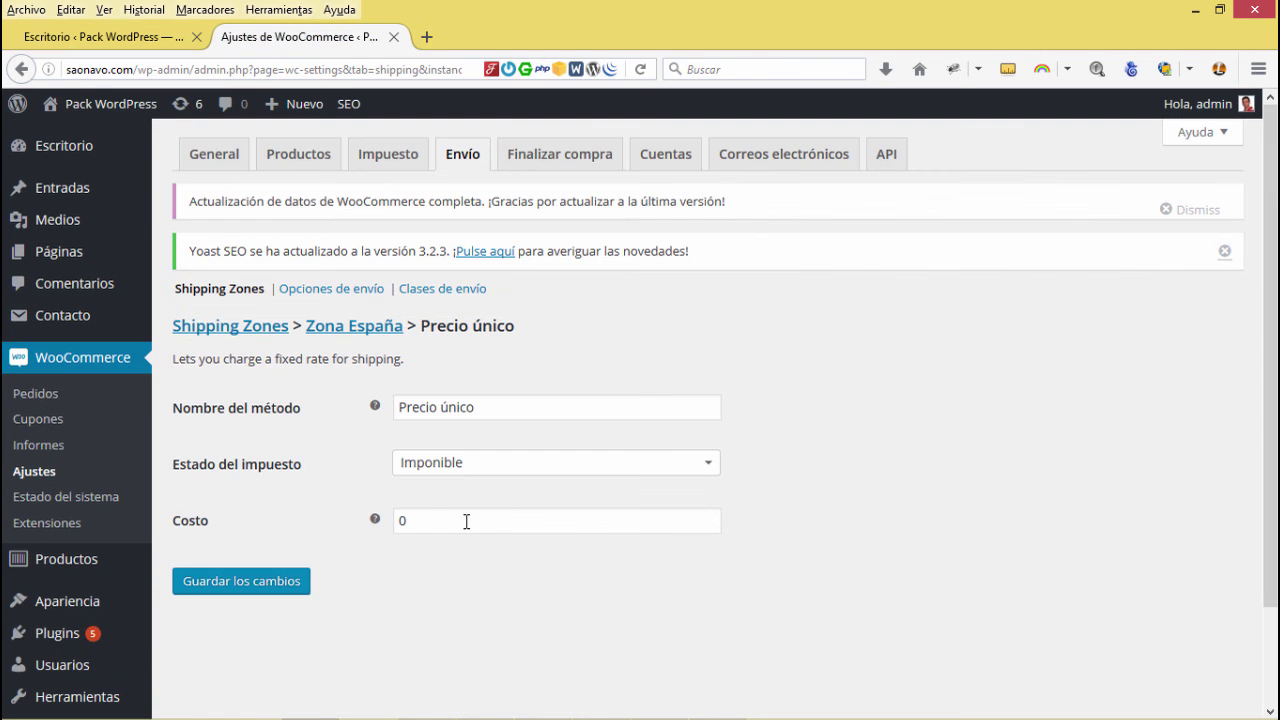
{"action": "double_click", "coordinate": [450, 521]}
{"action": "type", "text": "5"}
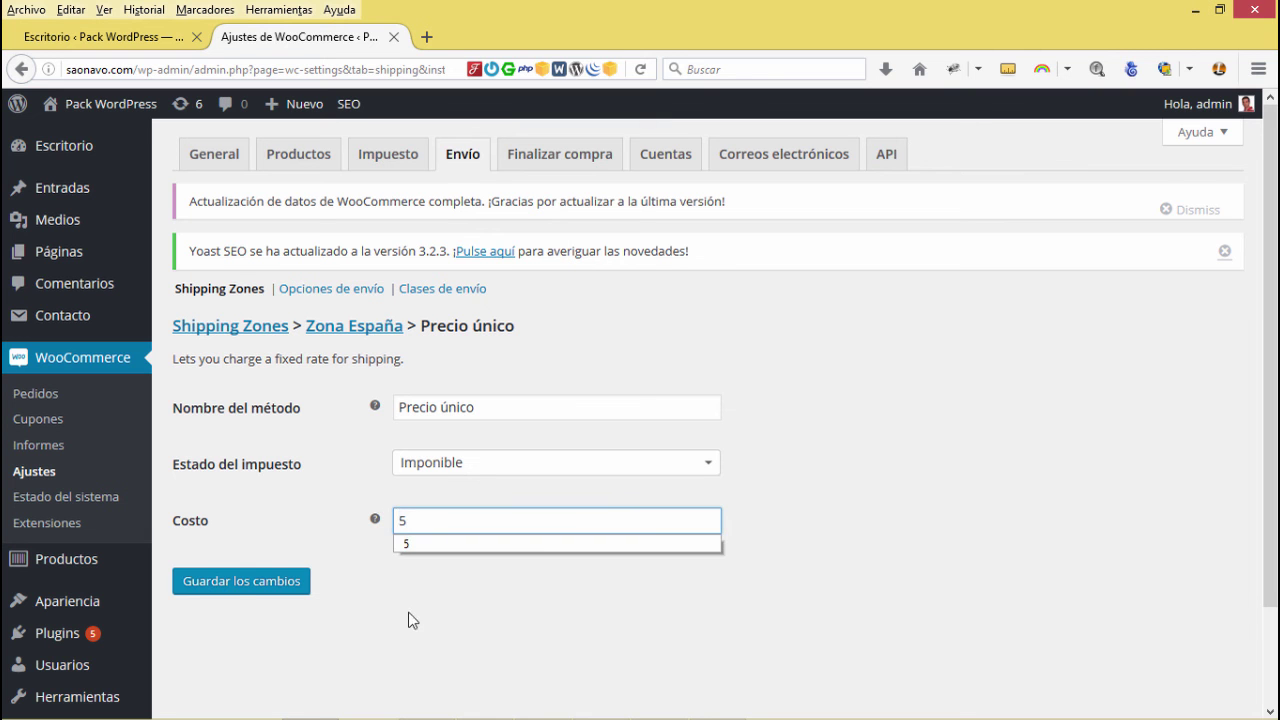
{"action": "left_click", "coordinate": [245, 592]}
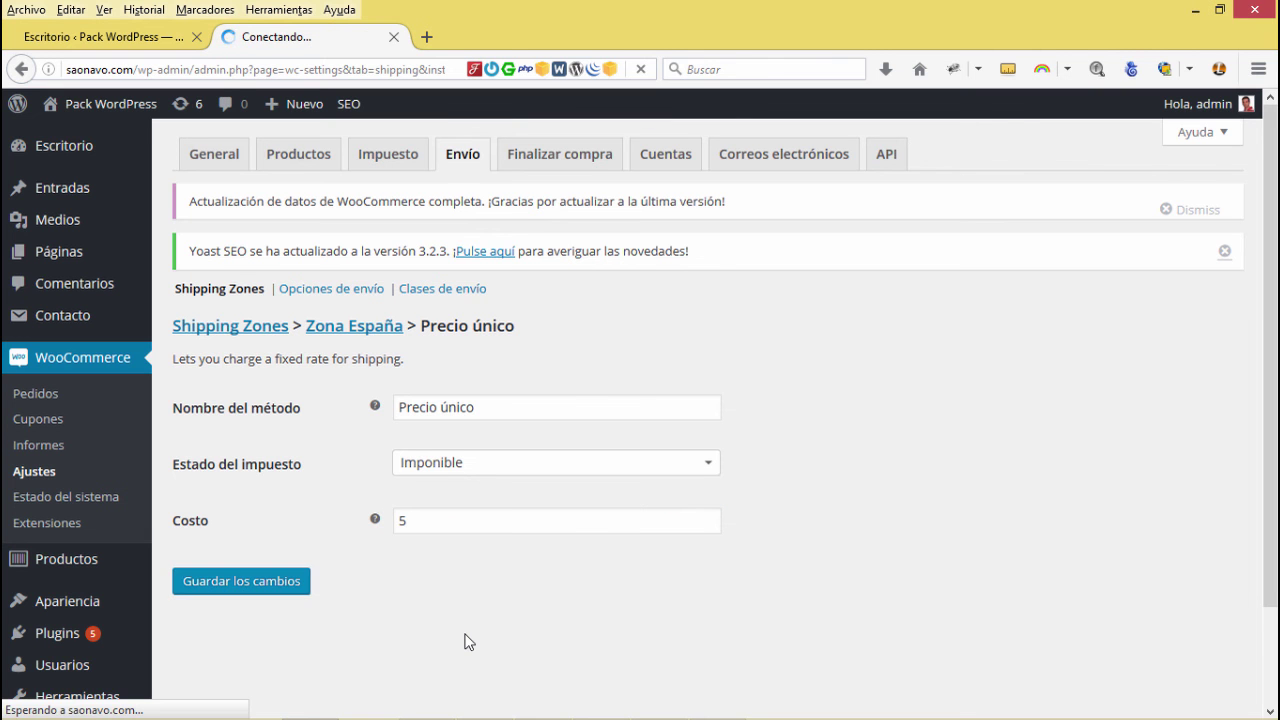
Return to the shipping zones overview and add the Envío gratuito method to Zona España.
{"action": "left_click", "coordinate": [245, 375]}
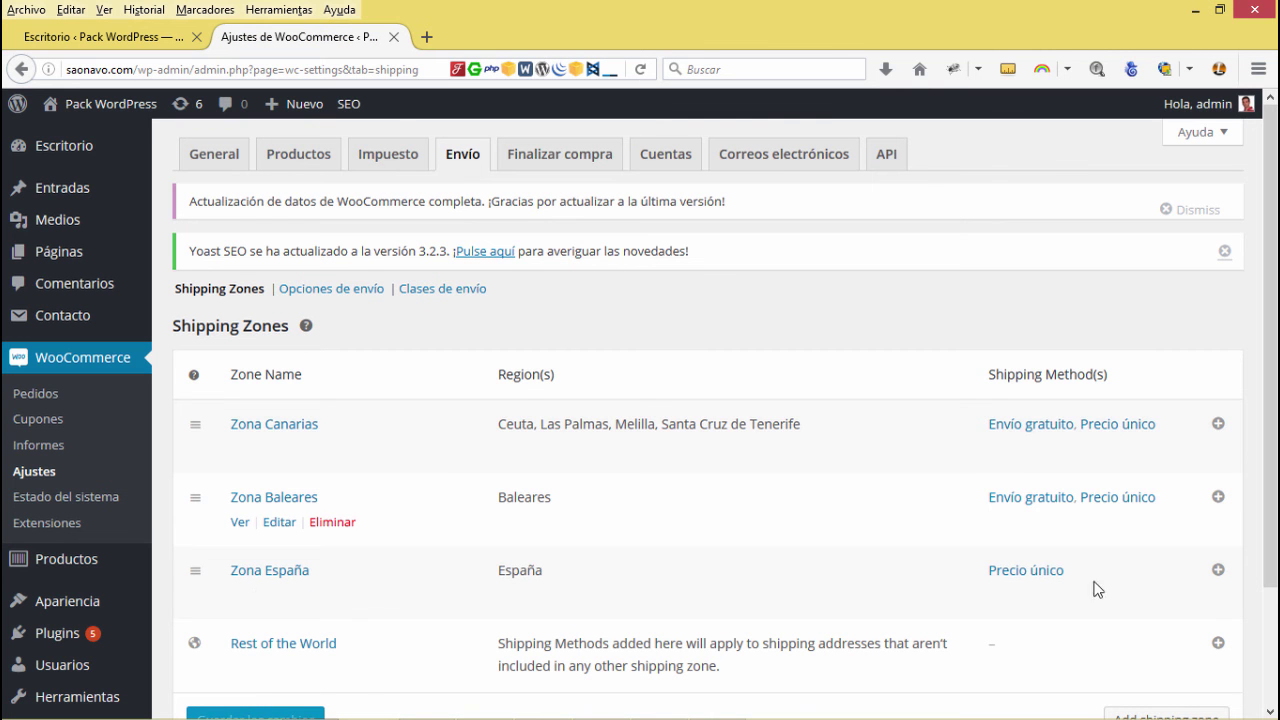
{"action": "left_click", "coordinate": [1218, 570]}
{"action": "left_click", "coordinate": [522, 390]}
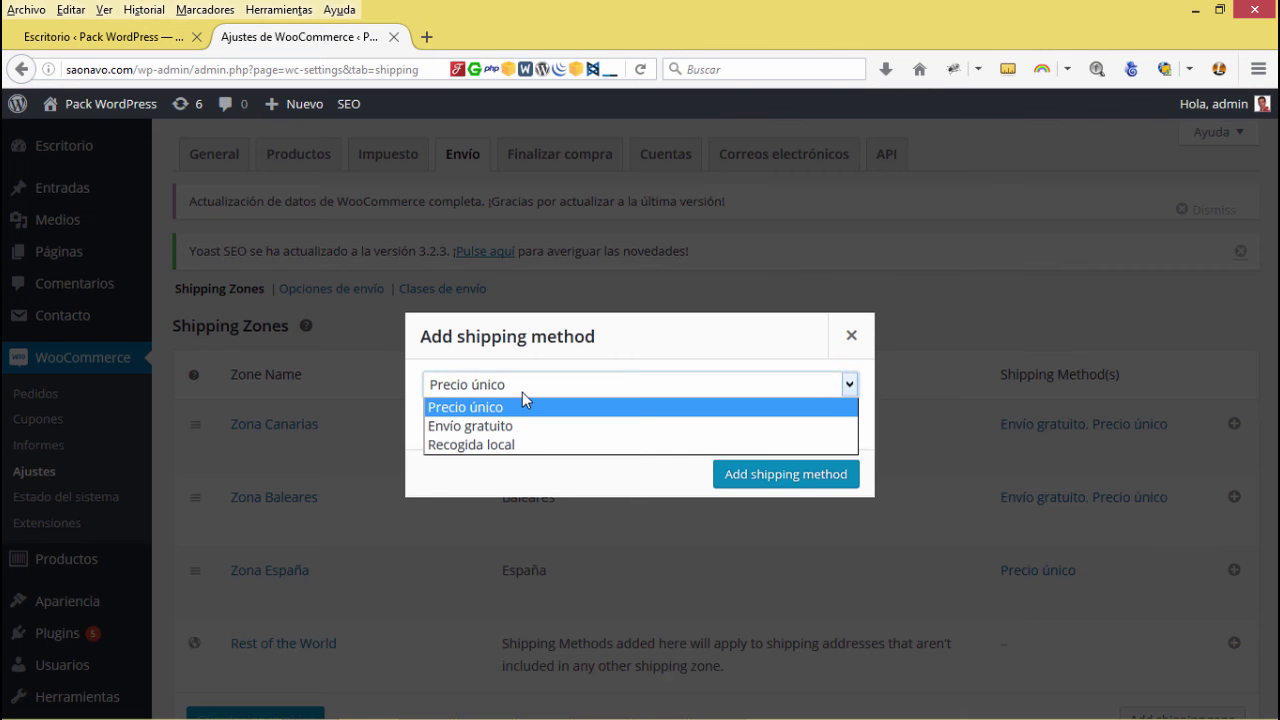
{"action": "left_click", "coordinate": [752, 483]}
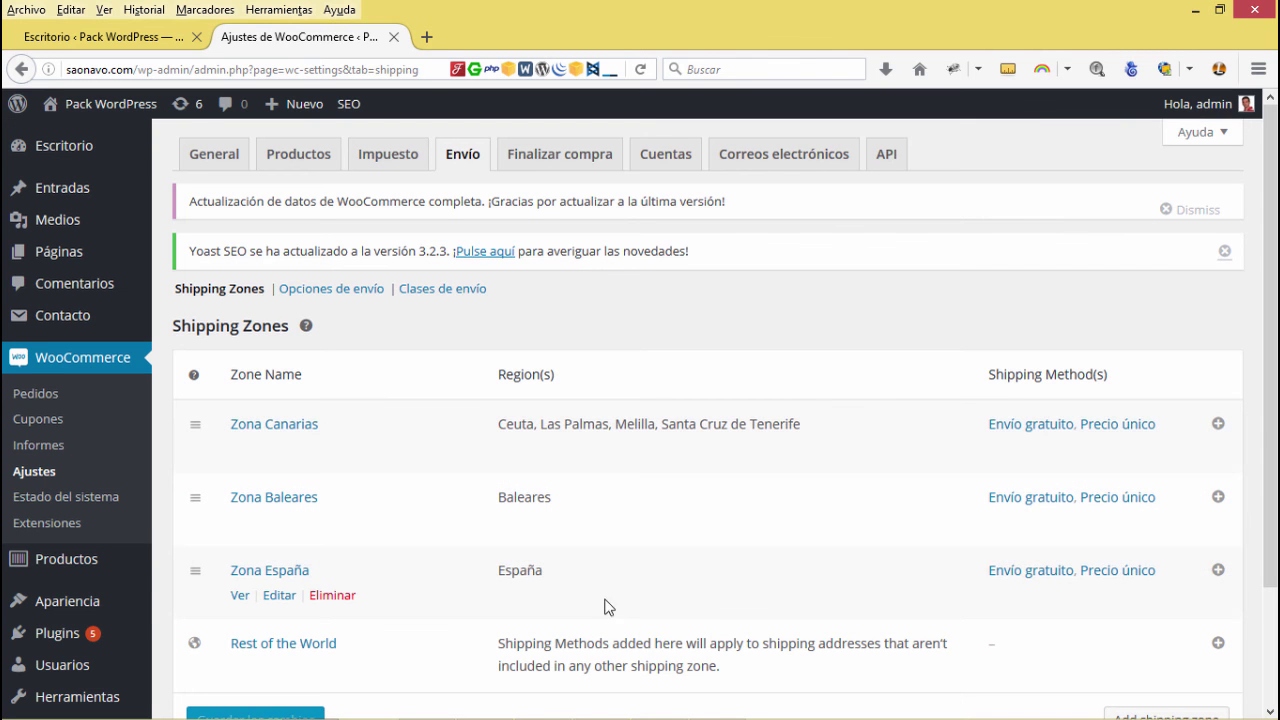
Make Zona España's Envío gratuito method require a minimum order amount of 100 and save the settings.
{"action": "left_click", "coordinate": [1025, 575]}
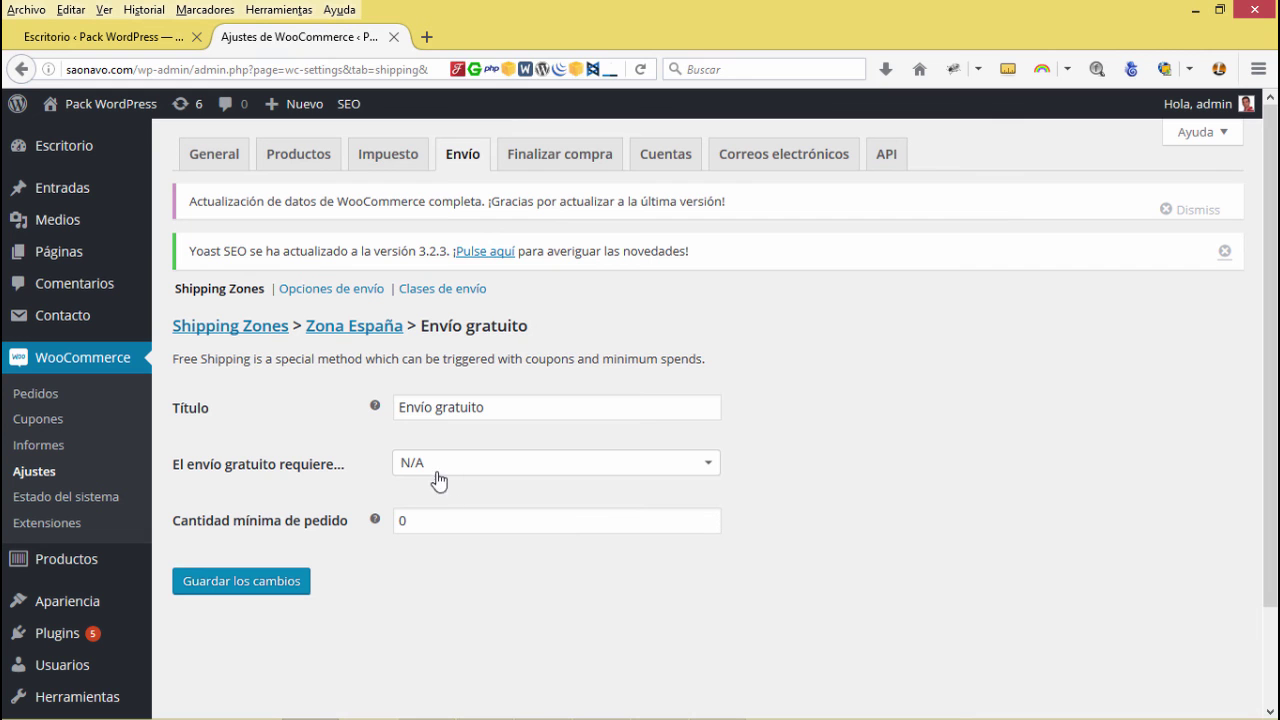
{"action": "left_click", "coordinate": [441, 463]}
{"action": "left_click", "coordinate": [446, 556]}
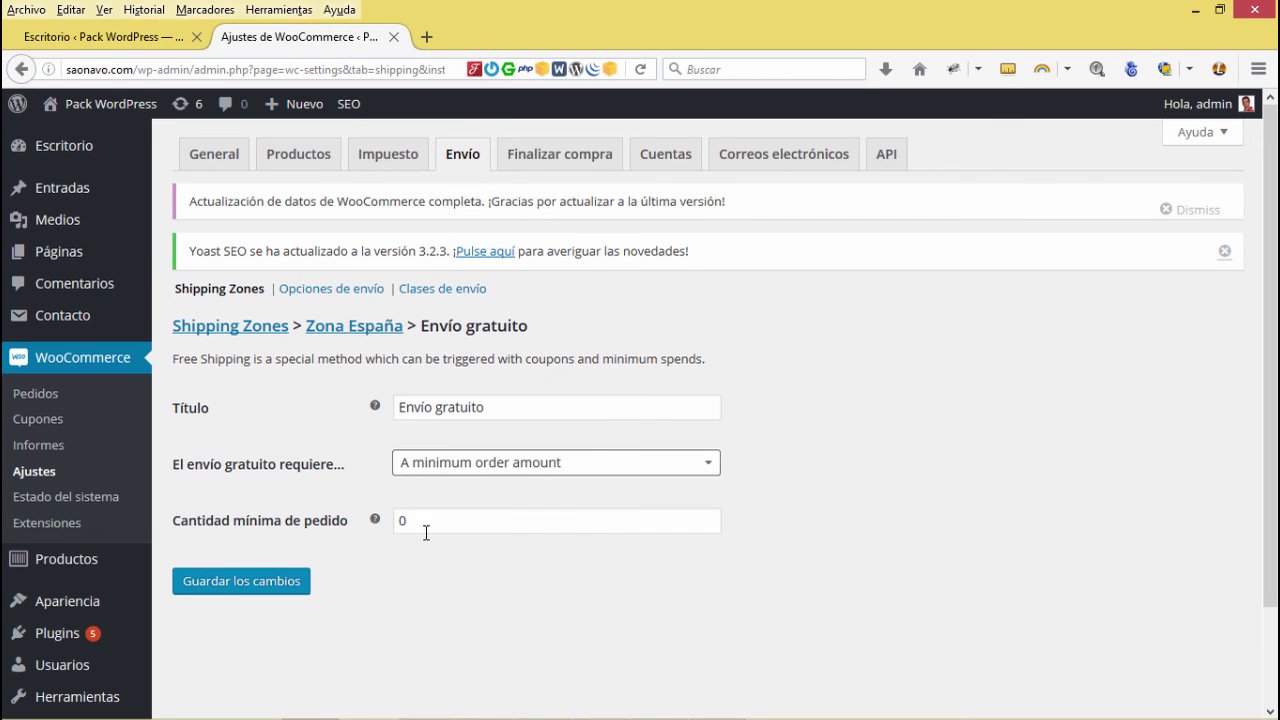
{"action": "double_click", "coordinate": [398, 520]}
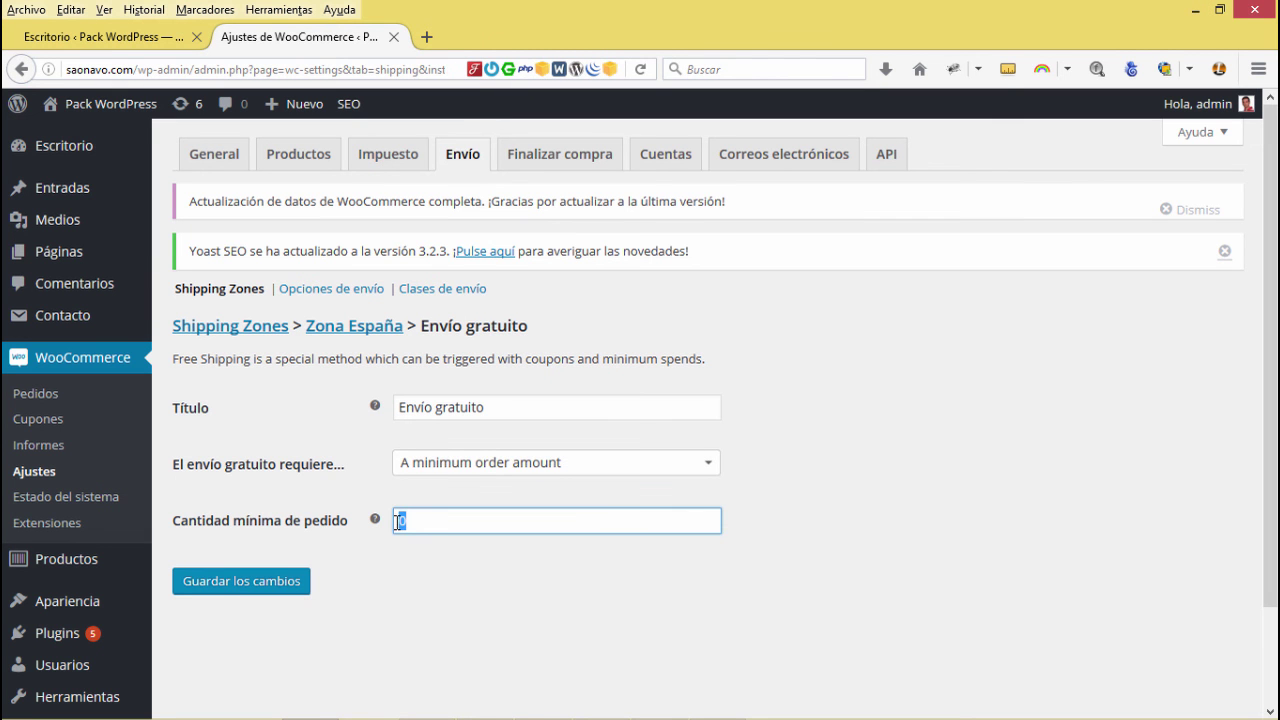
{"action": "type", "text": "100"}
{"action": "left_click", "coordinate": [259, 606]}
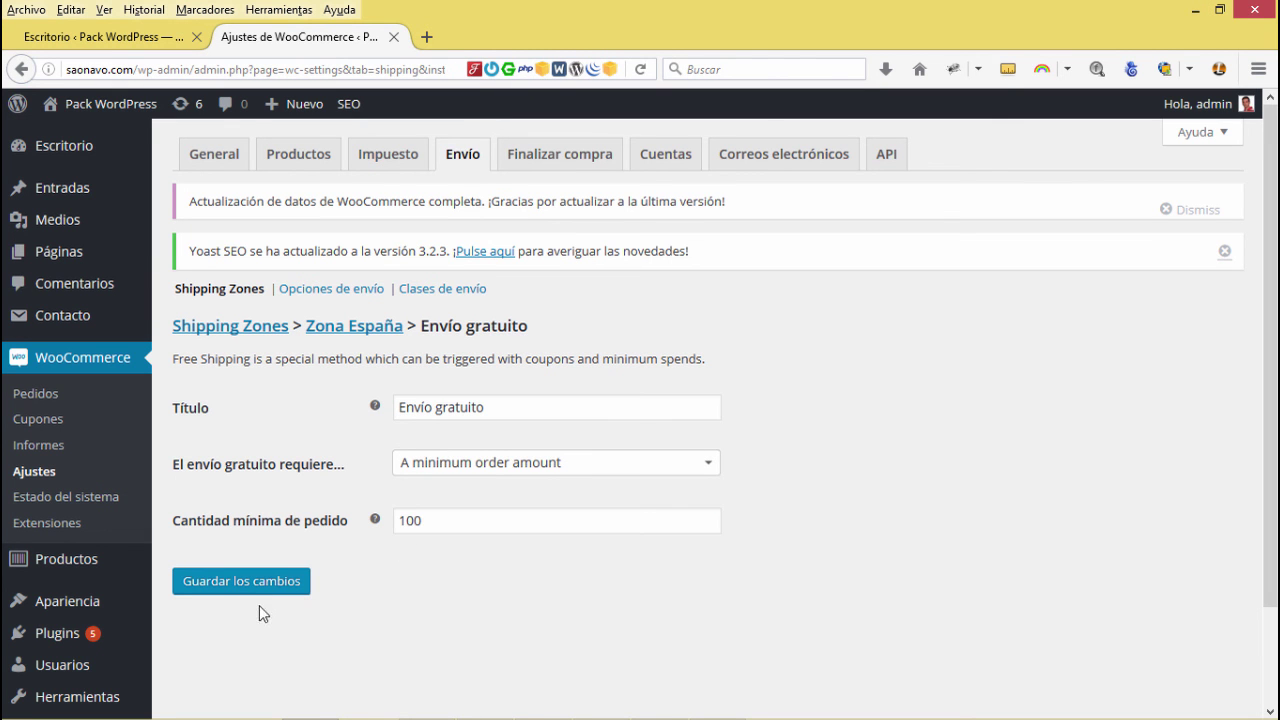
{"action": "left_click", "coordinate": [249, 590]}
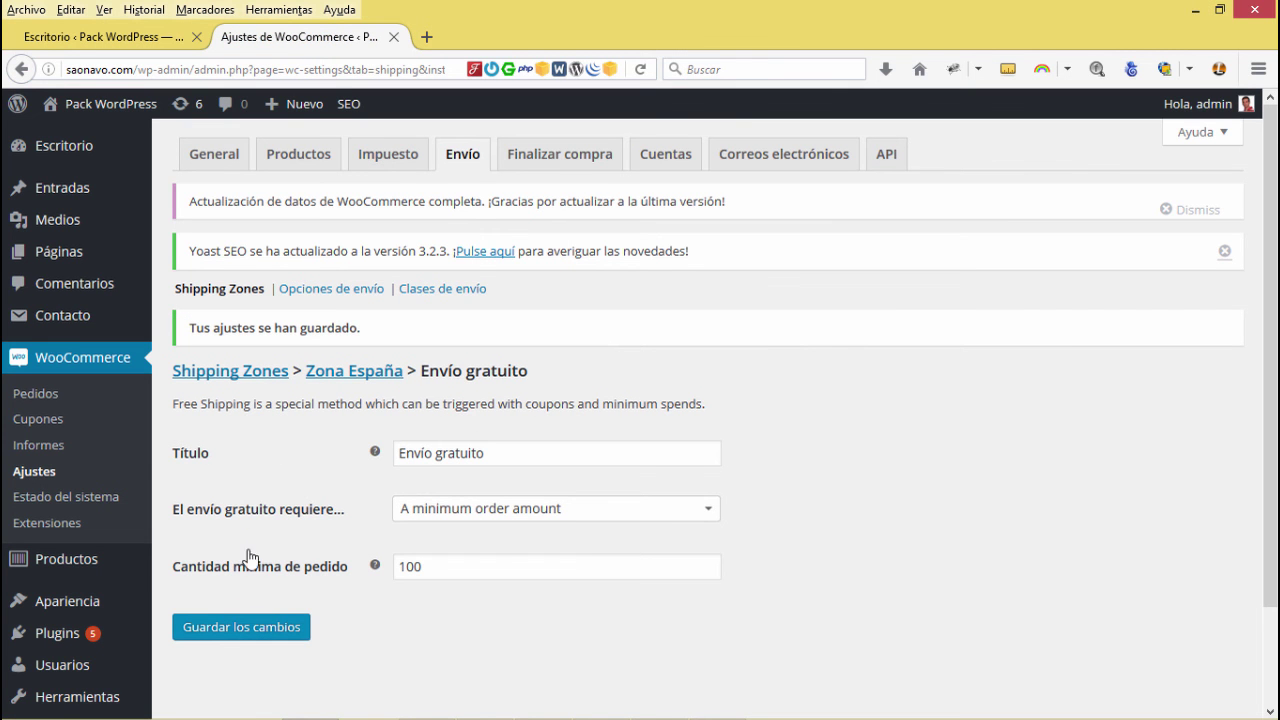
Return to the shipping zones overview and add the Recogida local method to Zona España.
{"action": "left_click", "coordinate": [211, 372]}
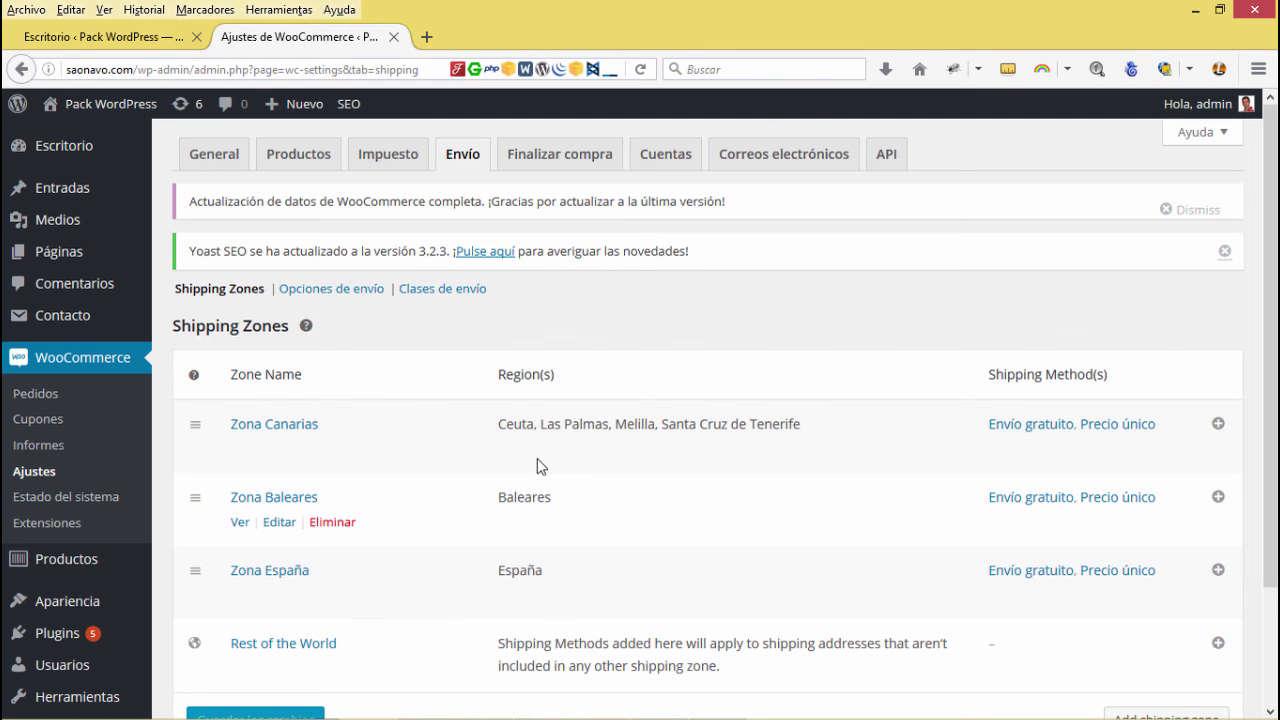
{"action": "left_click", "coordinate": [1219, 576]}
{"action": "left_click", "coordinate": [490, 385]}
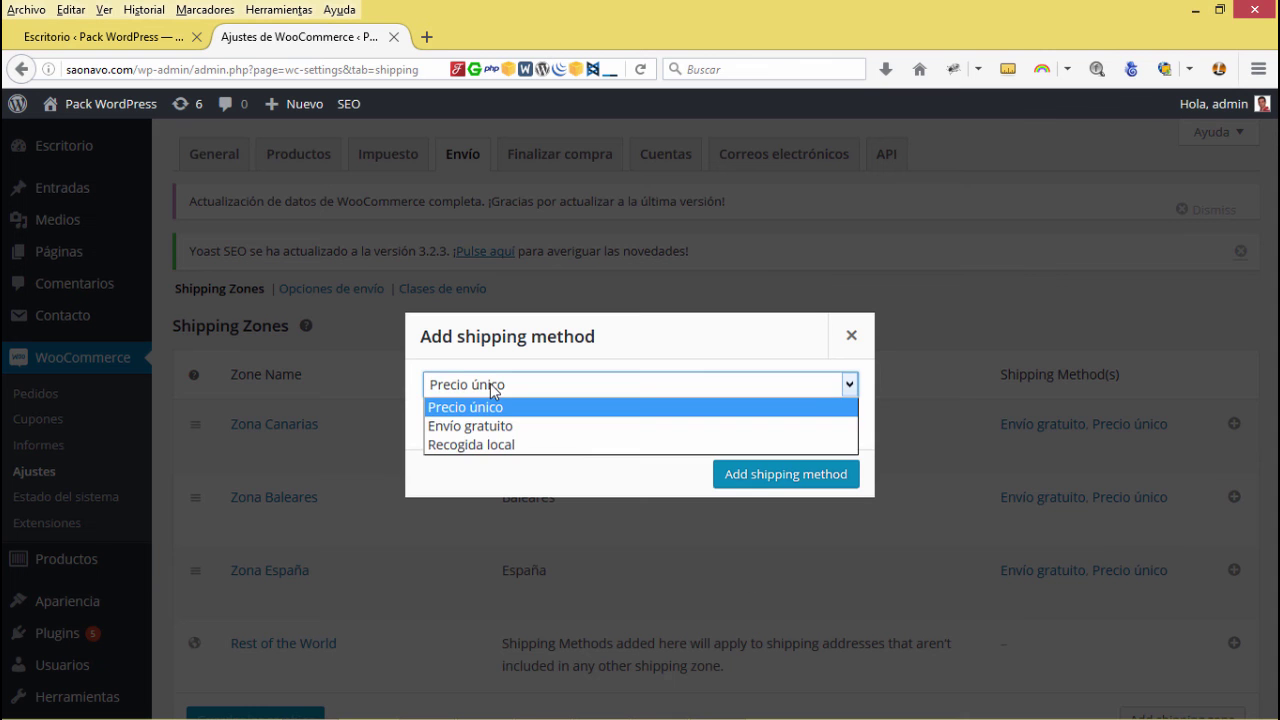
{"action": "left_click", "coordinate": [491, 445]}
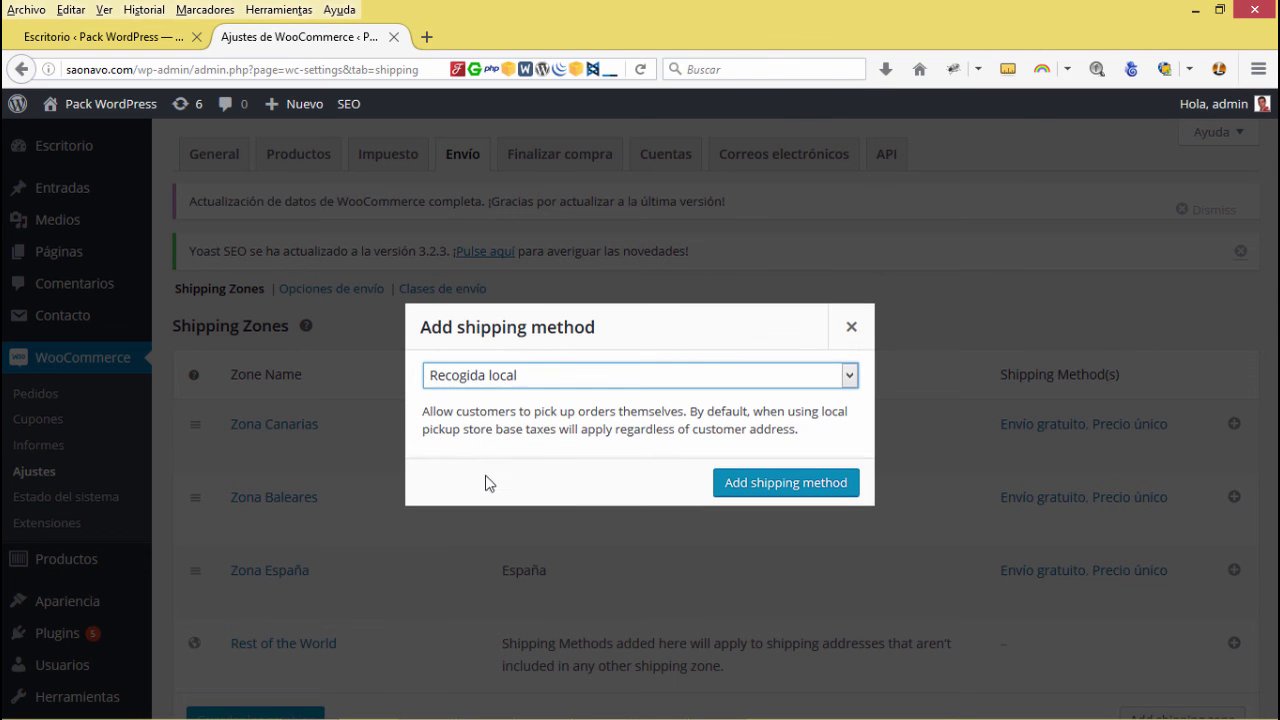
{"action": "left_click", "coordinate": [745, 486]}
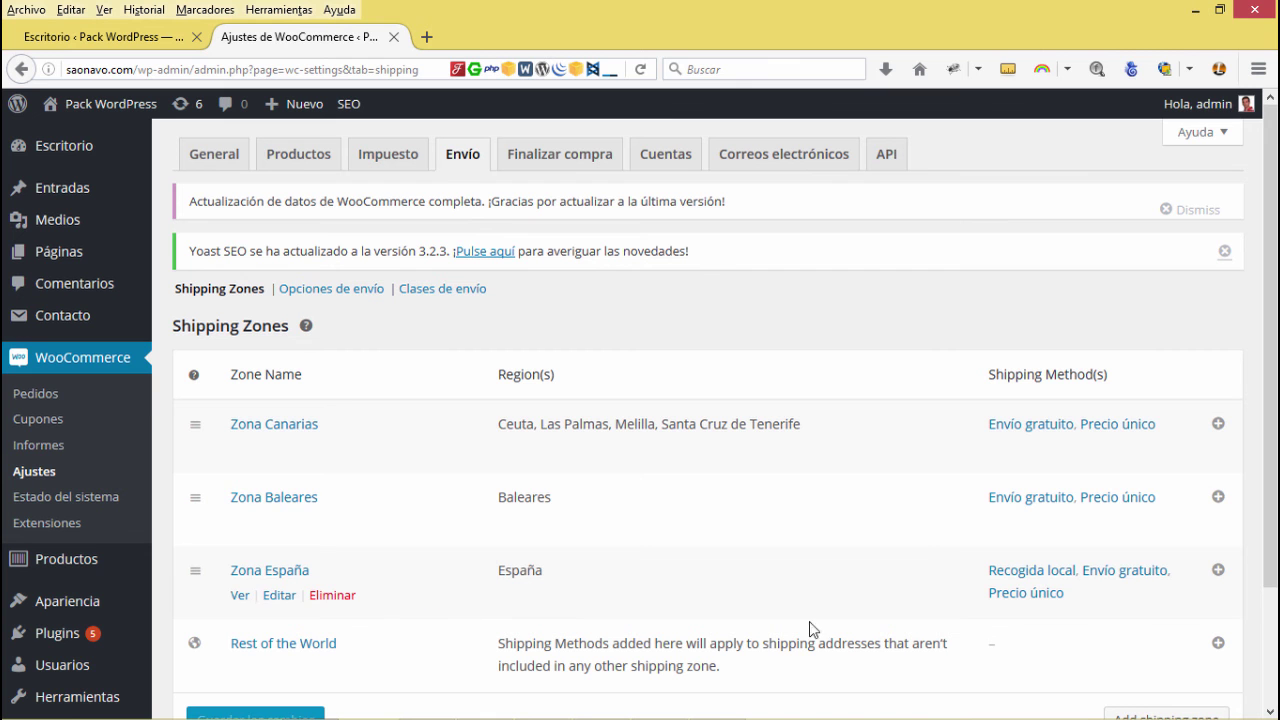
Open the settings of Zona España's Recogida local method and review its tax status options and the cost field's help text.
{"action": "left_click", "coordinate": [1030, 572]}
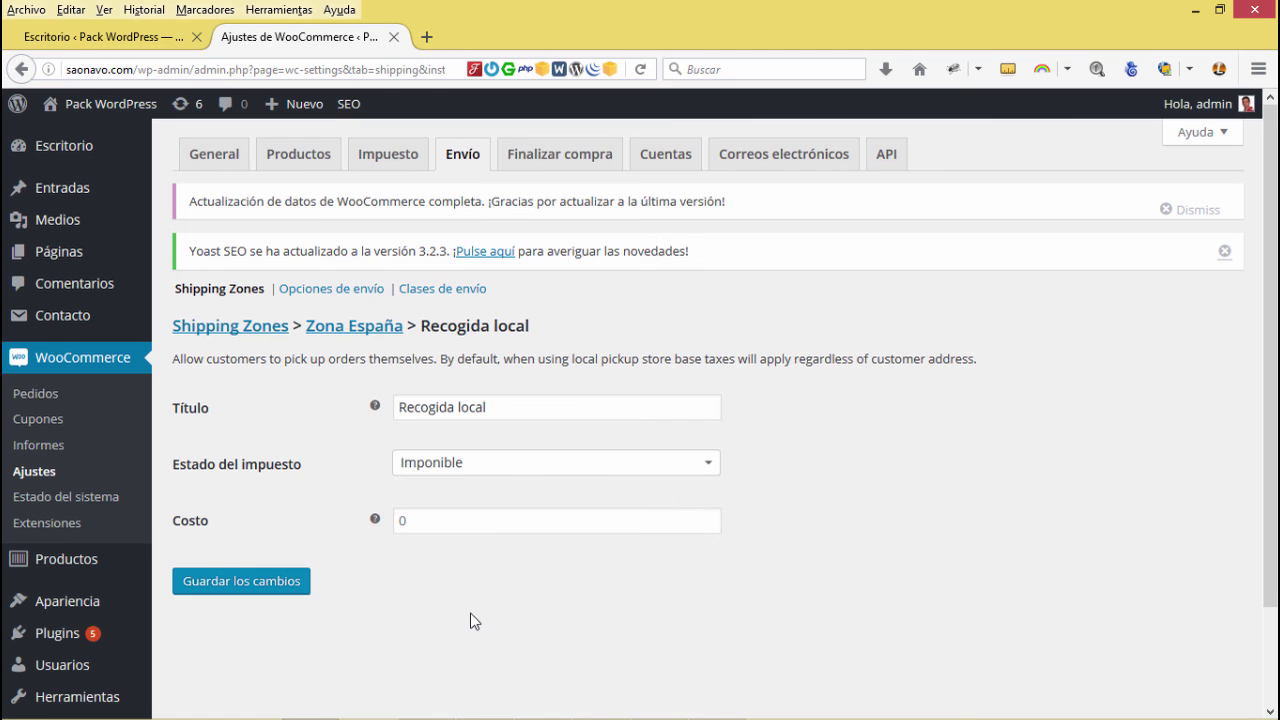
{"action": "left_click", "coordinate": [499, 469]}
{"action": "left_click", "coordinate": [499, 470]}
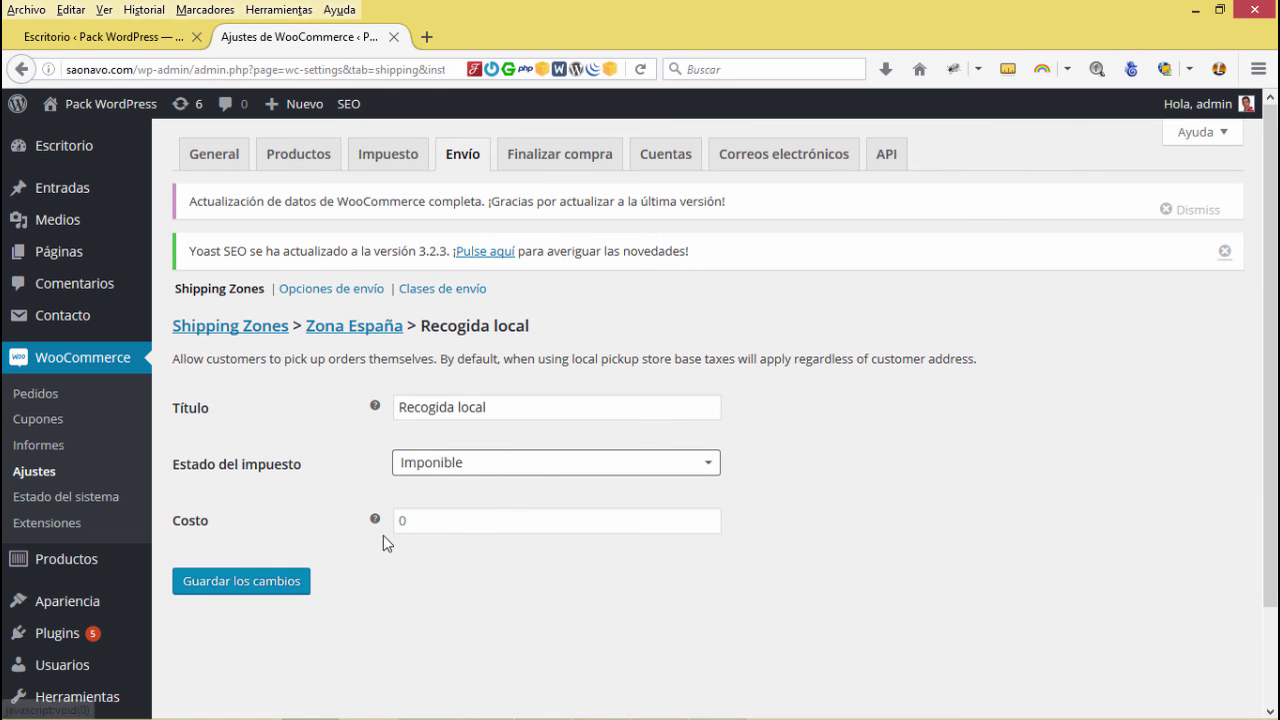
{"action": "mouse_move", "coordinate": [375, 519]}
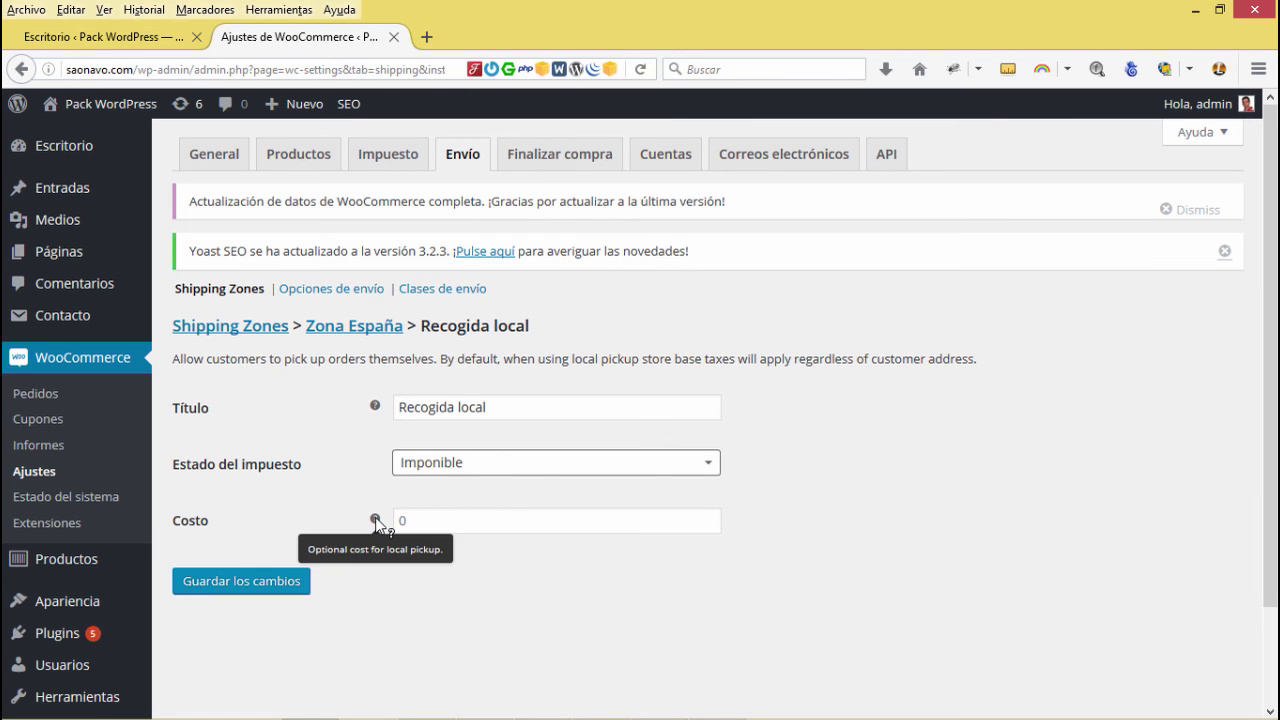
Change the title of Zona España's local pickup method to "Recogida en tienda" and save the settings.
{"action": "left_click", "coordinate": [412, 521]}
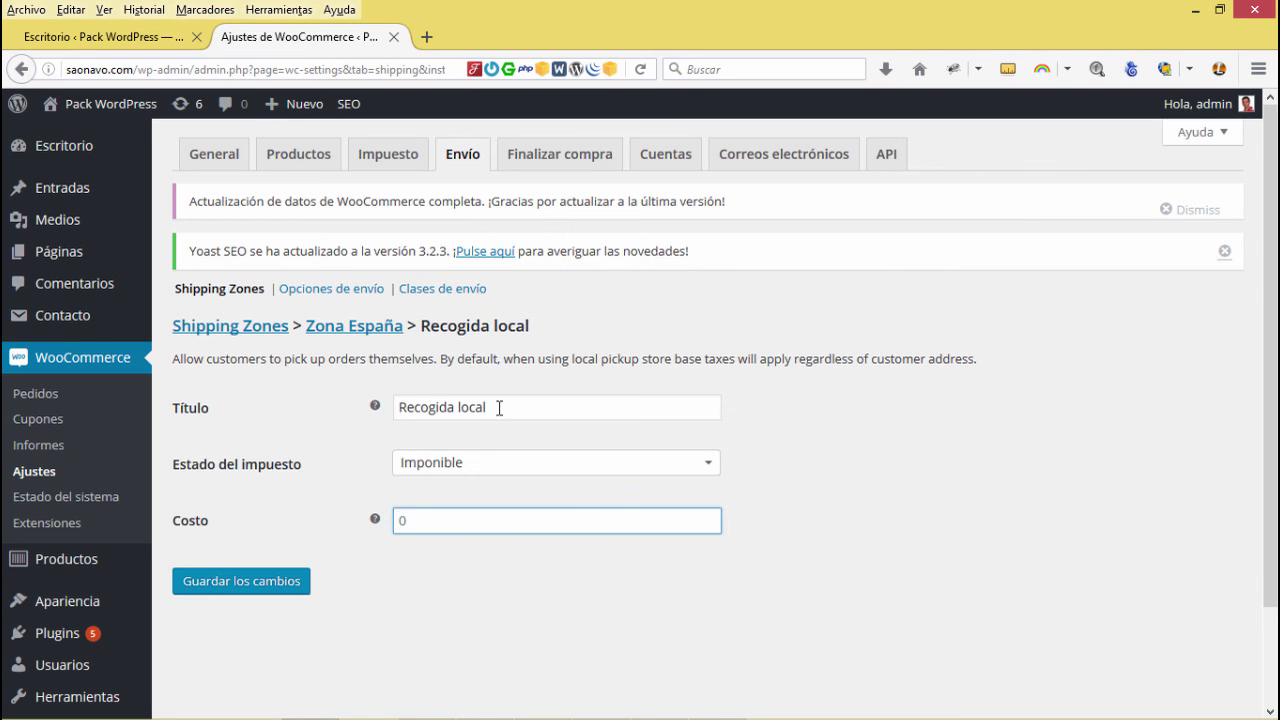
{"action": "left_click_drag", "start_coordinate": [497, 409], "coordinate": [400, 408]}
{"action": "type", "text": "R"}
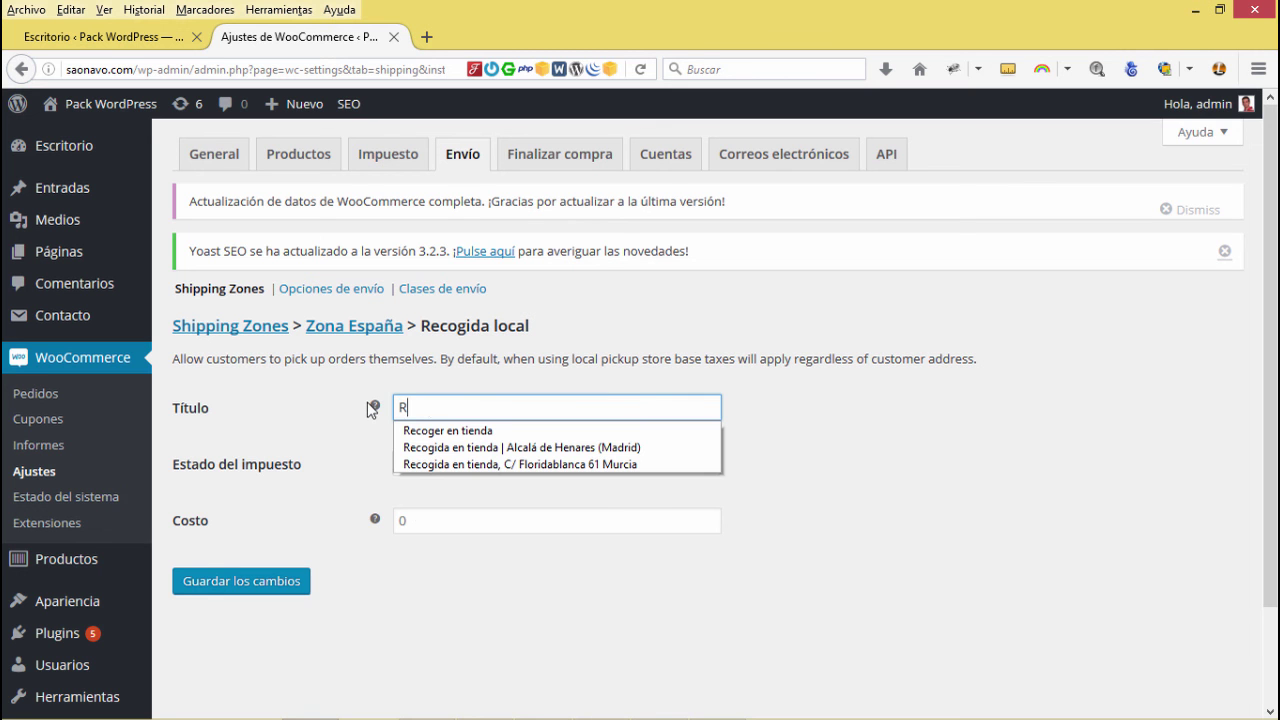
{"action": "type", "text": "ecogida en tienda"}
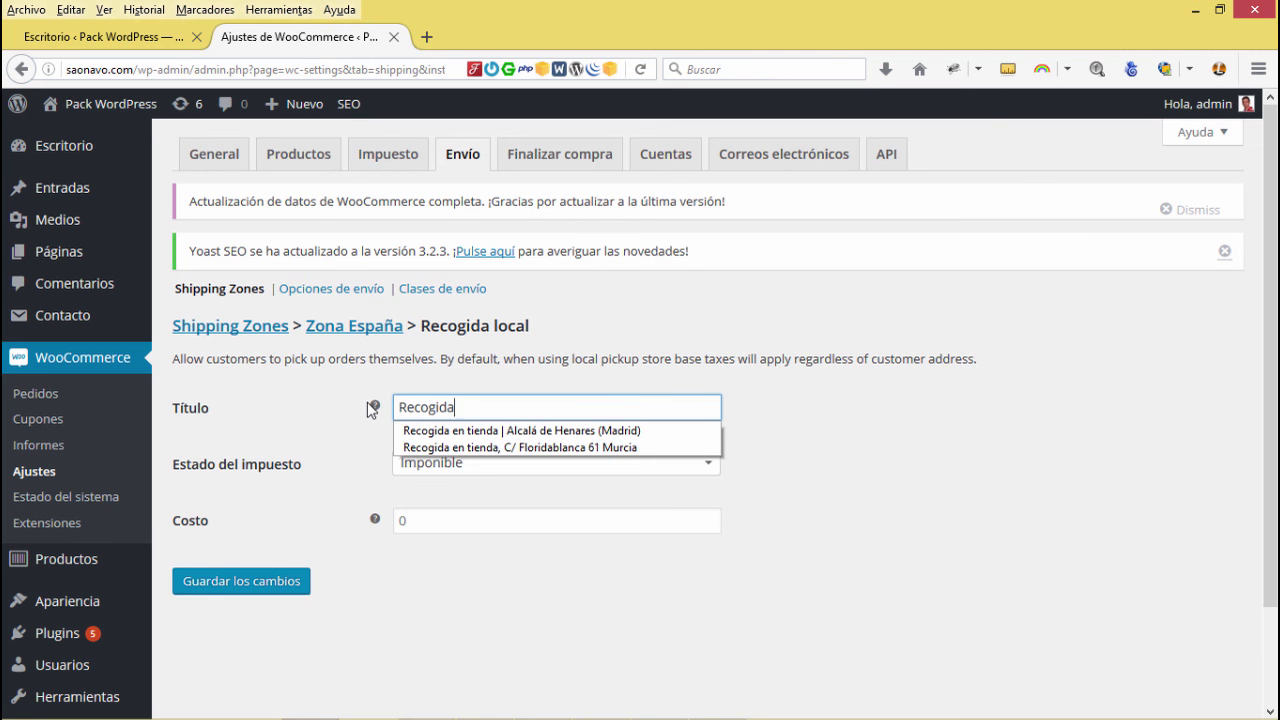
{"action": "left_click", "coordinate": [405, 524]}
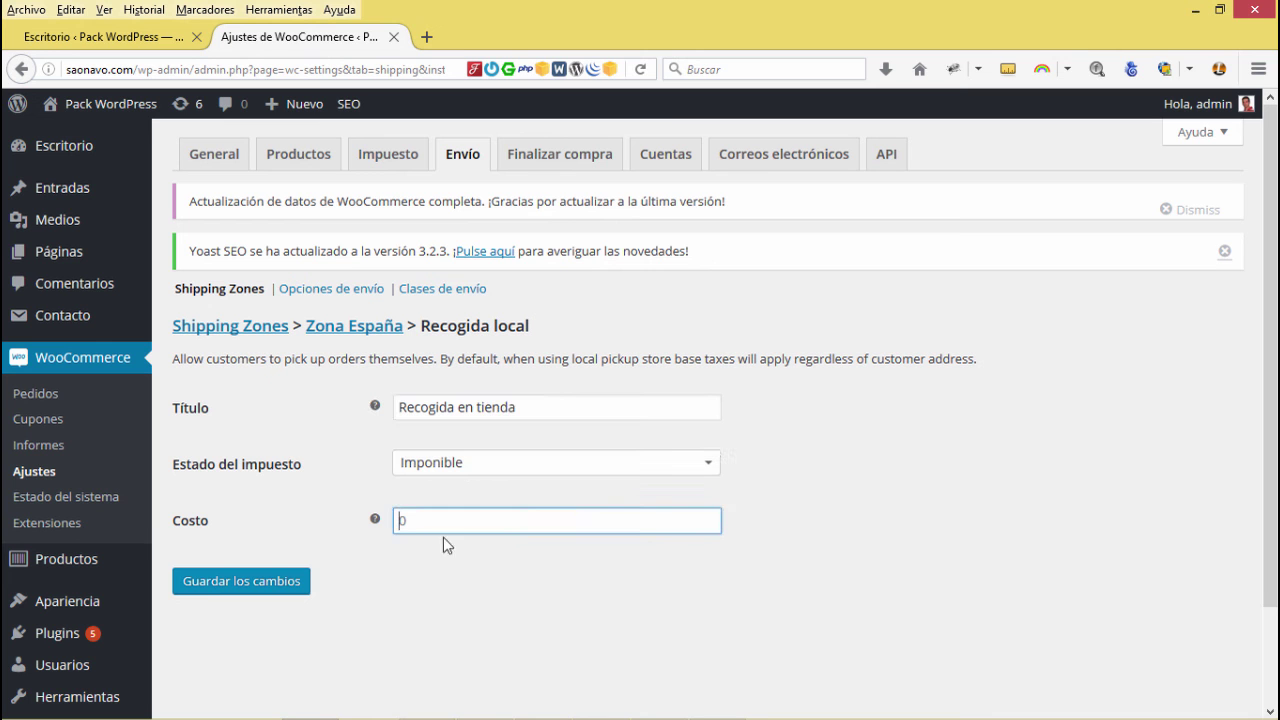
{"action": "left_click", "coordinate": [287, 667]}
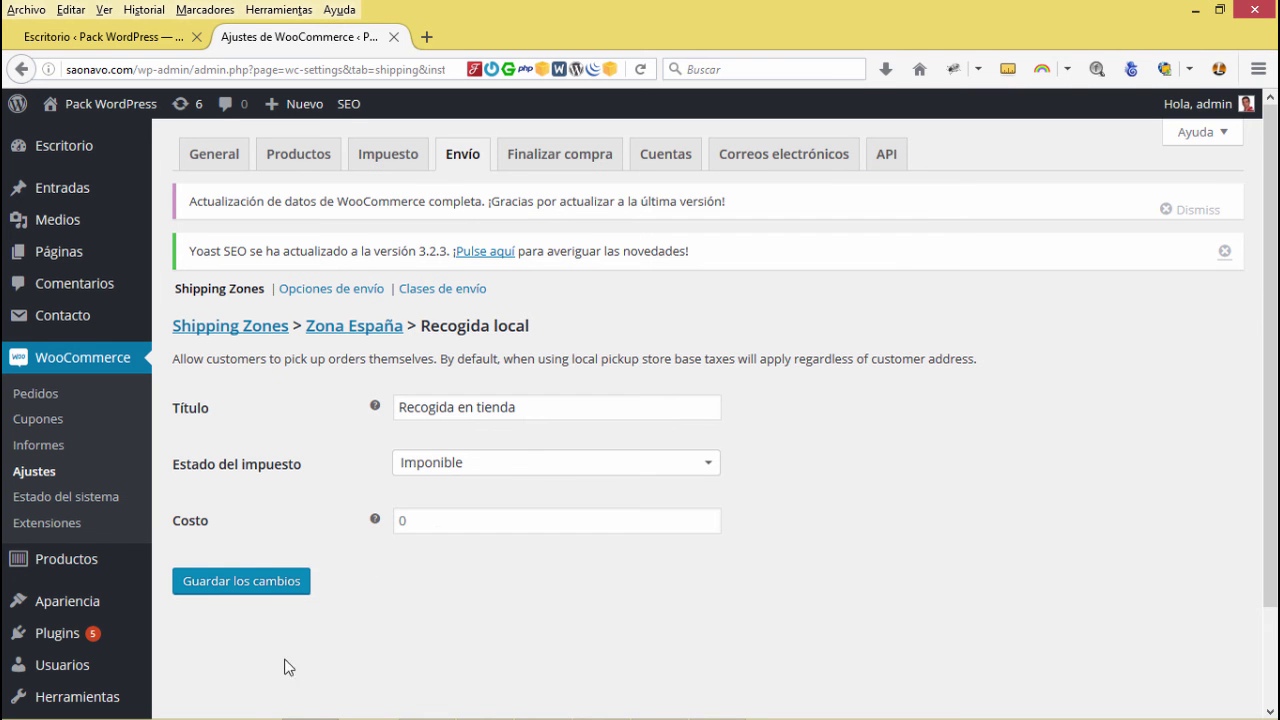
{"action": "left_click", "coordinate": [245, 590]}
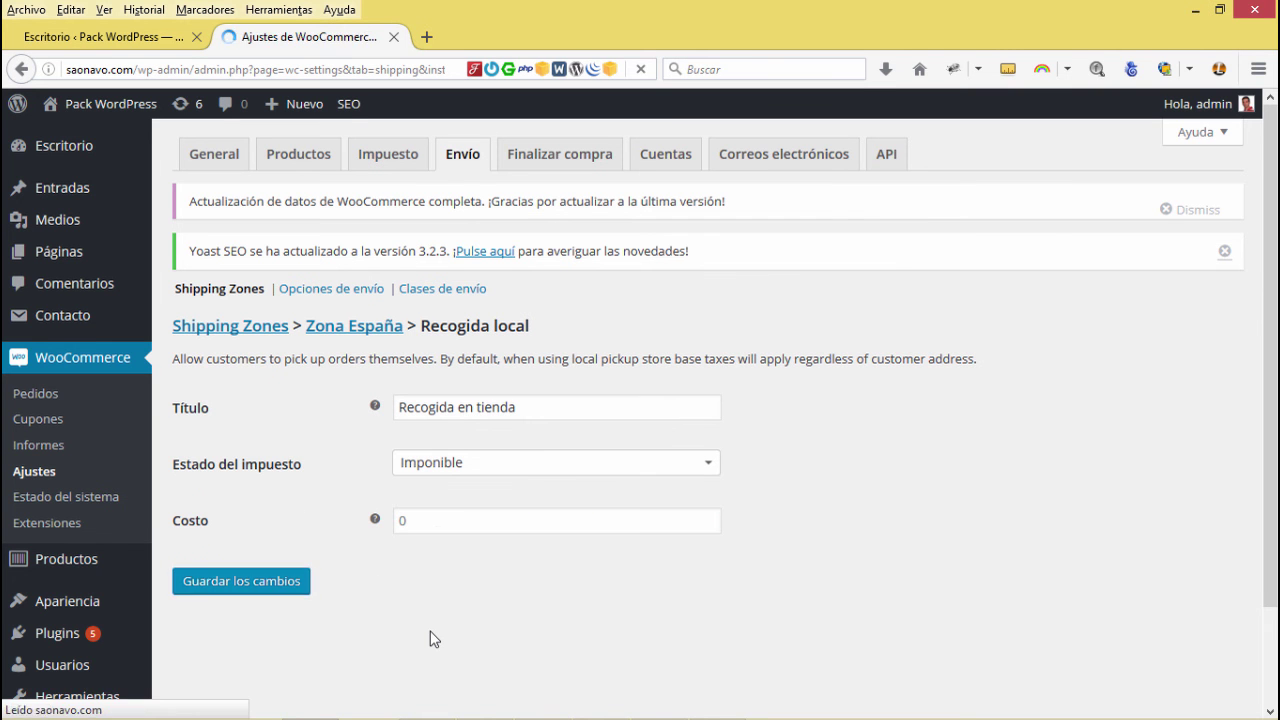
Return to the shipping zones overview and review the regions and shipping methods listed for every zone.
{"action": "left_click", "coordinate": [249, 376]}
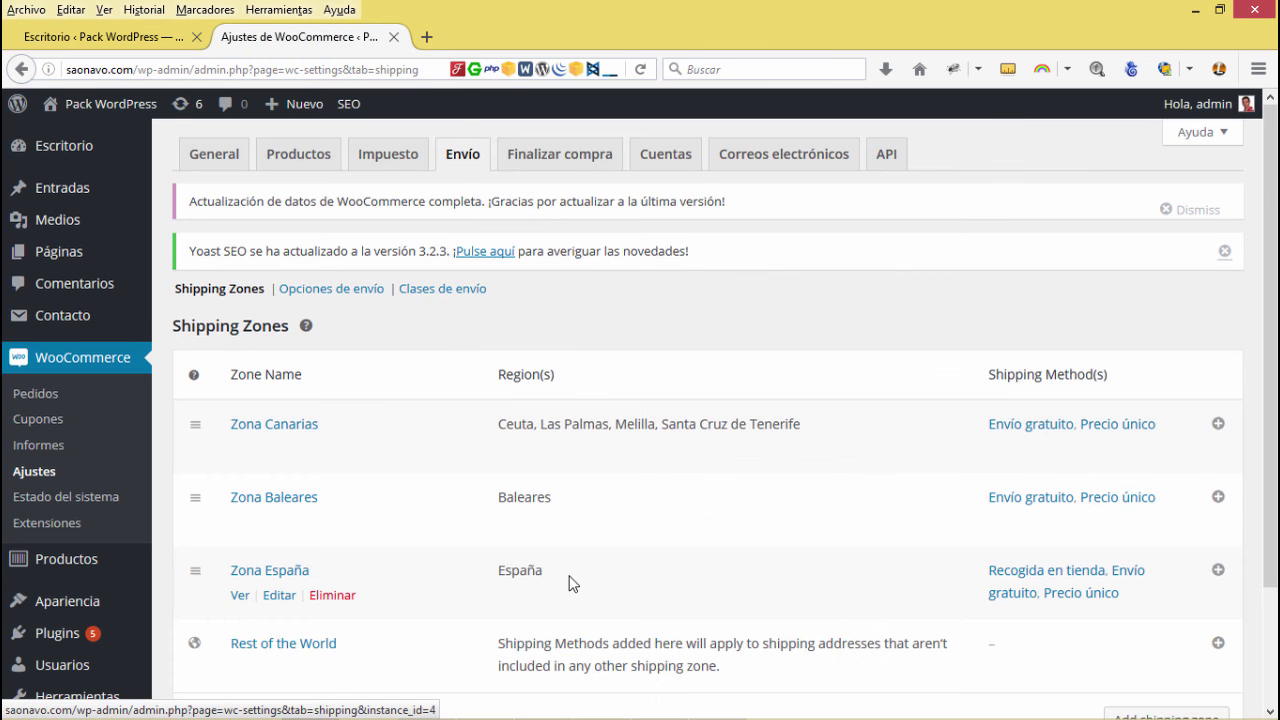
{"action": "scroll", "coordinate": [631, 474], "scroll_direction": "down", "scroll_amount": 2}
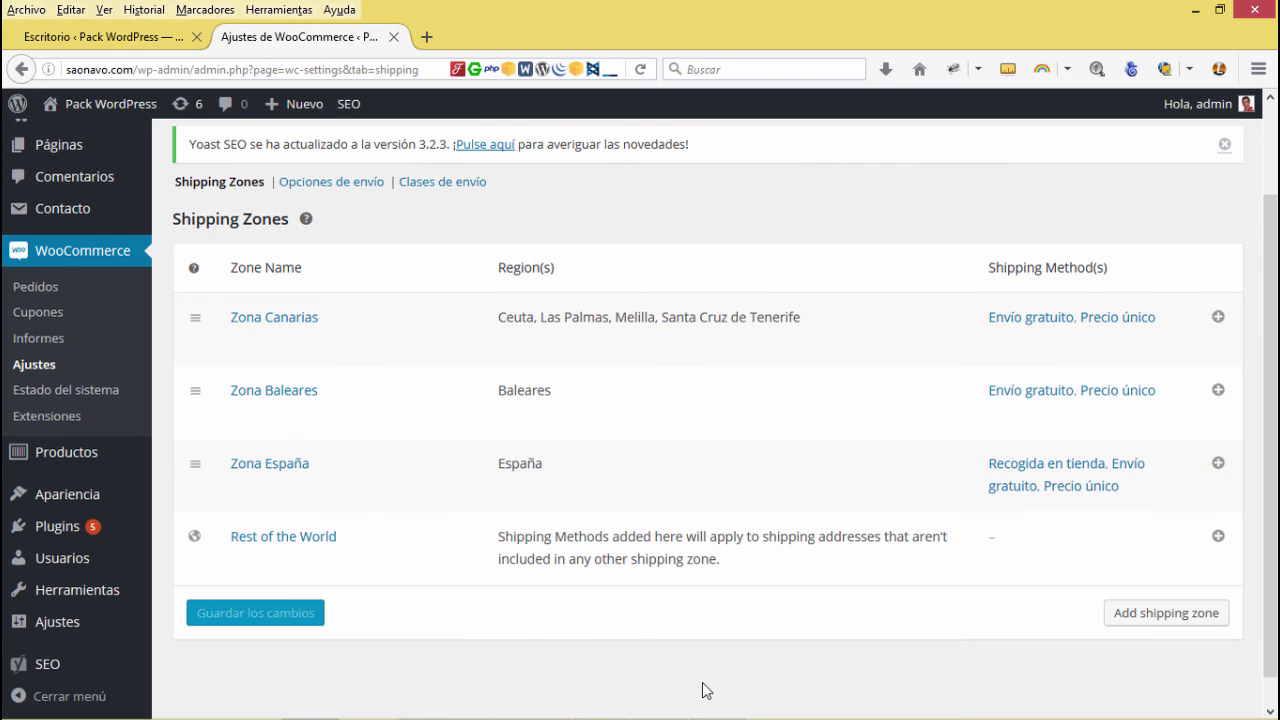
{"action": "scroll", "coordinate": [703, 690], "scroll_direction": "up", "scroll_amount": 2}
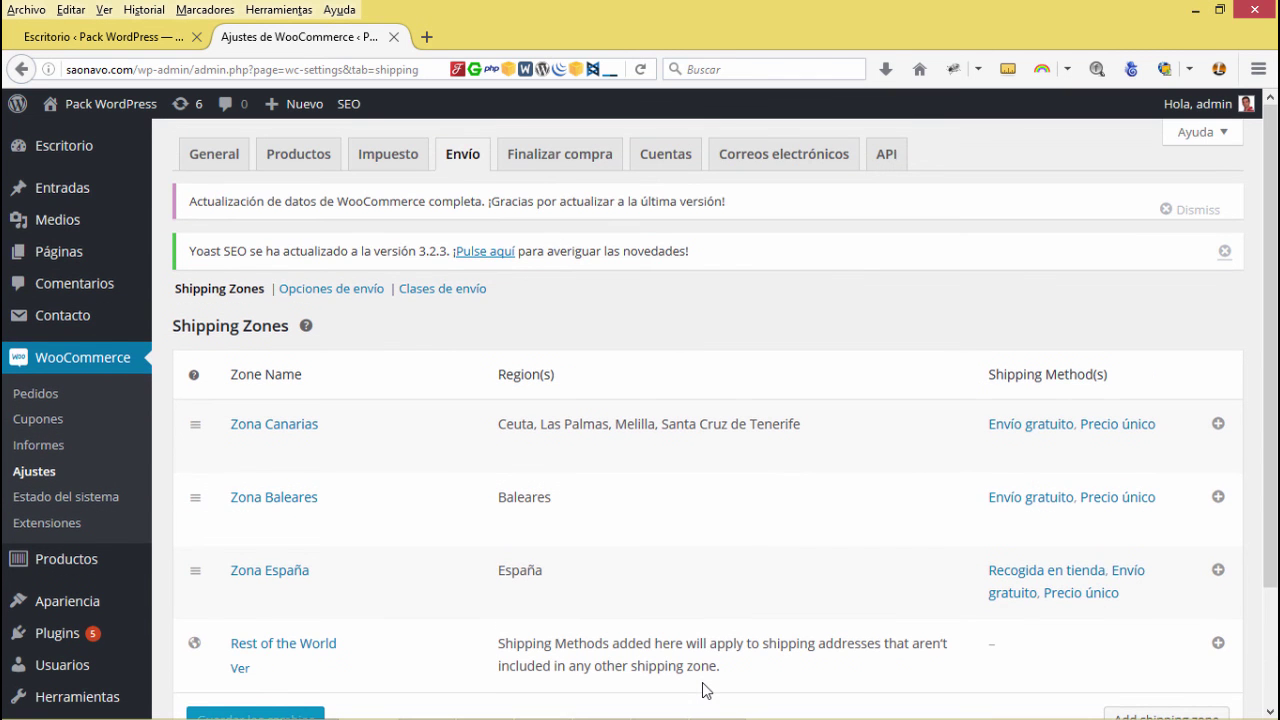